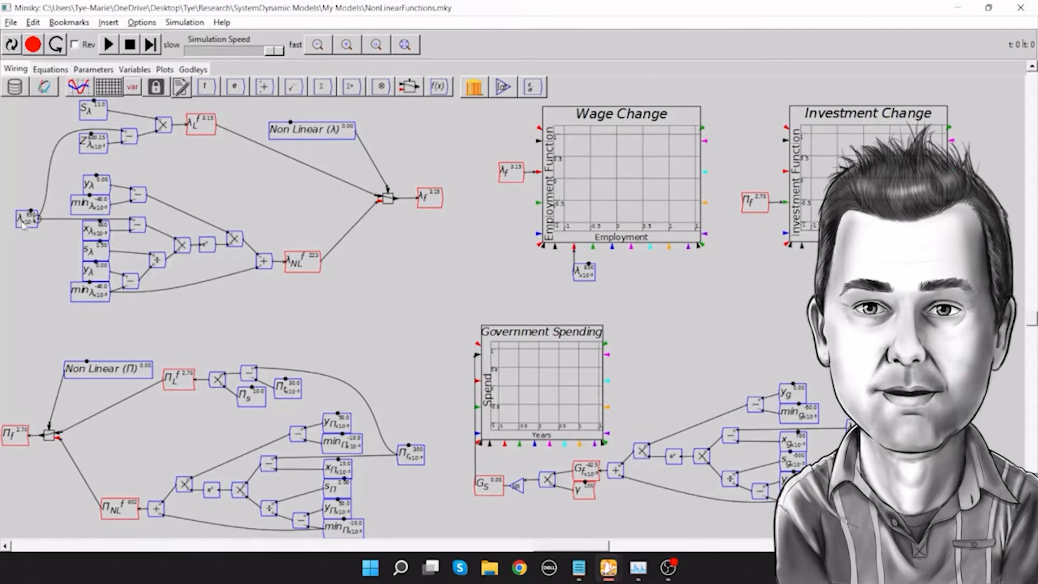
Run the simulation while lowering employment λ to 0.49 and reducing the linear slope Sλ to 10.
{"action": "key", "text": "Down"}
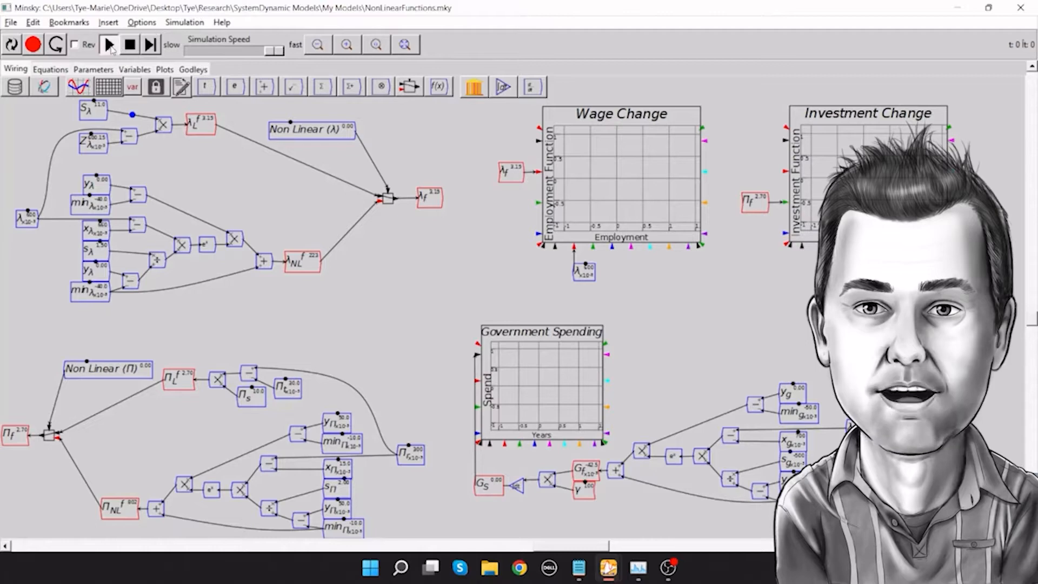
{"action": "left_click", "coordinate": [109, 45]}
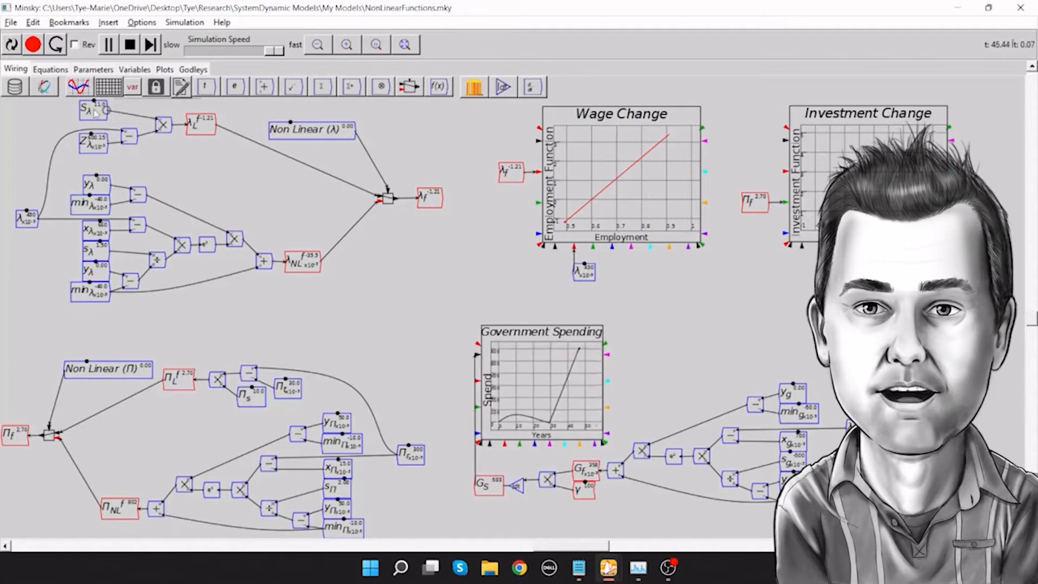
{"action": "key", "text": "Down"}
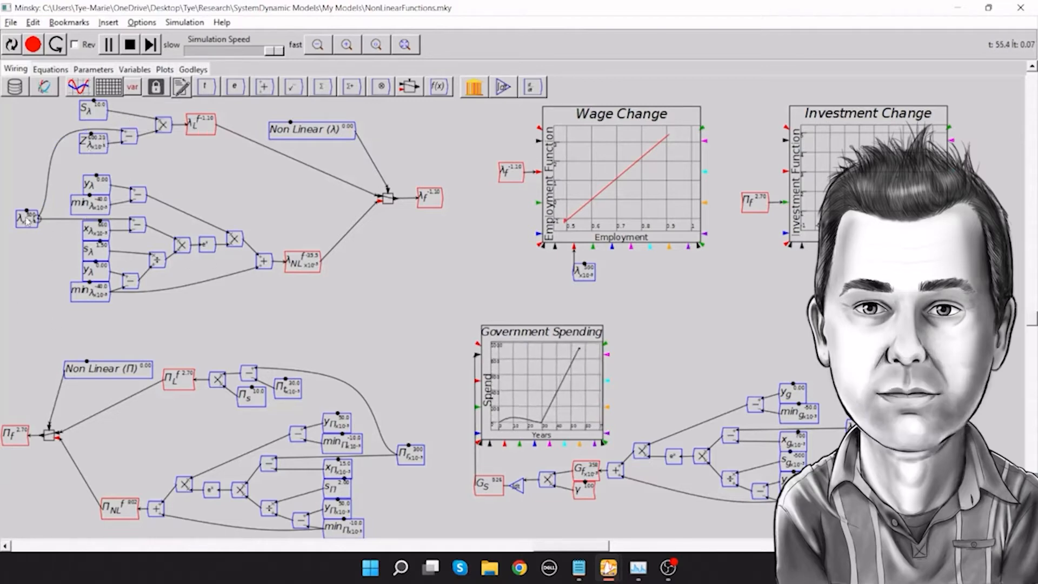
Raise employment λ gradually to about 0.9 while the simulation runs to trace the linear wage change curve upwards.
{"action": "key", "text": "Up"}
{"action": "key", "text": "Up"}
{"action": "key", "text": "Up"}
{"action": "key", "text": "Up"}
{"action": "key", "text": "Up"}
{"action": "key", "text": "Up"}
{"action": "key", "text": "Up"}
{"action": "key", "text": "Up"}
{"action": "key", "text": "Up"}
{"action": "key", "text": "Up"}
{"action": "key", "text": "Up"}
{"action": "key", "text": "Up"}
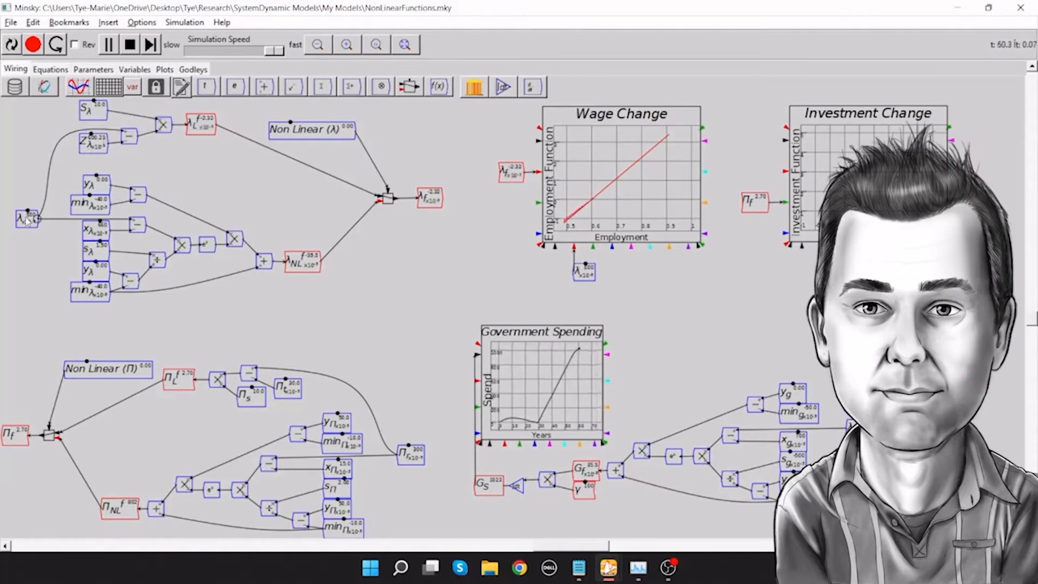
{"action": "key", "text": "Up"}
{"action": "key", "text": "Up"}
{"action": "key", "text": "Up"}
{"action": "key", "text": "Up"}
{"action": "key", "text": "Up"}
{"action": "key", "text": "Up"}
{"action": "key", "text": "Up"}
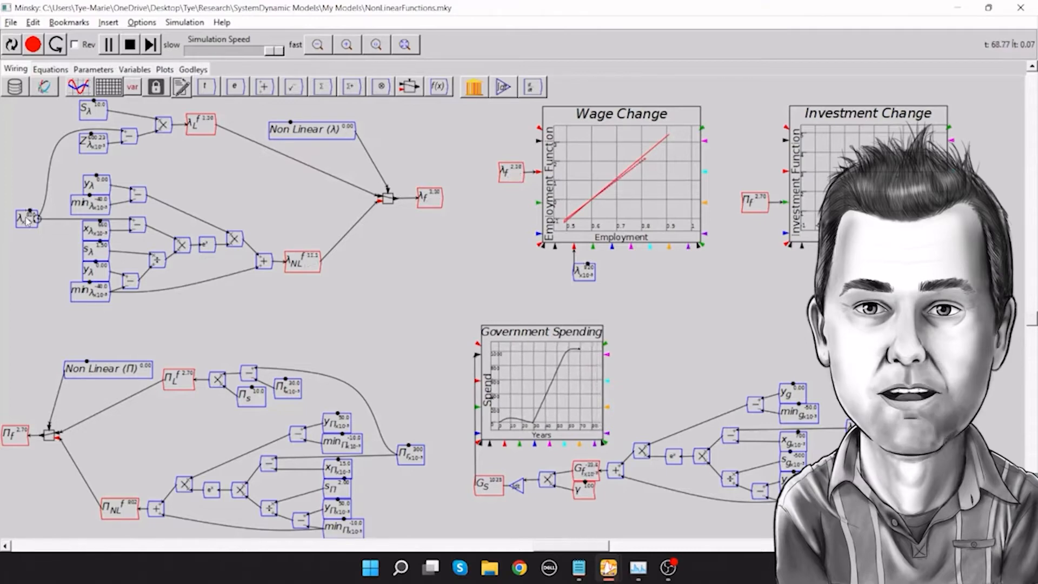
{"action": "key", "text": "Up"}
{"action": "key", "text": "Up"}
{"action": "key", "text": "Up"}
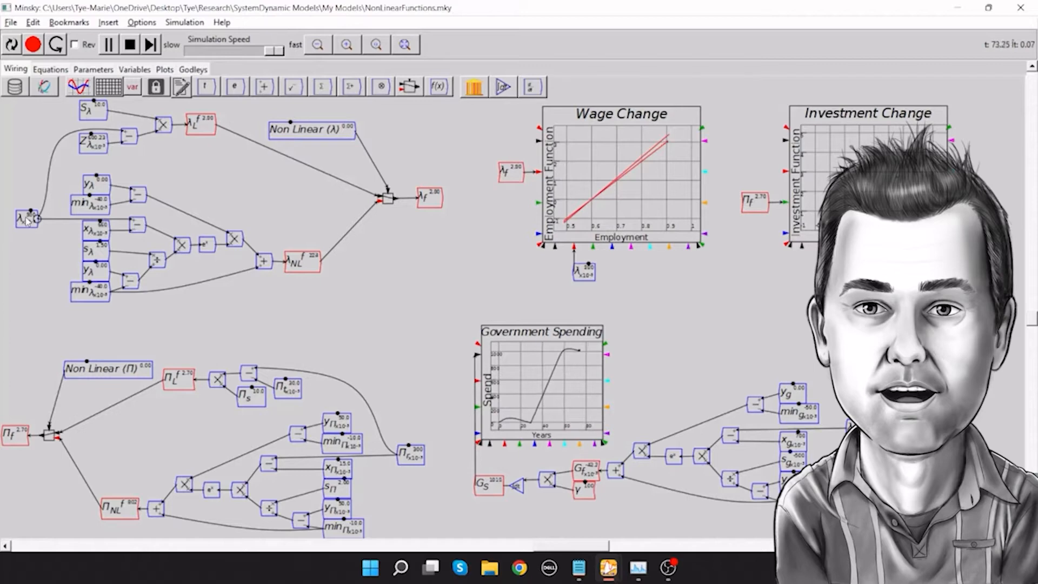
{"action": "key", "text": "Up"}
{"action": "key", "text": "Up"}
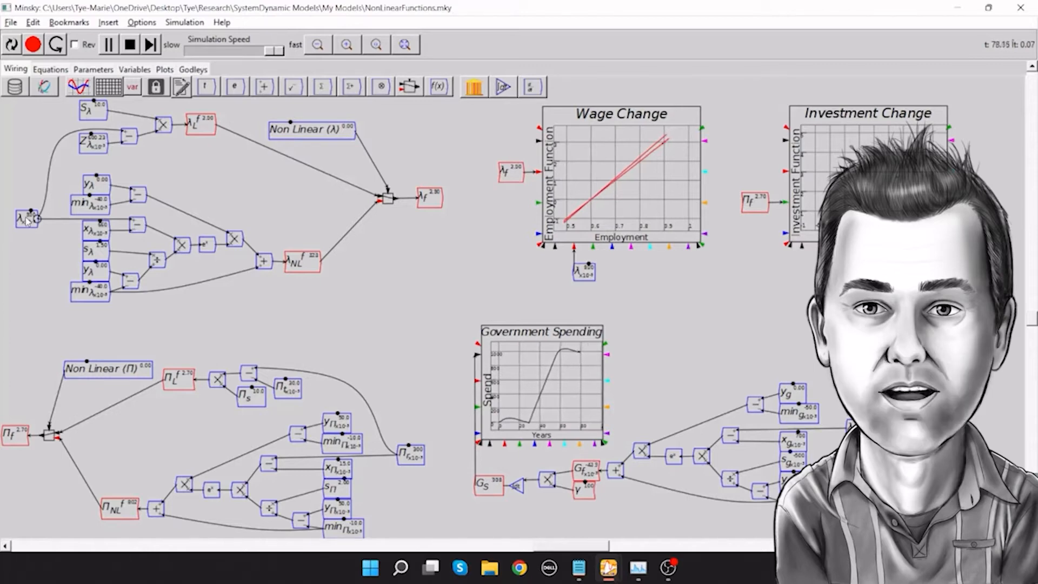
Lower employment λ gradually to 0.61 during the run and stop the simulation.
{"action": "key", "text": "Down"}
{"action": "key", "text": "Down"}
{"action": "key", "text": "Down"}
{"action": "key", "text": "Down"}
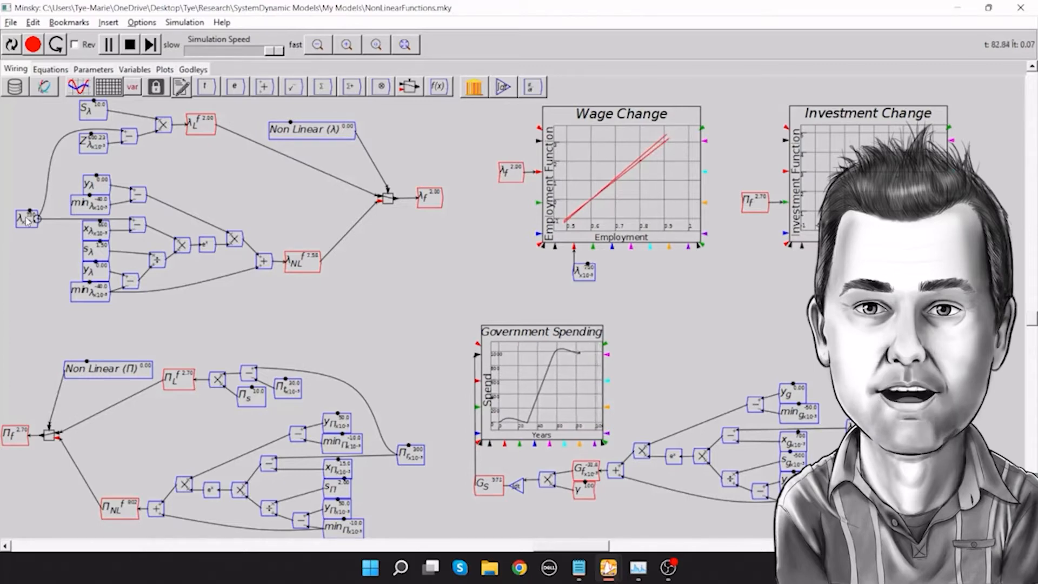
{"action": "key", "text": "Down"}
{"action": "key", "text": "Down"}
{"action": "key", "text": "Down"}
{"action": "key", "text": "Down"}
{"action": "key", "text": "Down"}
{"action": "key", "text": "Down"}
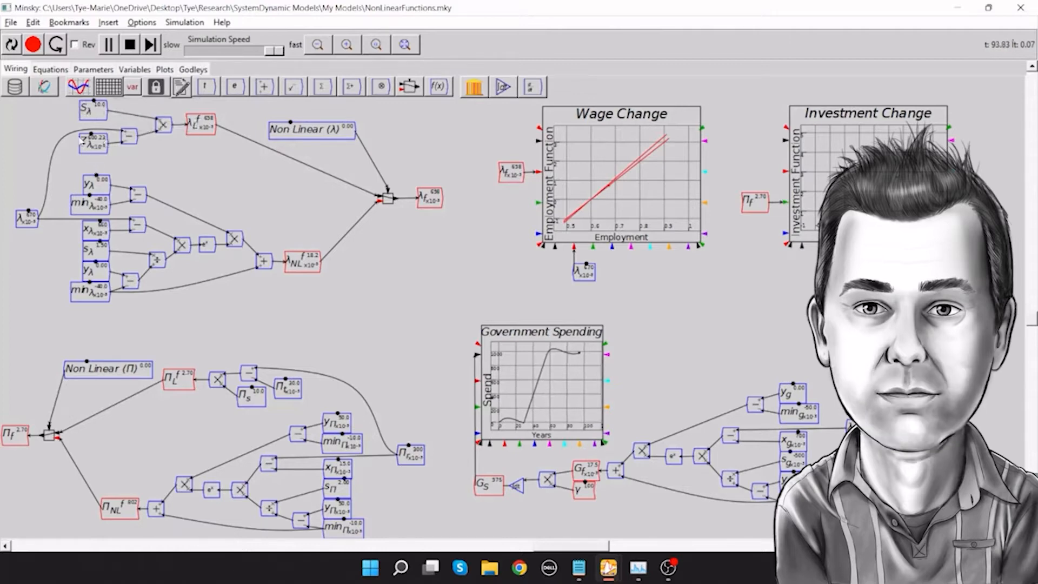
{"action": "mouse_move", "coordinate": [85, 145]}
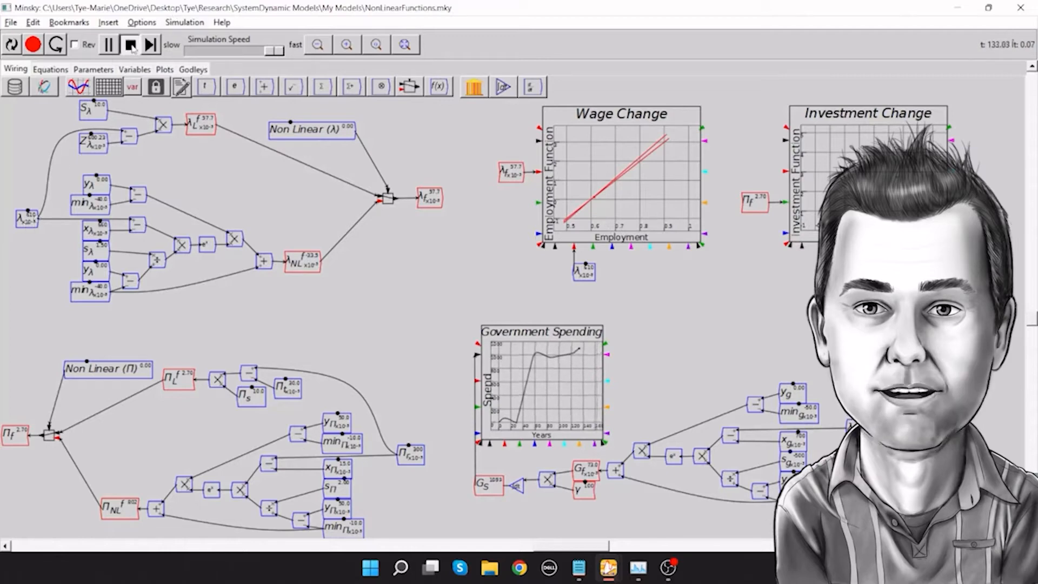
{"action": "left_click", "coordinate": [131, 46]}
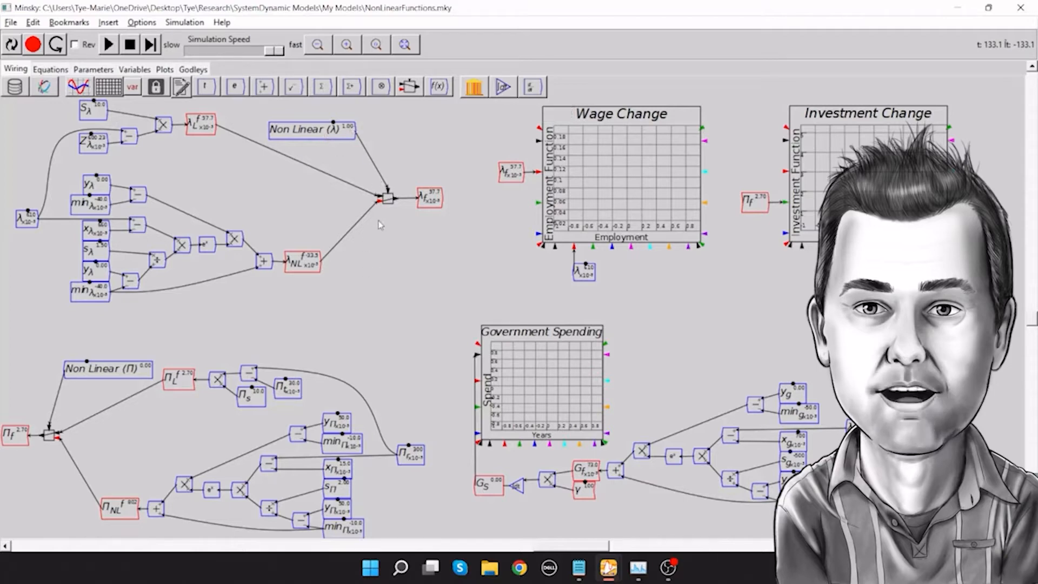
Set the Non Linear (λ) switch parameter to 0 to select the linear employment function.
{"action": "scroll", "coordinate": [380, 225], "scroll_direction": "up", "scroll_amount": 4}
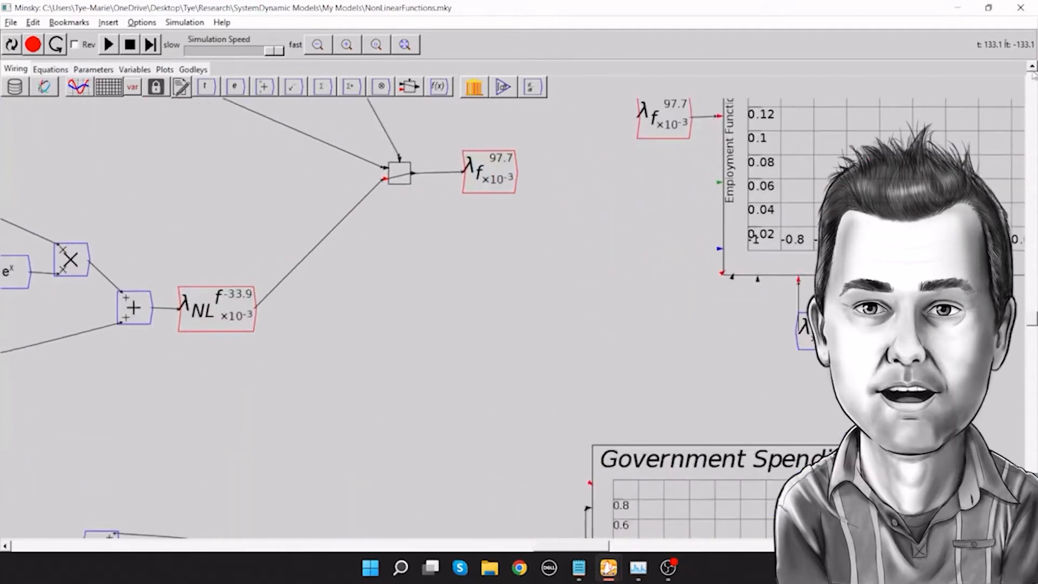
{"action": "left_click", "coordinate": [1032, 71]}
{"action": "left_click", "coordinate": [1032, 71]}
{"action": "left_click", "coordinate": [1032, 71]}
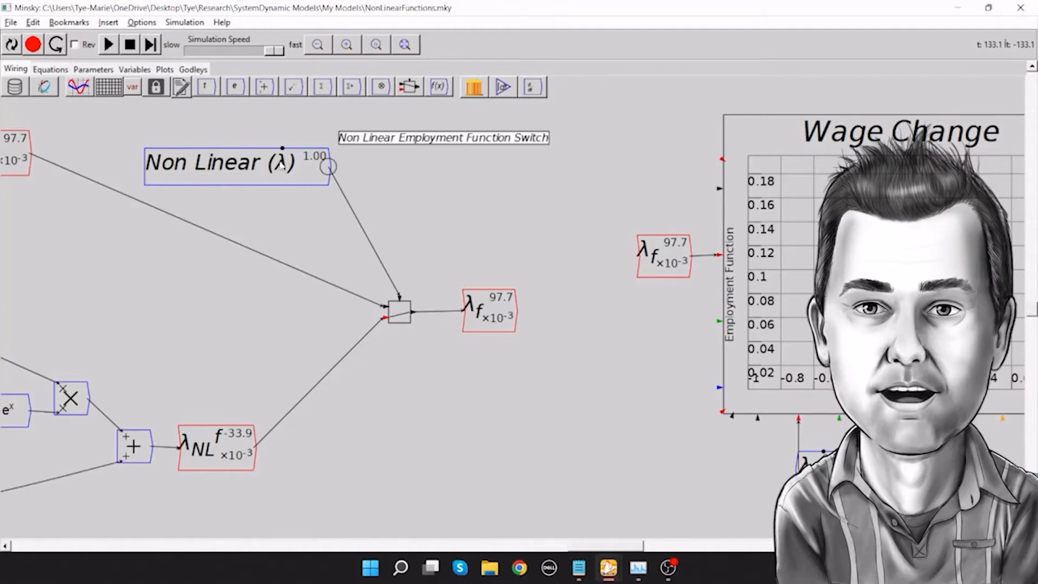
{"action": "key", "text": "Left"}
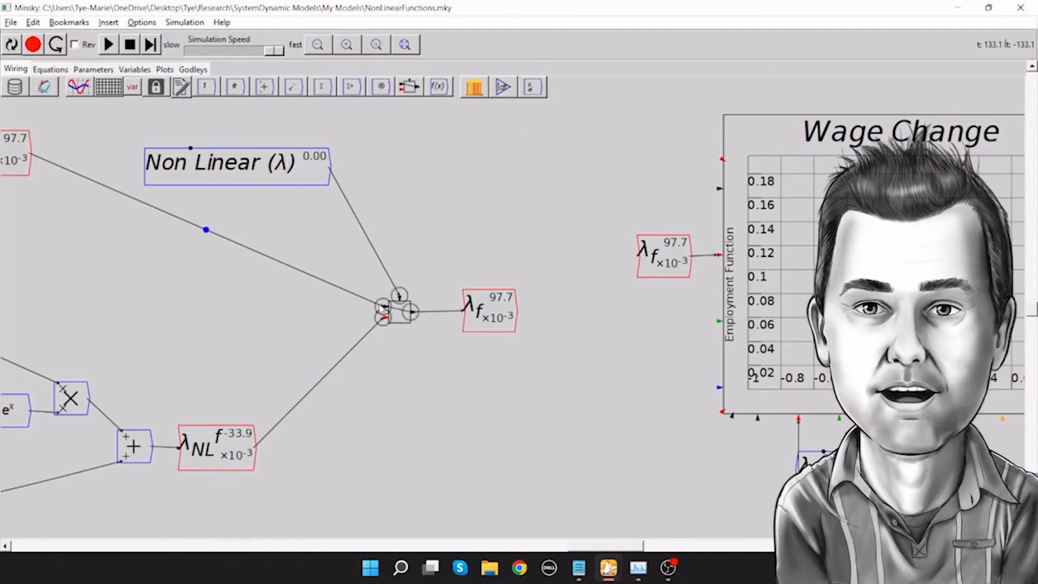
Set the Non Linear (λ) switch parameter to 1 to select the nonlinear employment function.
{"action": "left_click", "coordinate": [5, 546]}
{"action": "left_click", "coordinate": [6, 546]}
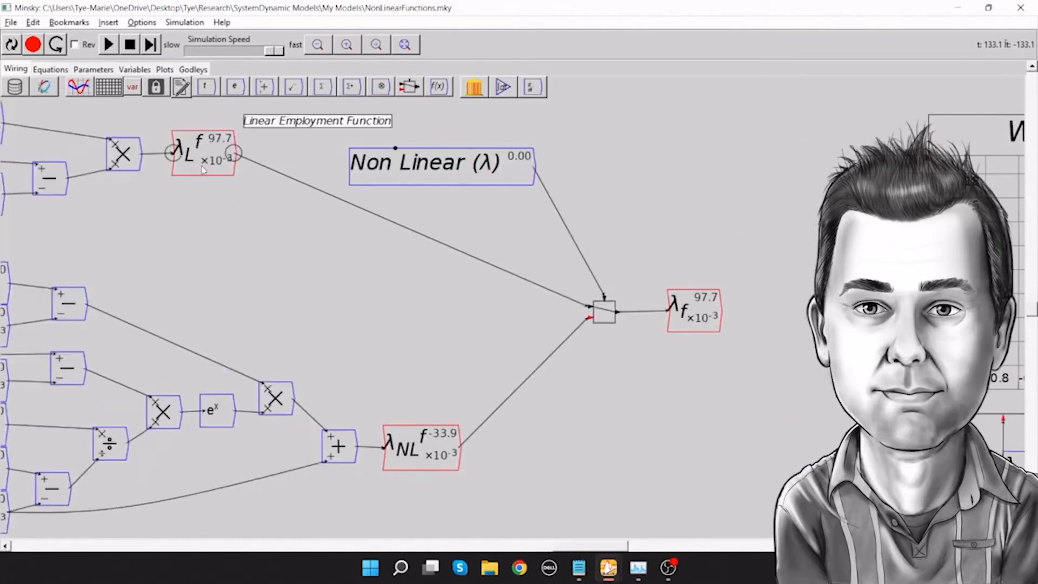
{"action": "left_click", "coordinate": [486, 178]}
{"action": "mouse_move", "coordinate": [574, 335]}
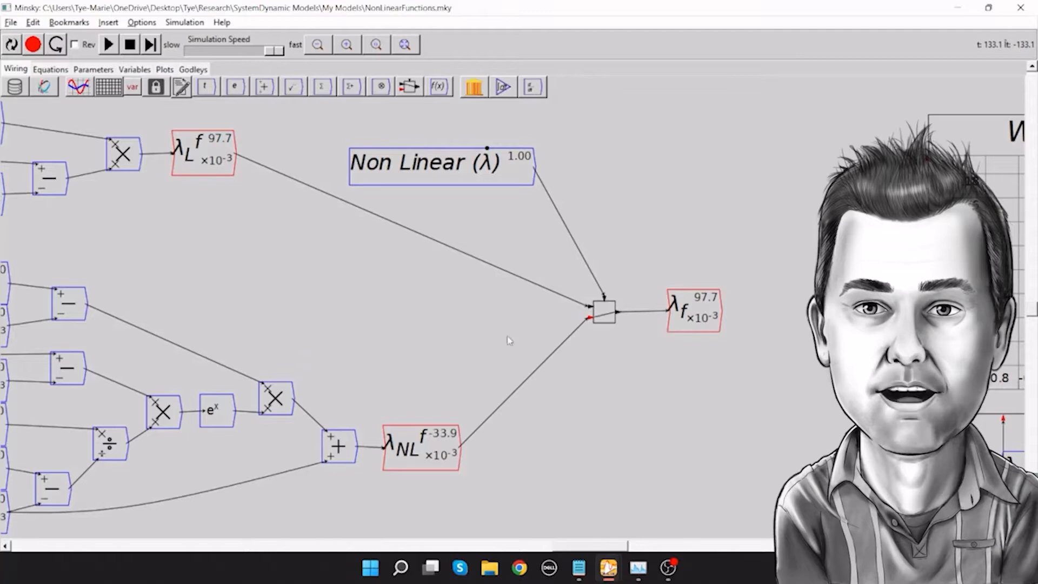
Run the simulation with the nonlinear employment function and bring employment λ to 0.74.
{"action": "scroll", "coordinate": [294, 299], "scroll_direction": "down", "scroll_amount": 3}
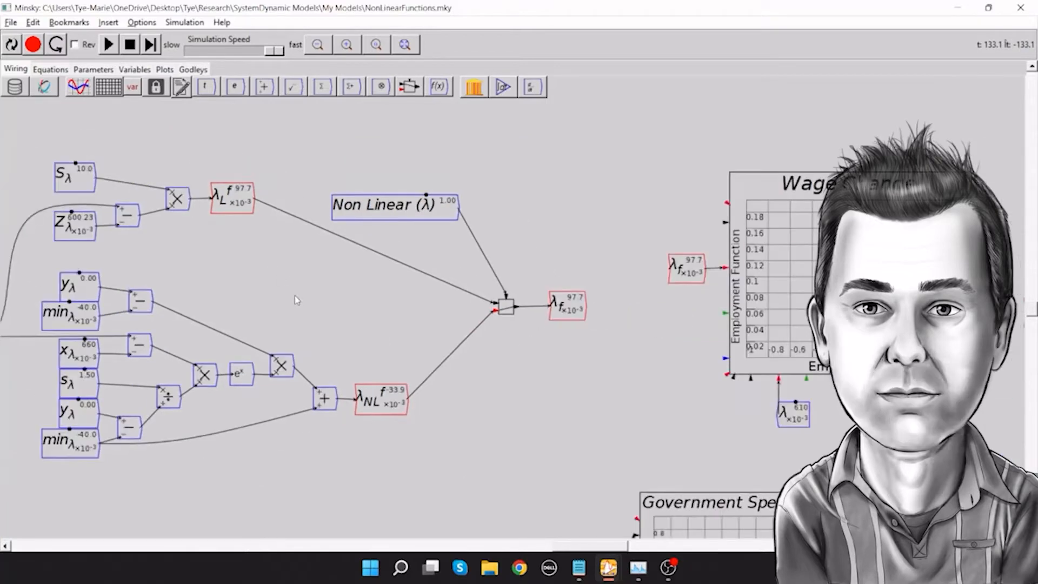
{"action": "left_click", "coordinate": [7, 546]}
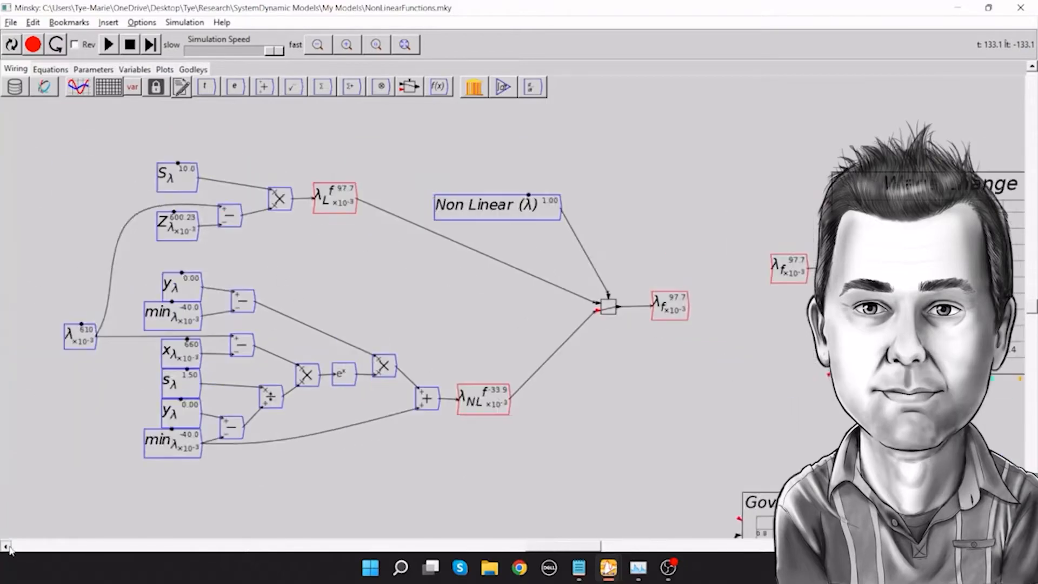
{"action": "scroll", "coordinate": [642, 457], "scroll_direction": "down", "scroll_amount": 2}
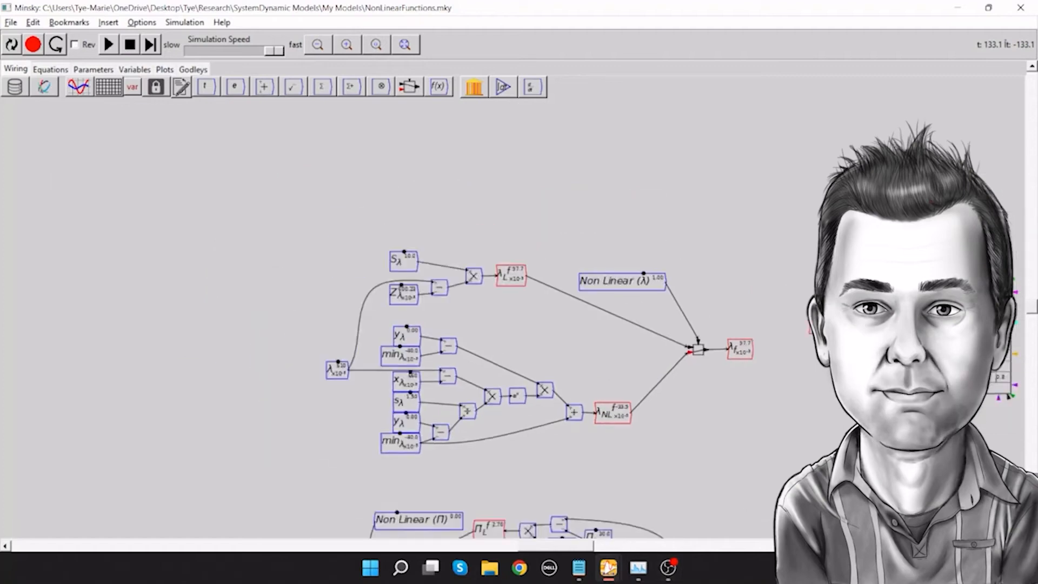
{"action": "left_click", "coordinate": [1019, 546]}
{"action": "left_click", "coordinate": [1020, 546]}
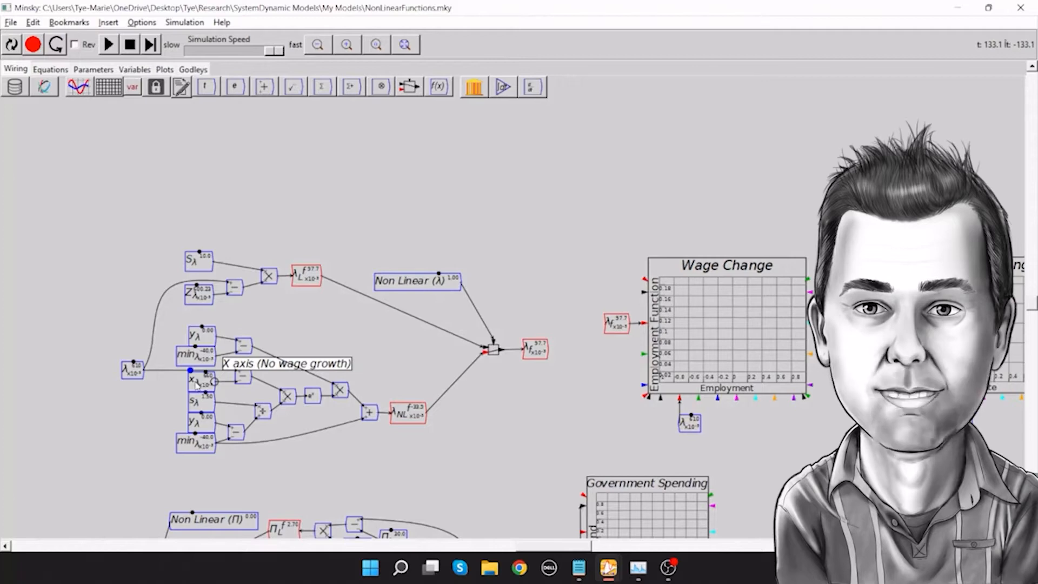
{"action": "left_click", "coordinate": [108, 45]}
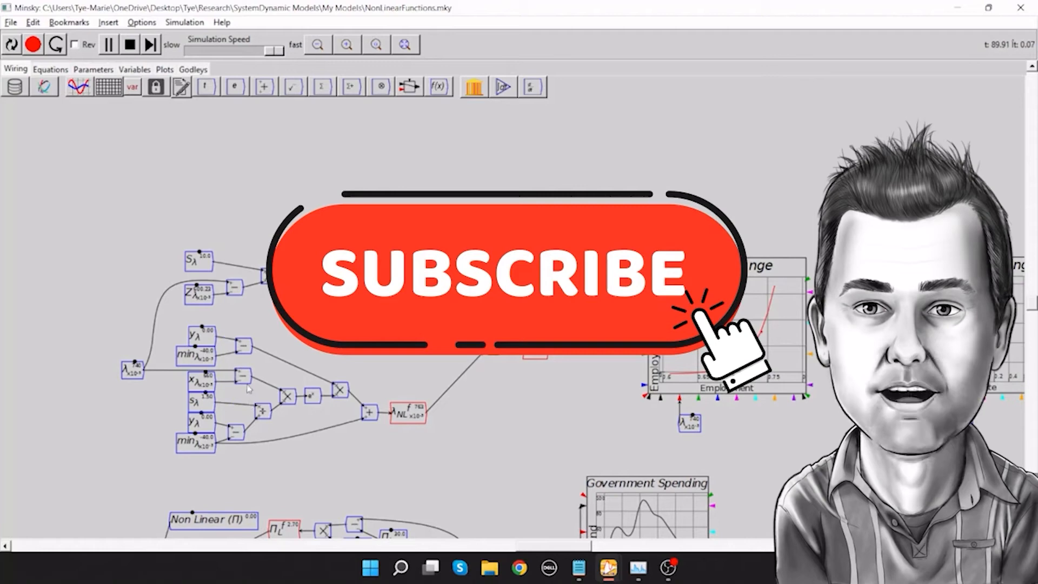
Examine the model's equations for the linear and nonlinear employment functions.
{"action": "left_click", "coordinate": [60, 70]}
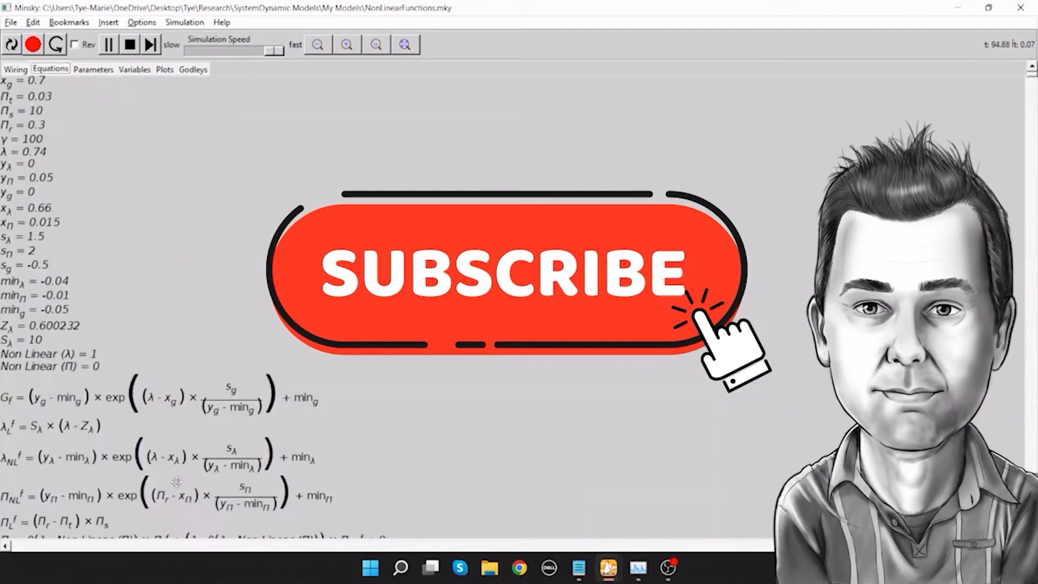
{"action": "left_click_drag", "start_coordinate": [423, 535], "coordinate": [450, 330]}
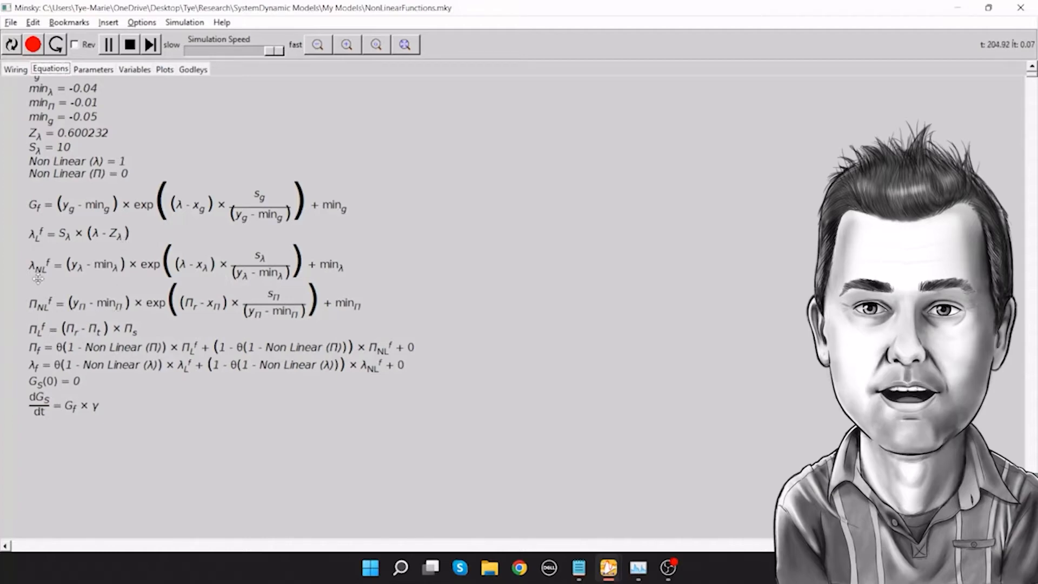
{"action": "left_click_drag", "start_coordinate": [38, 281], "coordinate": [33, 270]}
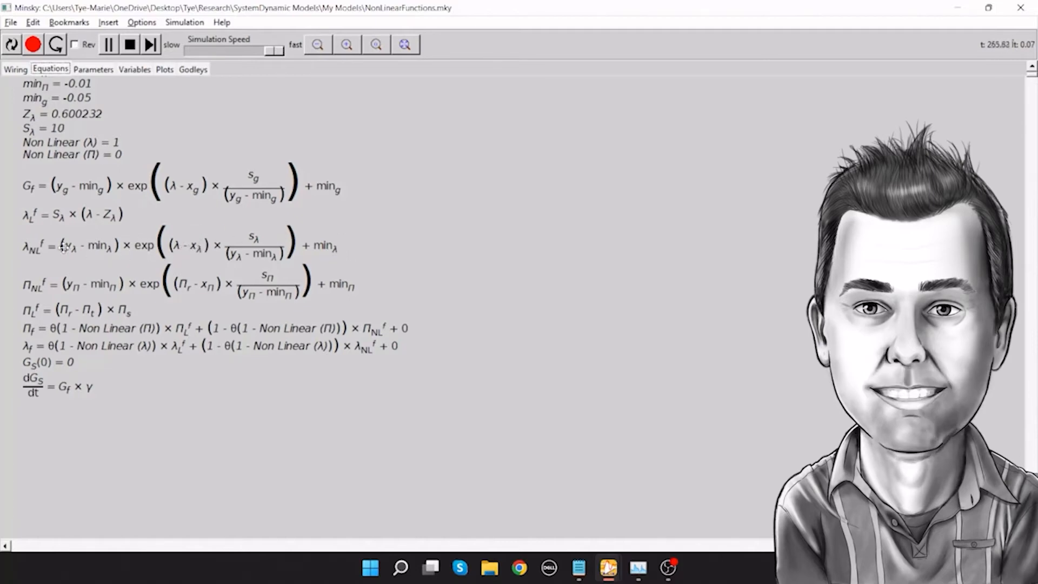
Return to the wiring diagram, highlight the blocks that build the nonlinear employment function, and clear the selection.
{"action": "left_click", "coordinate": [16, 69]}
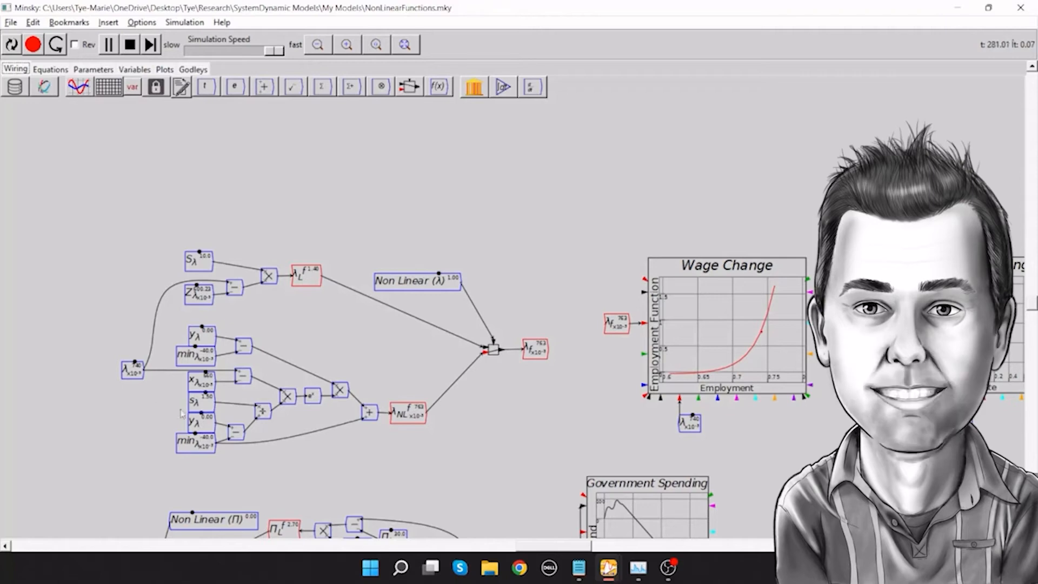
{"action": "left_click_drag", "start_coordinate": [73, 317], "coordinate": [434, 478]}
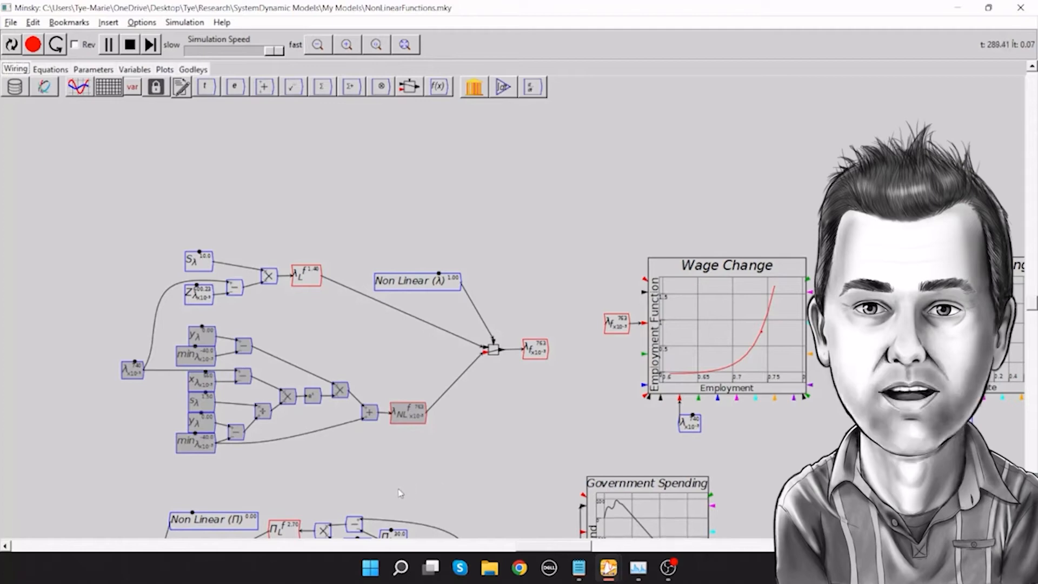
{"action": "left_click", "coordinate": [274, 485]}
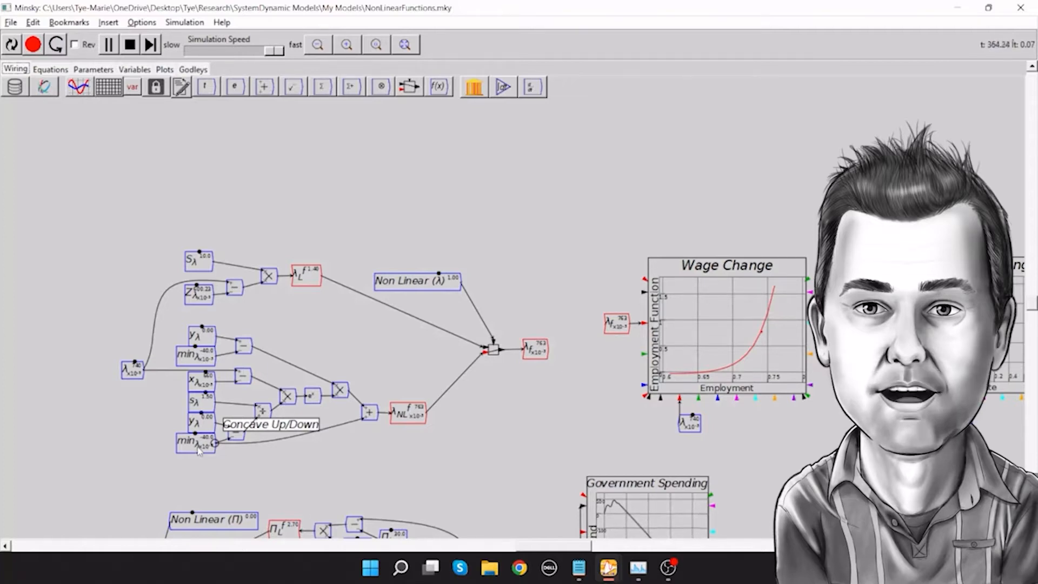
Rerun the simulation while varying employment λ, finish with λ at 0.68, and stop the run.
{"action": "left_click", "coordinate": [110, 45]}
{"action": "left_click", "coordinate": [111, 46]}
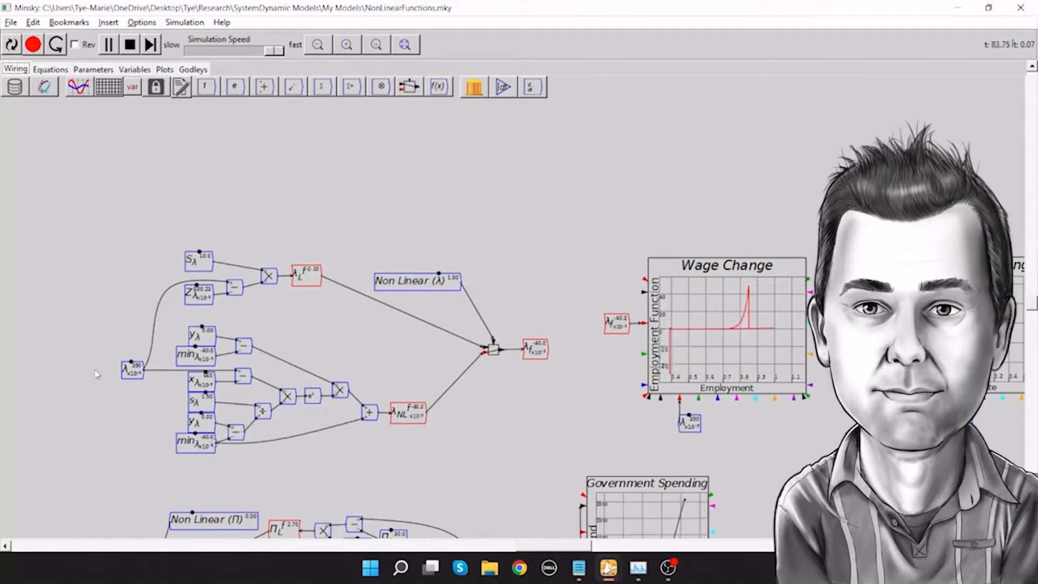
{"action": "left_click", "coordinate": [129, 45]}
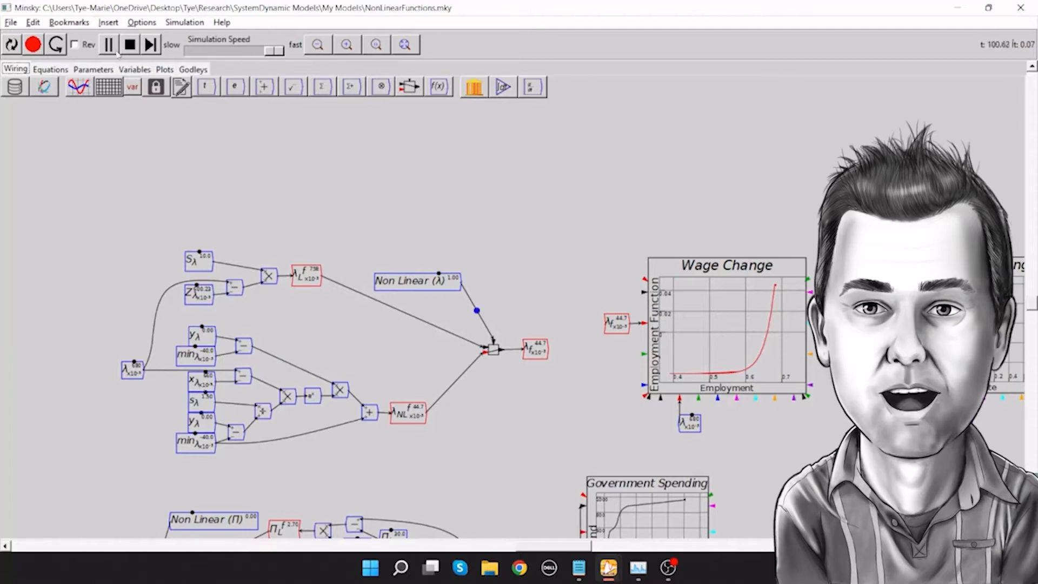
{"action": "left_click", "coordinate": [130, 45]}
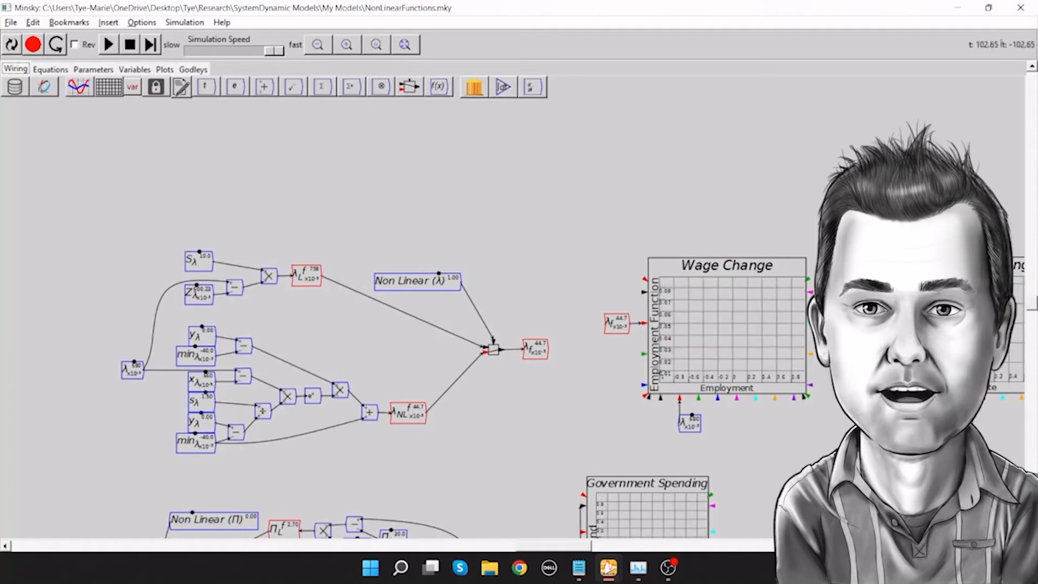
Start a new simulation run that plots wage change, investment change and government spending together.
{"action": "scroll", "coordinate": [519, 318], "scroll_direction": "down", "scroll_amount": 5}
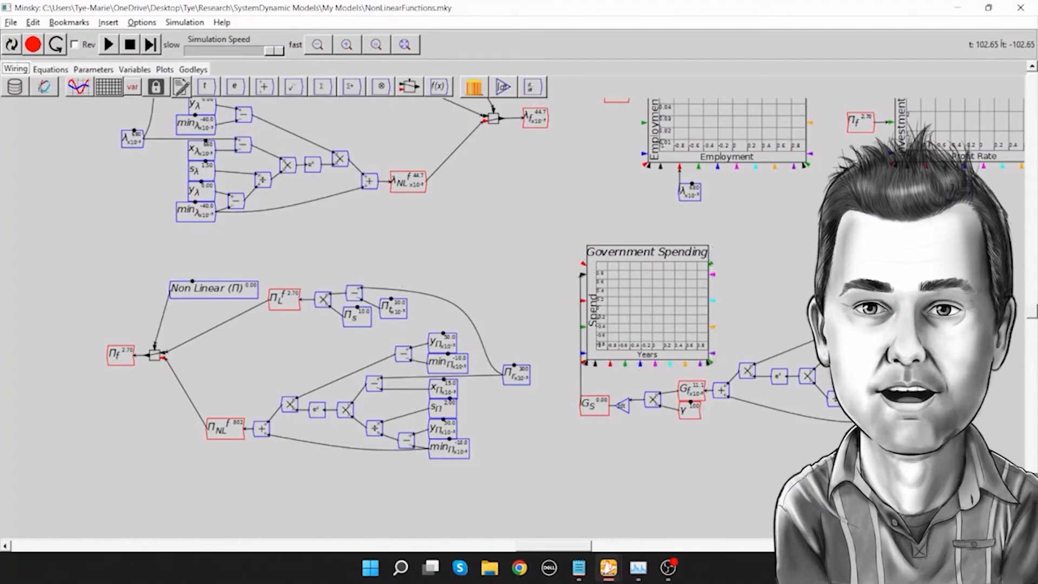
{"action": "left_click", "coordinate": [1019, 545]}
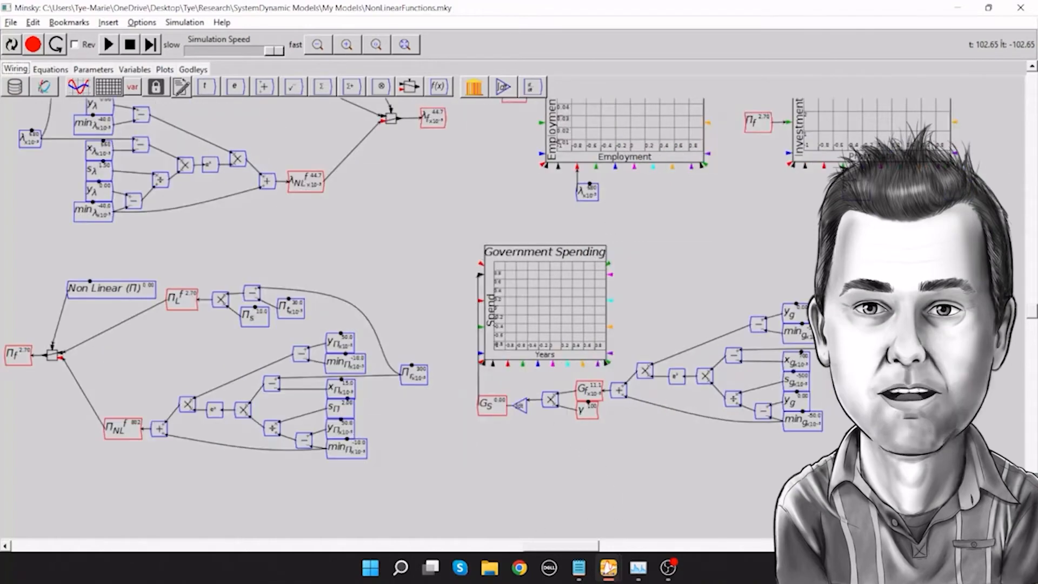
{"action": "left_click", "coordinate": [1019, 545]}
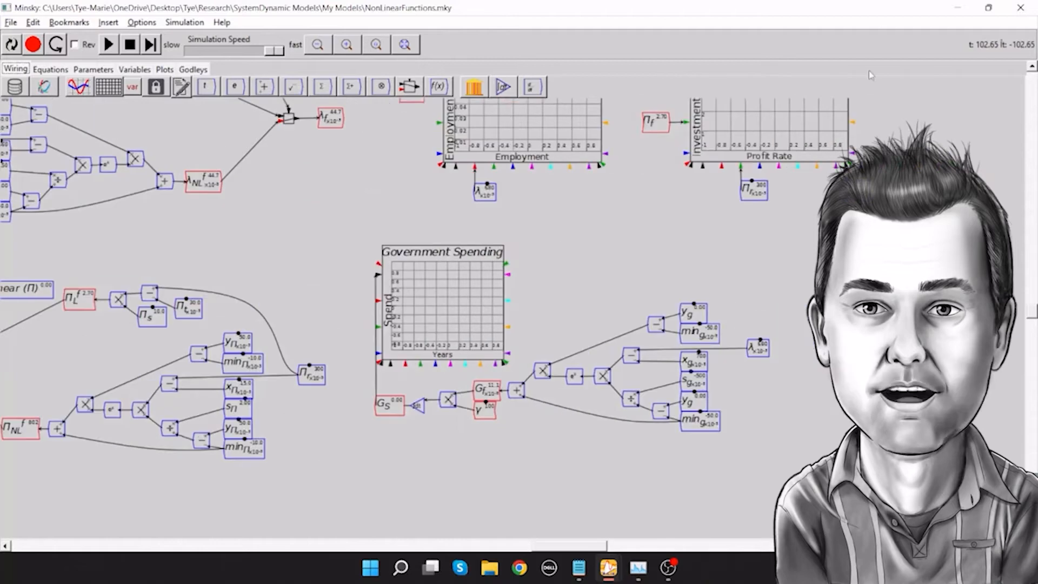
{"action": "left_click", "coordinate": [1032, 76]}
{"action": "left_click", "coordinate": [1031, 76]}
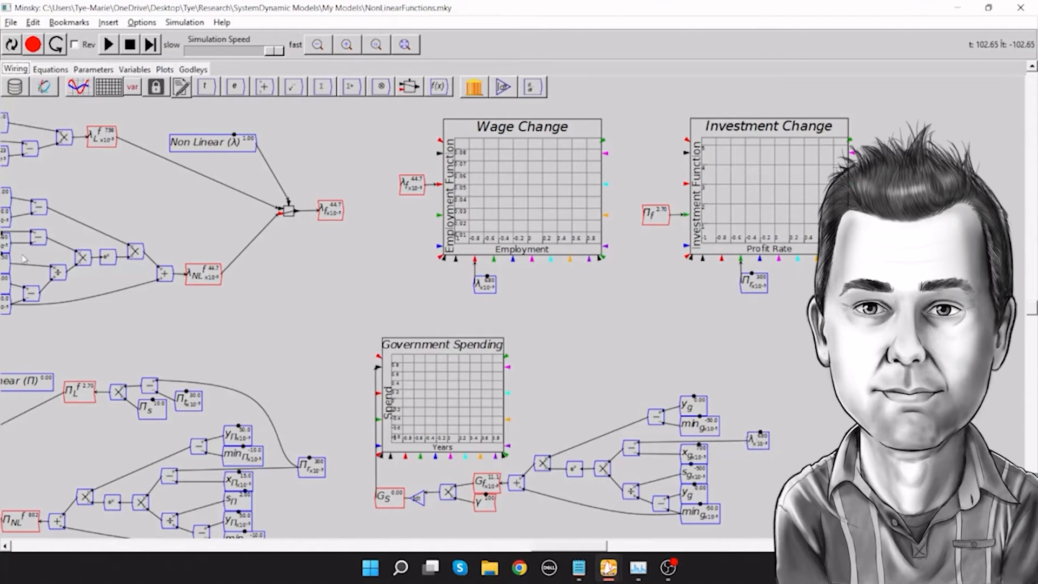
{"action": "left_click", "coordinate": [108, 44]}
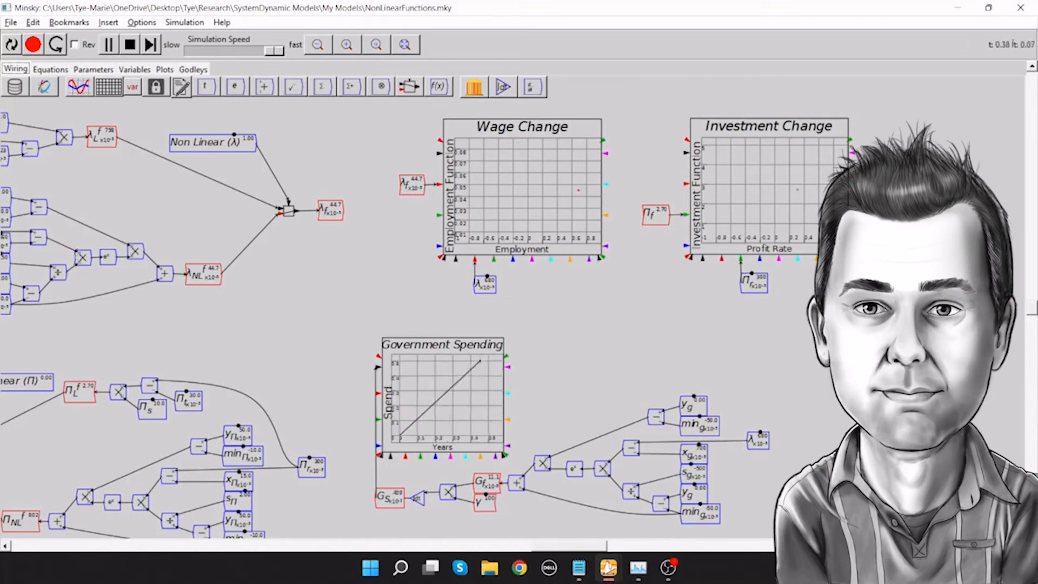
Stop and reset the simulation run.
{"action": "left_click", "coordinate": [6, 546]}
{"action": "left_click", "coordinate": [5, 546]}
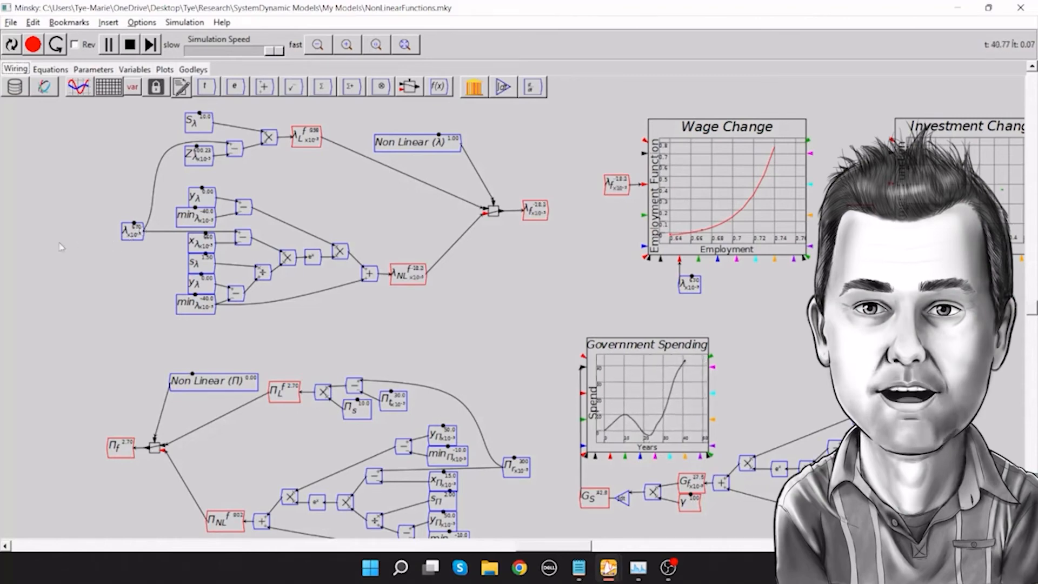
{"action": "left_click", "coordinate": [130, 45]}
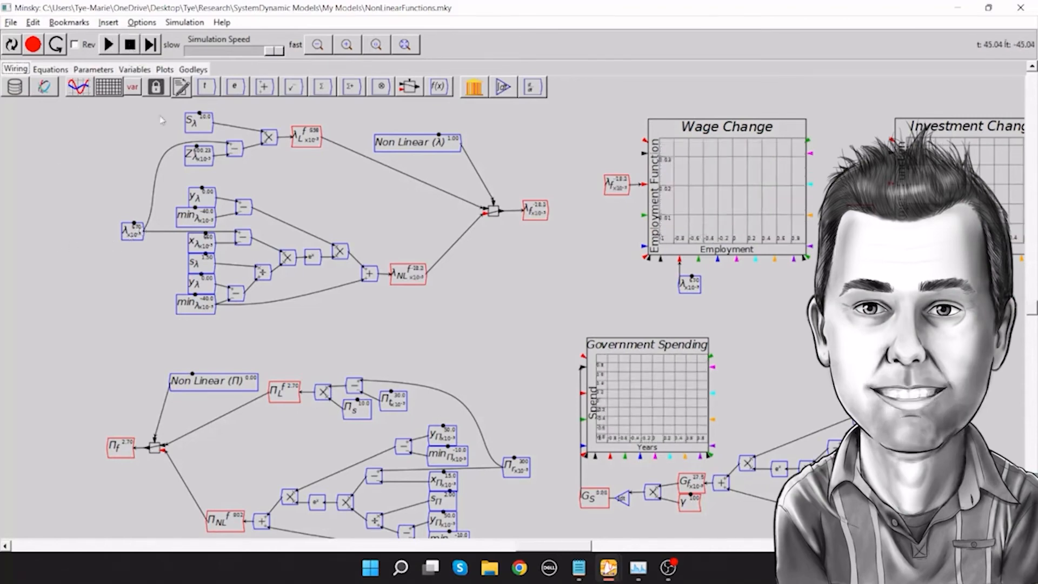
Look over the wiring of the KeenFIH model, then return to the NonLinearFunctions model.
{"action": "mouse_move", "coordinate": [600, 577]}
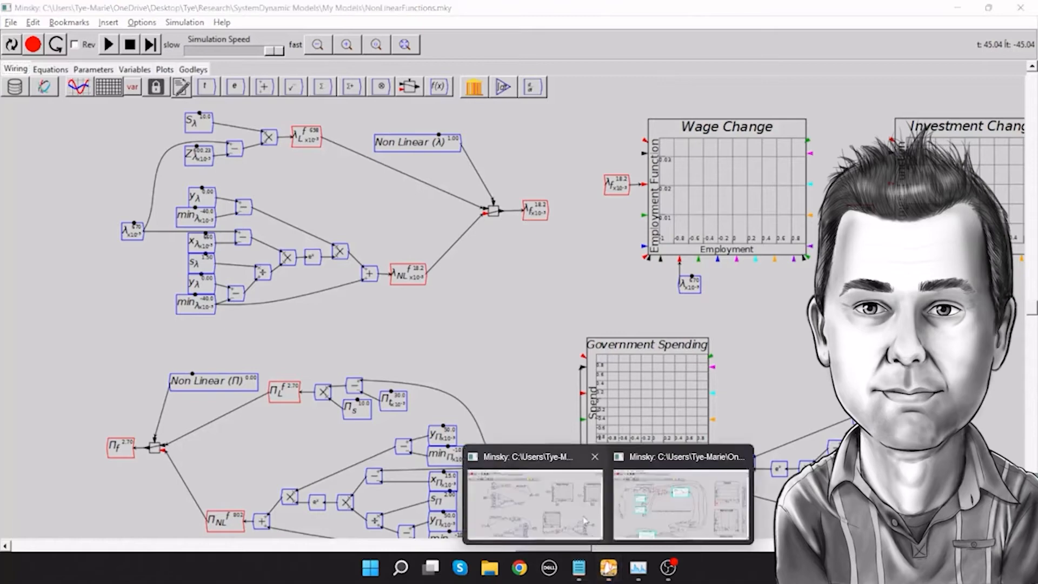
{"action": "left_click", "coordinate": [653, 519]}
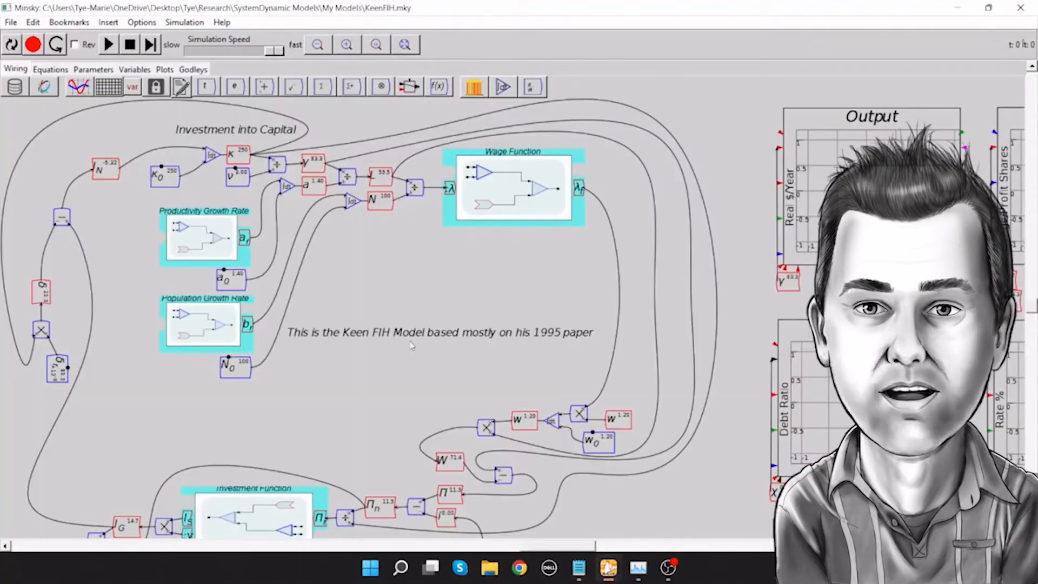
{"action": "left_click_drag", "start_coordinate": [408, 339], "coordinate": [626, 89]}
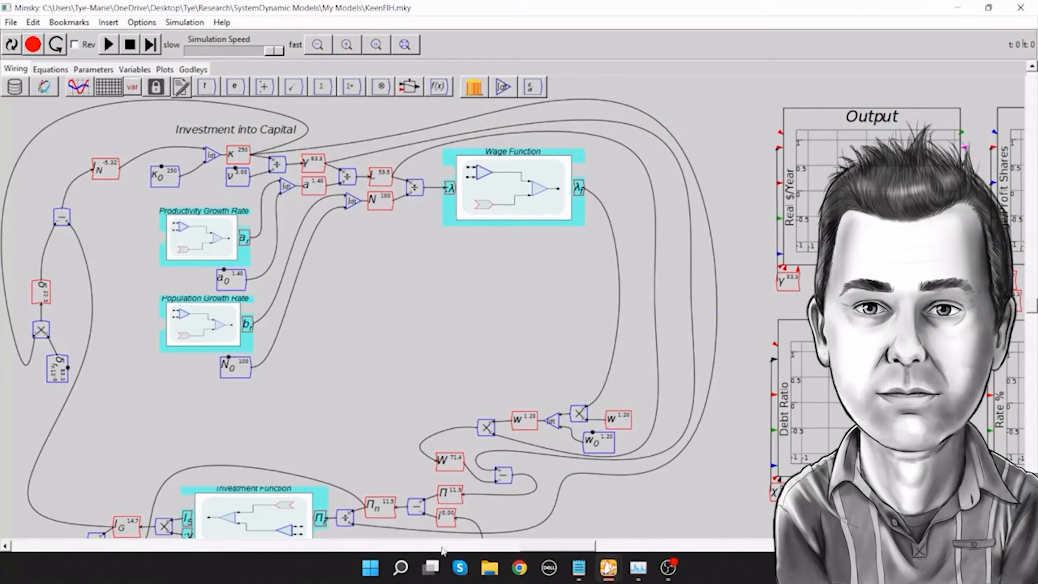
{"action": "mouse_move", "coordinate": [608, 568]}
{"action": "left_click", "coordinate": [559, 519]}
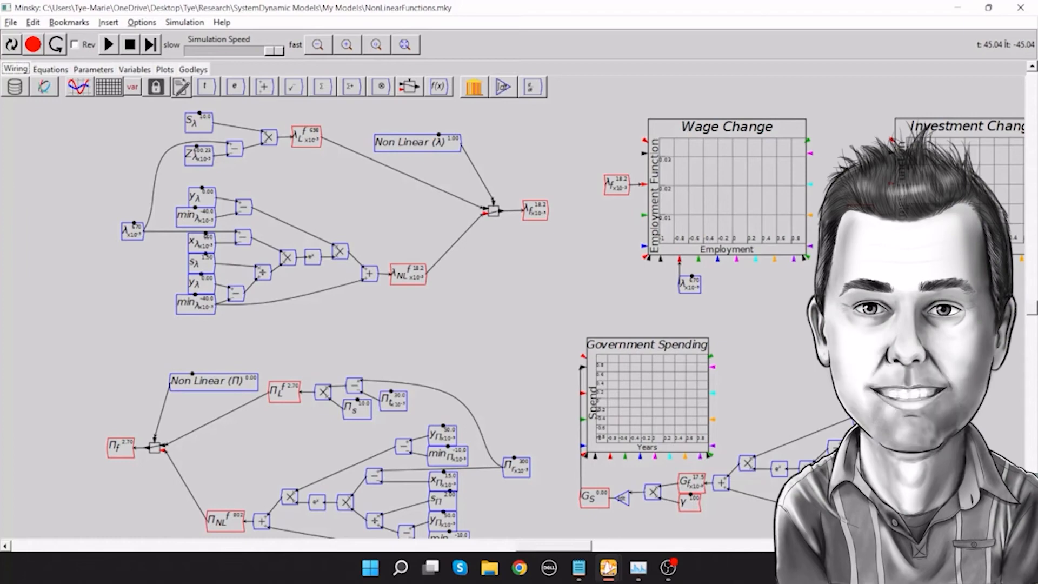
Move the Government Spending plot and the Y variable away from the government spending function blocks.
{"action": "left_click", "coordinate": [1019, 546]}
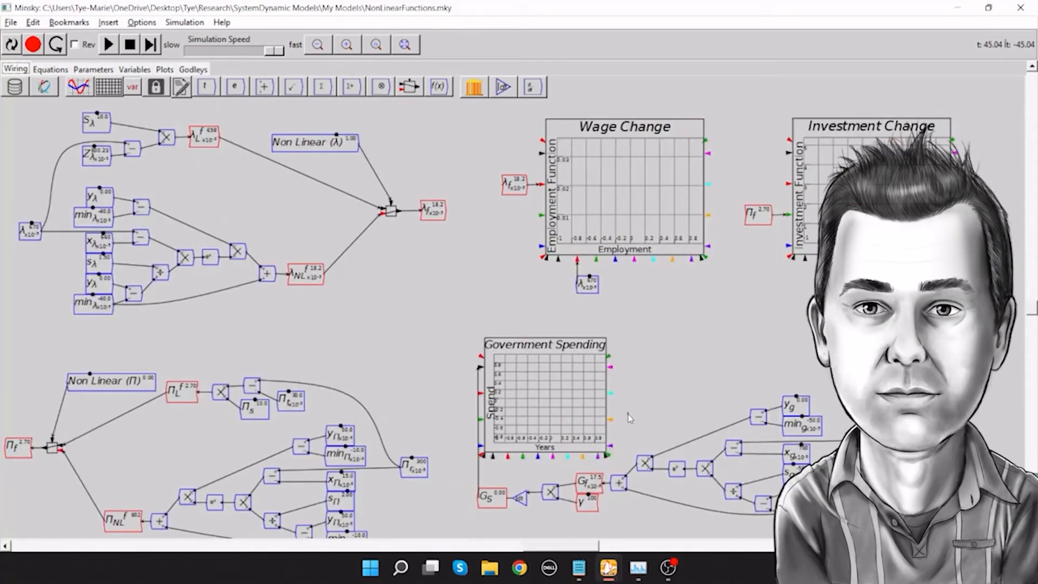
{"action": "left_click_drag", "start_coordinate": [600, 451], "coordinate": [478, 347]}
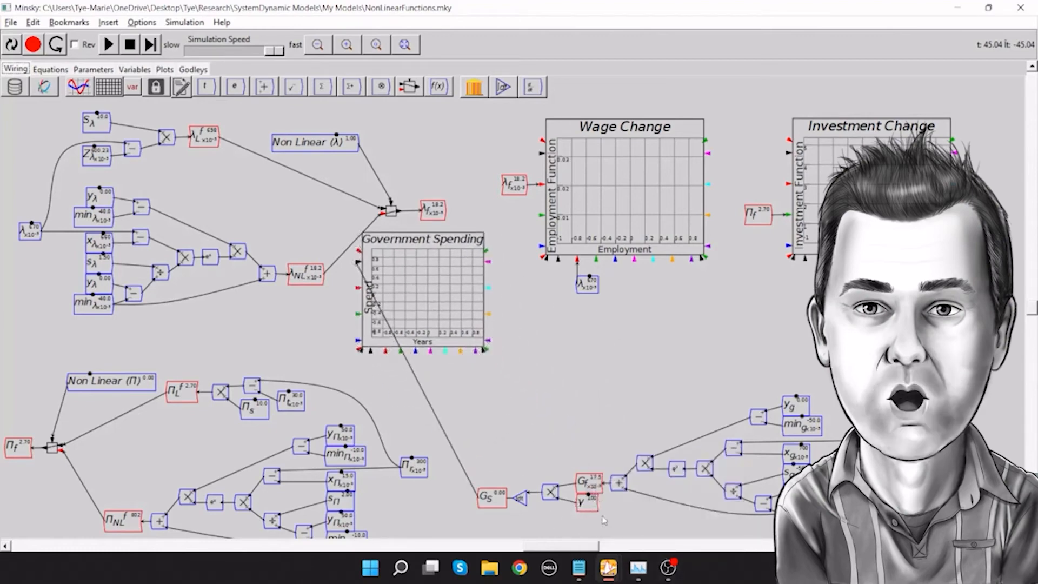
{"action": "left_click_drag", "start_coordinate": [596, 511], "coordinate": [478, 540]}
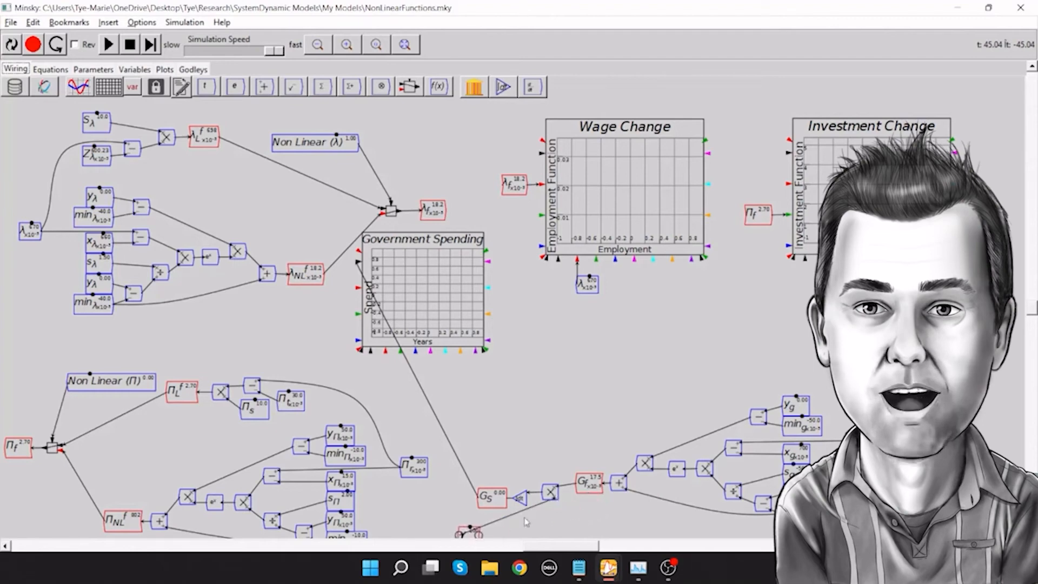
{"action": "left_click_drag", "start_coordinate": [604, 377], "coordinate": [605, 519]}
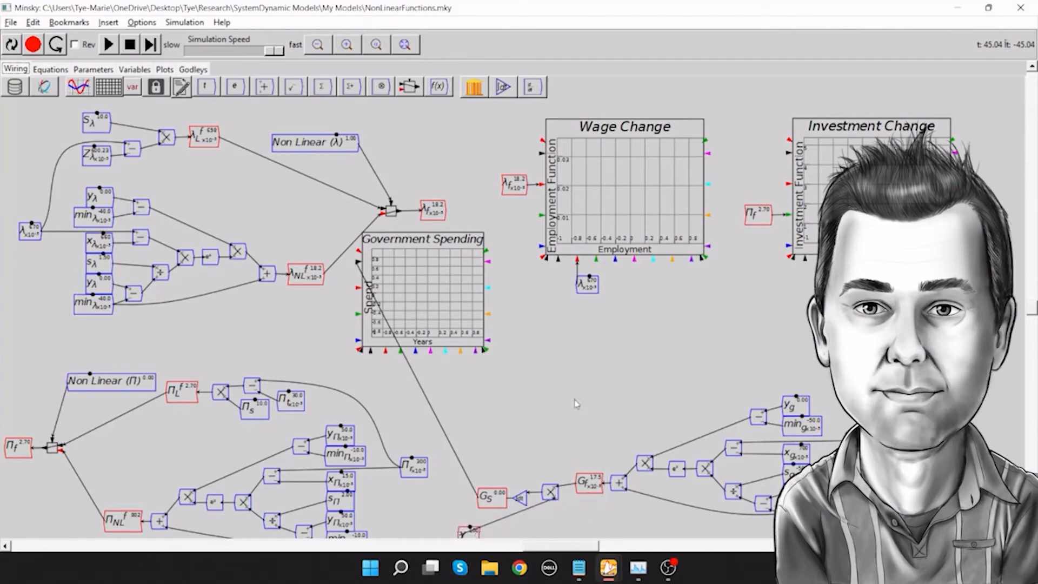
Select the government spending function blocks, including the G_f variable, and copy them.
{"action": "left_click_drag", "start_coordinate": [582, 395], "coordinate": [811, 530]}
{"action": "right_click", "coordinate": [679, 314]}
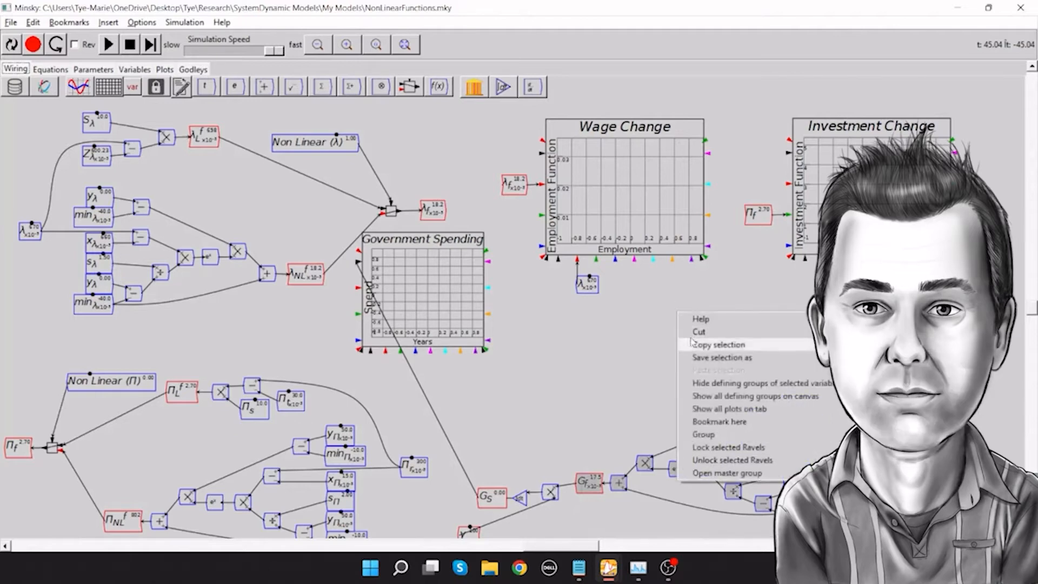
{"action": "left_click", "coordinate": [700, 345]}
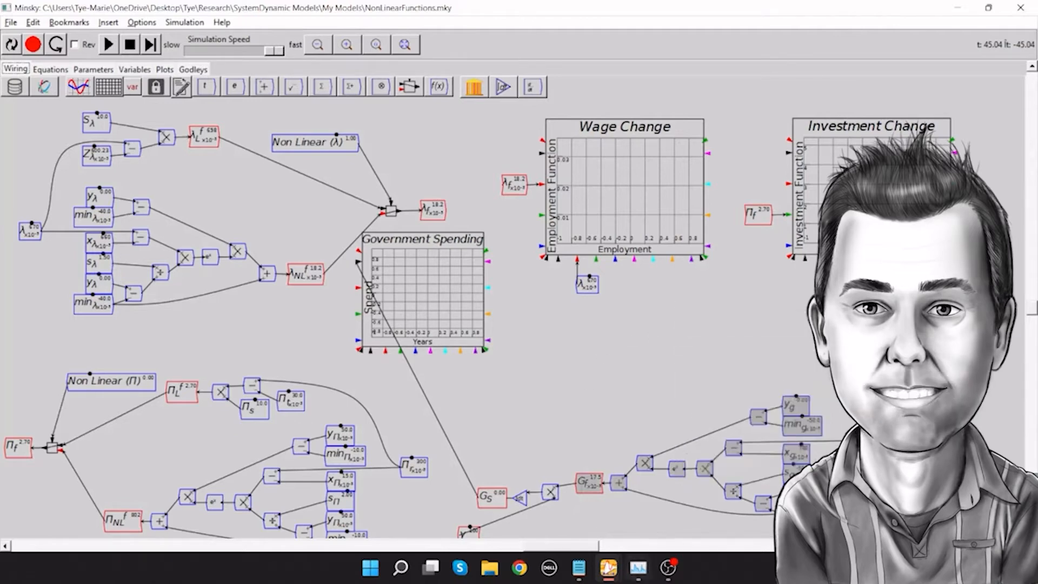
Switch to the KeenFIH model, paste the blocks beneath the Wage Function group, and wire the sum block to G_f.
{"action": "mouse_move", "coordinate": [617, 577]}
{"action": "left_click", "coordinate": [673, 502]}
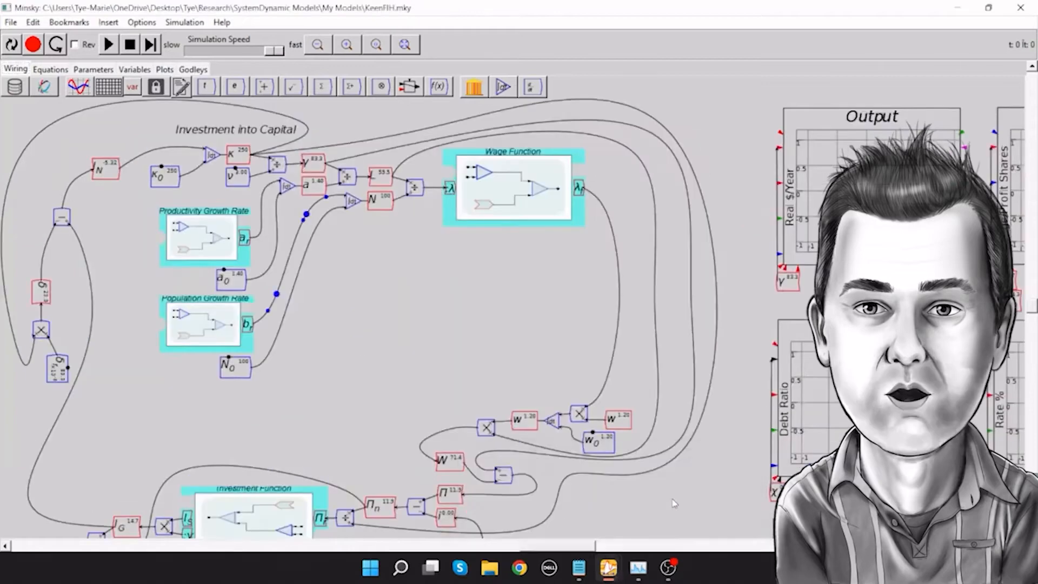
{"action": "right_click", "coordinate": [385, 300]}
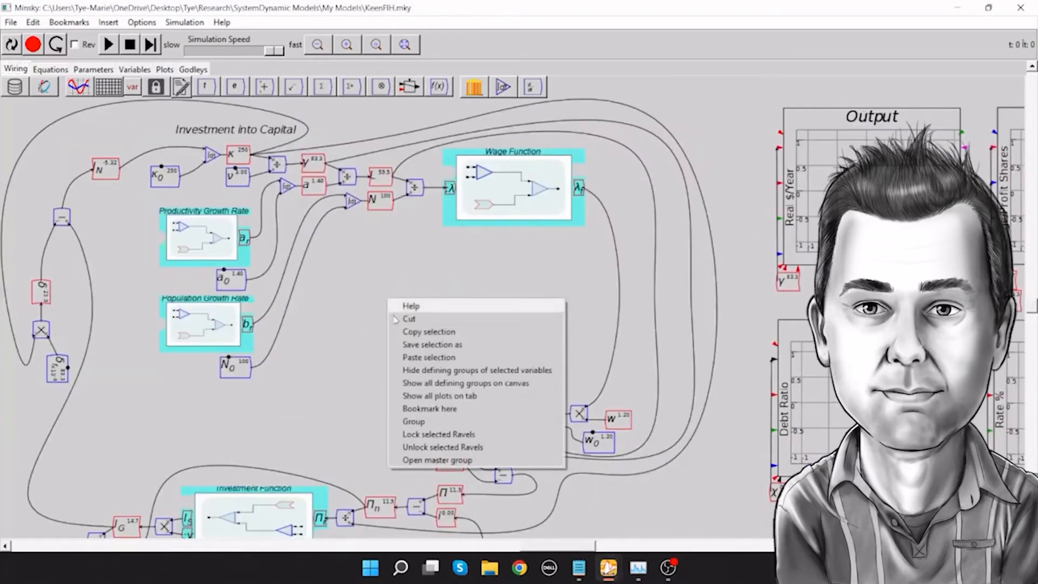
{"action": "left_click", "coordinate": [425, 359]}
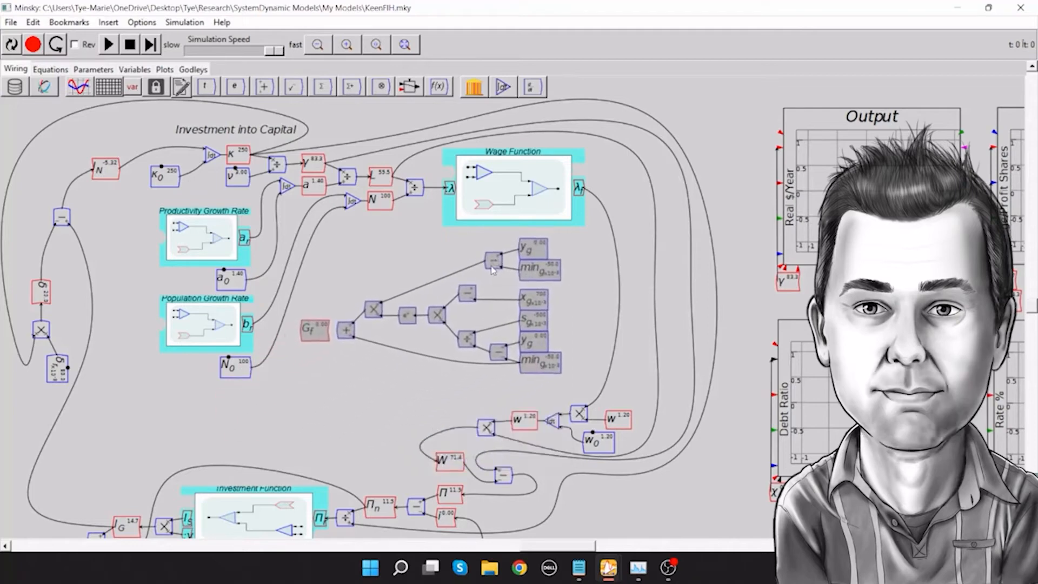
{"action": "left_click", "coordinate": [489, 267]}
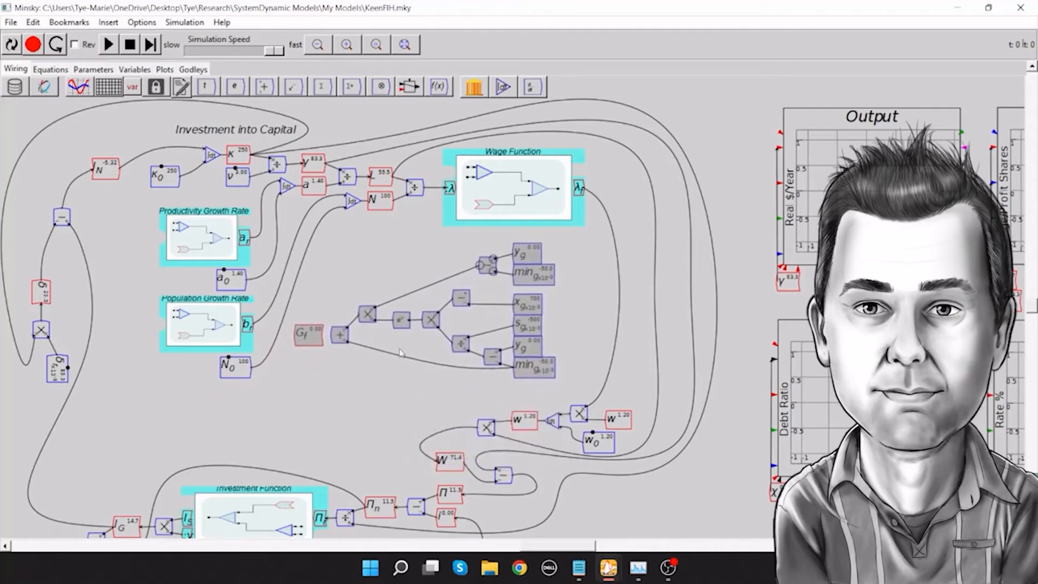
{"action": "left_click_drag", "start_coordinate": [331, 335], "coordinate": [321, 335]}
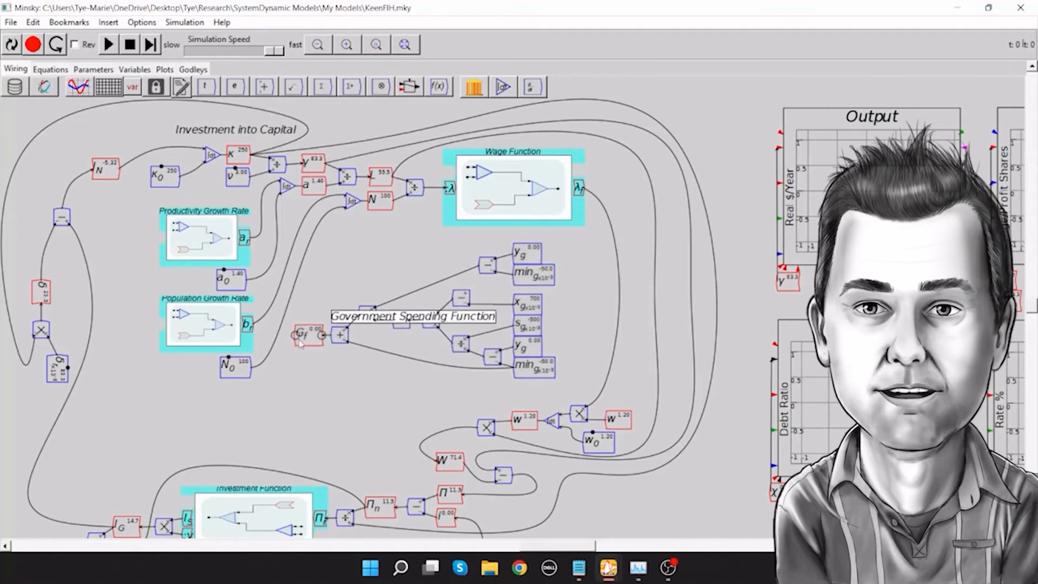
Copy the output variable Y from the capital section and paste it below the government spending function.
{"action": "right_click", "coordinate": [316, 165]}
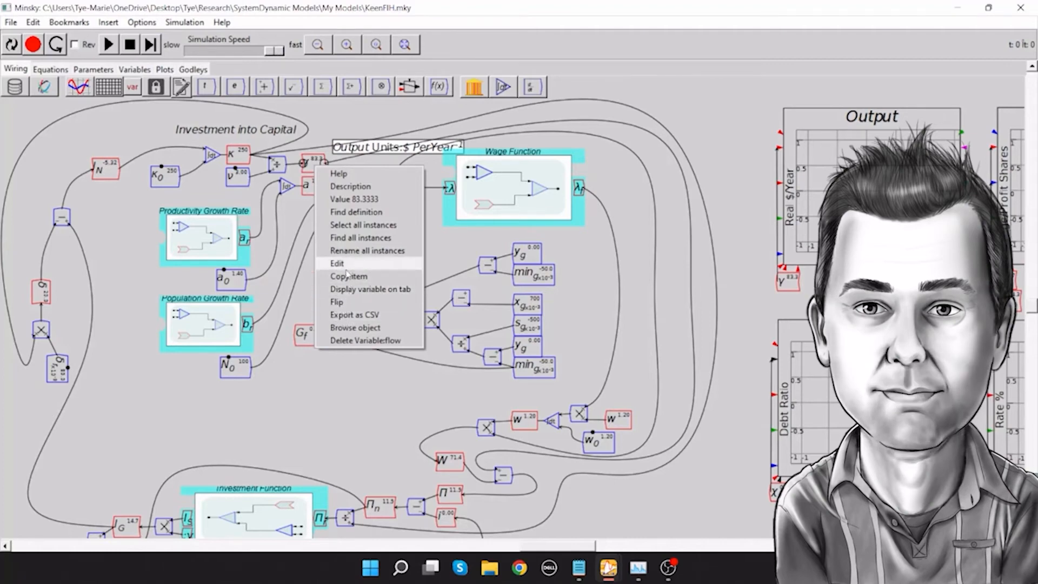
{"action": "left_click", "coordinate": [287, 237]}
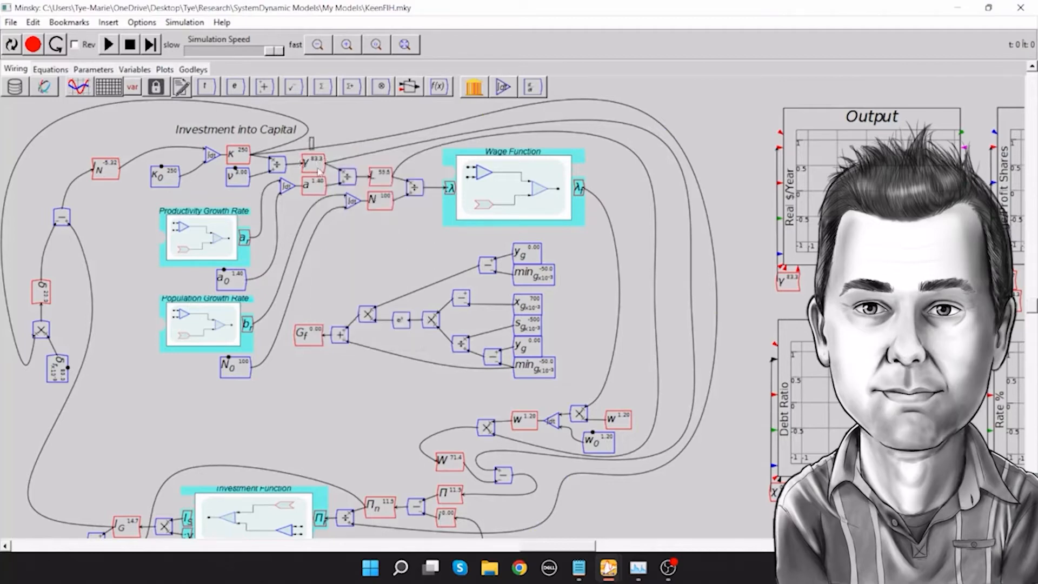
{"action": "right_click", "coordinate": [322, 131]}
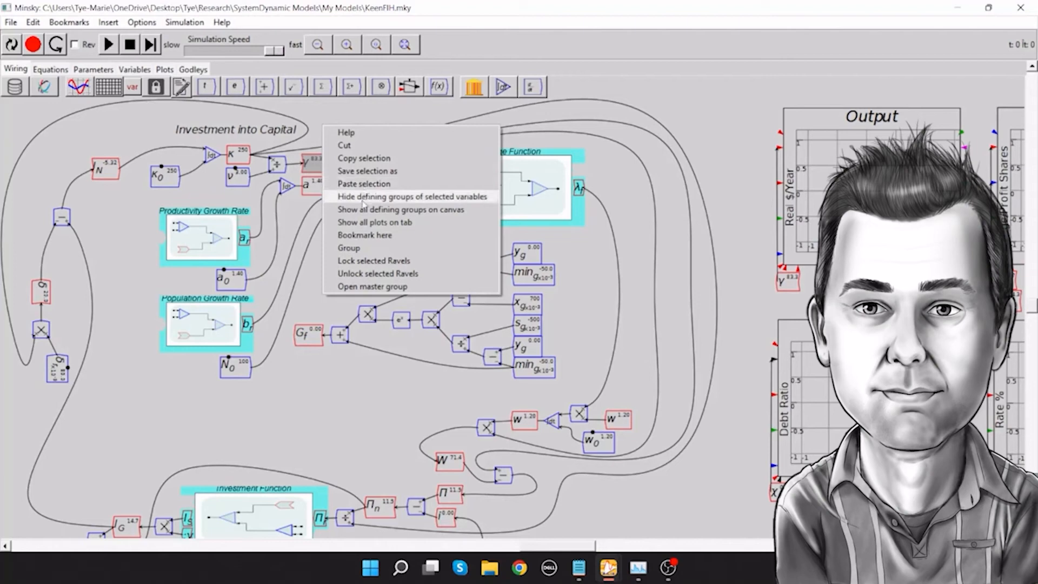
{"action": "left_click", "coordinate": [357, 158]}
{"action": "right_click", "coordinate": [331, 373]}
{"action": "left_click", "coordinate": [349, 432]}
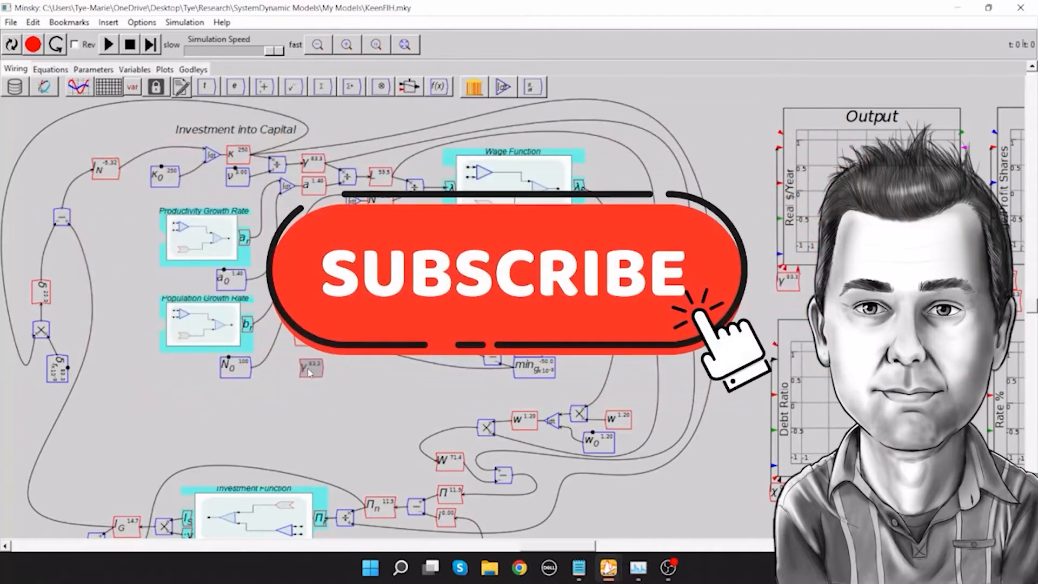
{"action": "right_click", "coordinate": [307, 369]}
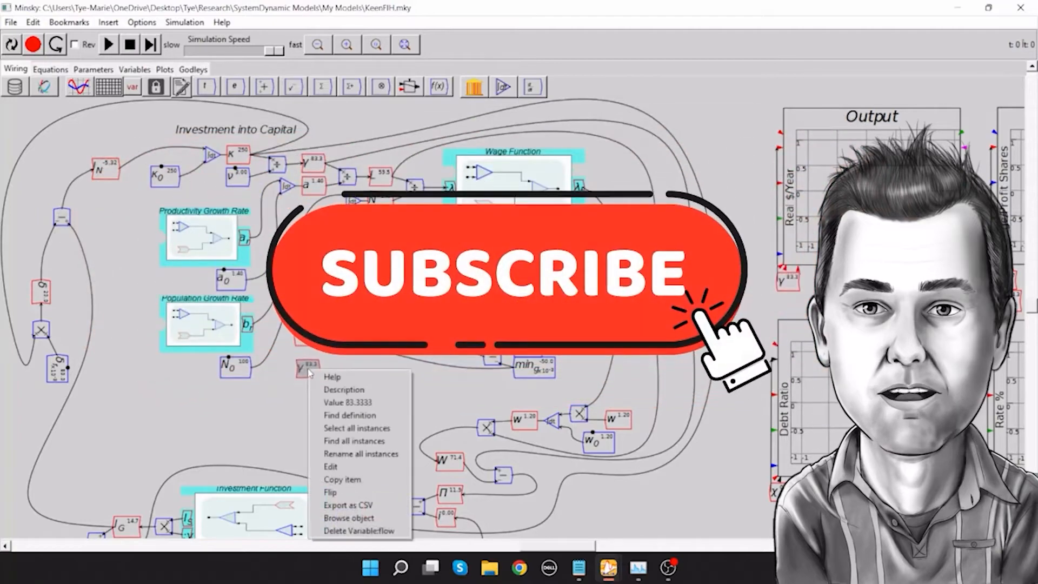
{"action": "left_click", "coordinate": [339, 485]}
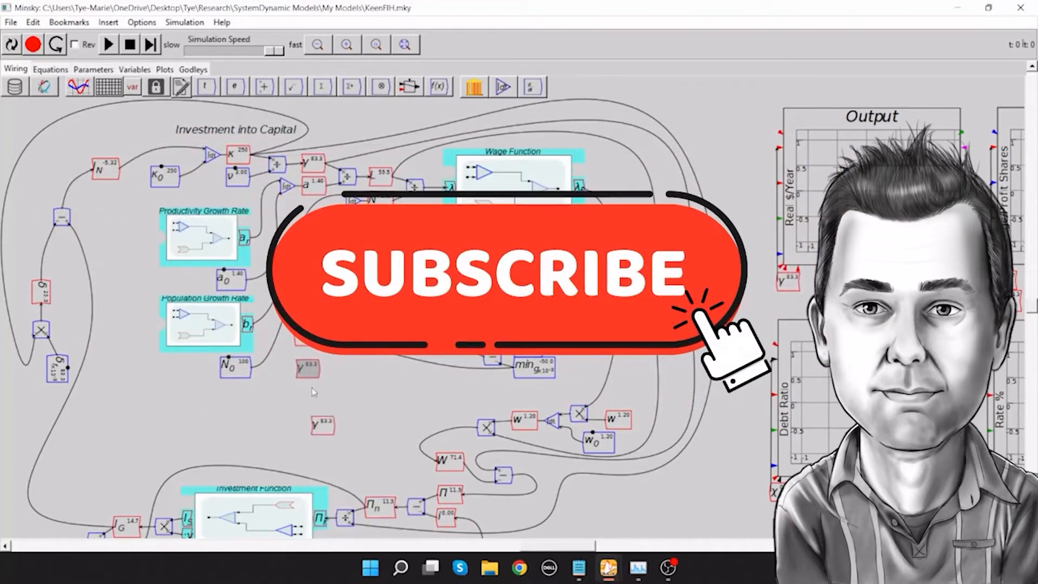
{"action": "right_click", "coordinate": [323, 404]}
{"action": "left_click", "coordinate": [366, 396]}
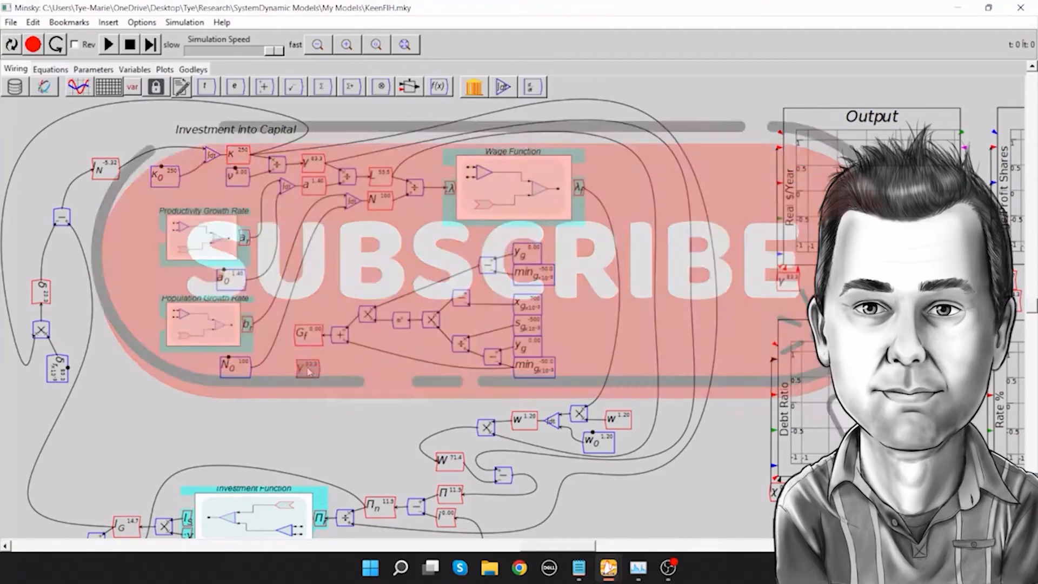
Flip the pasted Y variable and position it just below G_f.
{"action": "right_click", "coordinate": [307, 369]}
{"action": "left_click", "coordinate": [341, 491]}
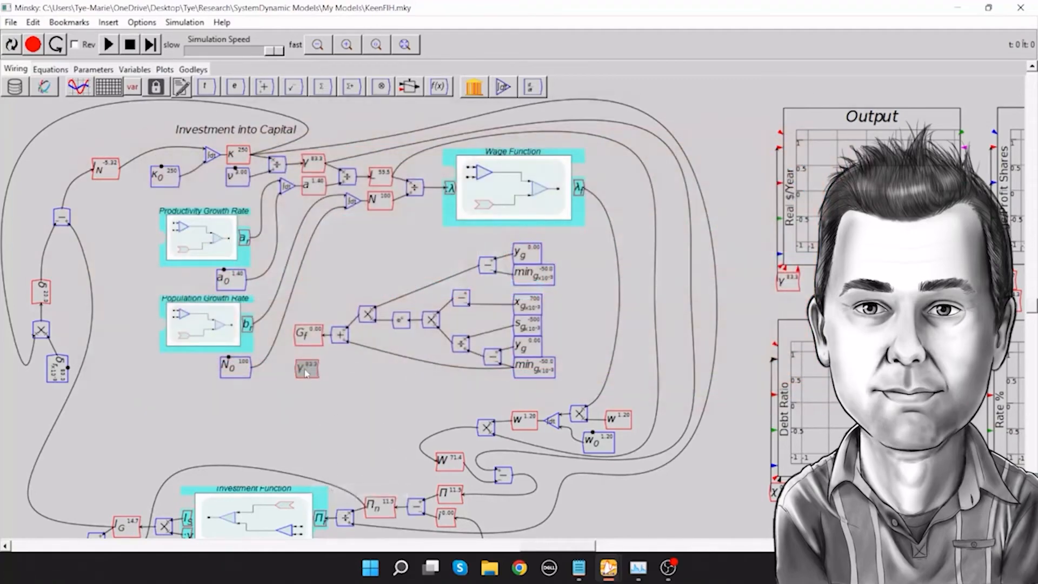
{"action": "left_click_drag", "start_coordinate": [306, 371], "coordinate": [308, 370]}
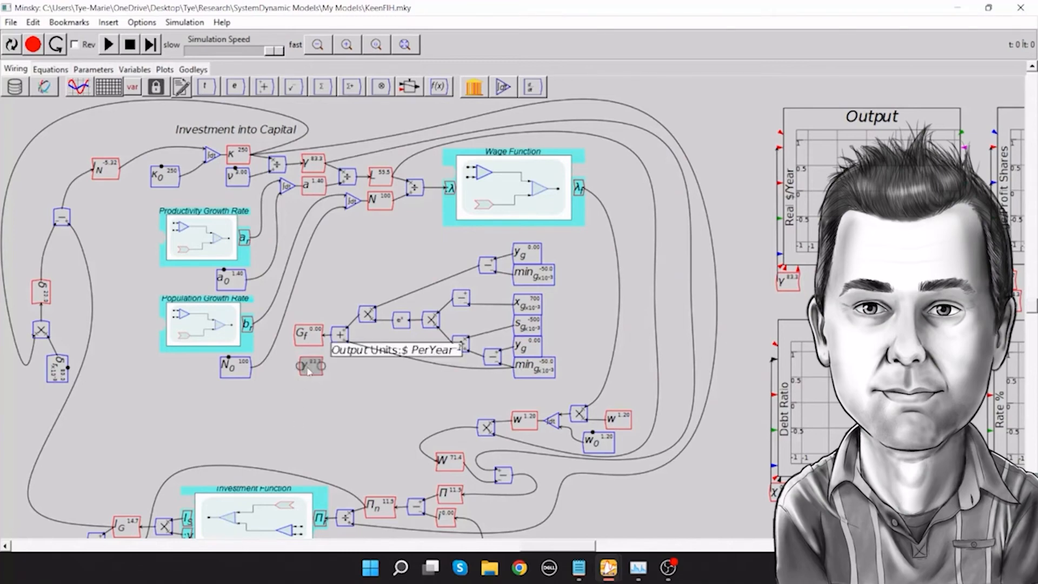
{"action": "left_click_drag", "start_coordinate": [309, 371], "coordinate": [304, 387]}
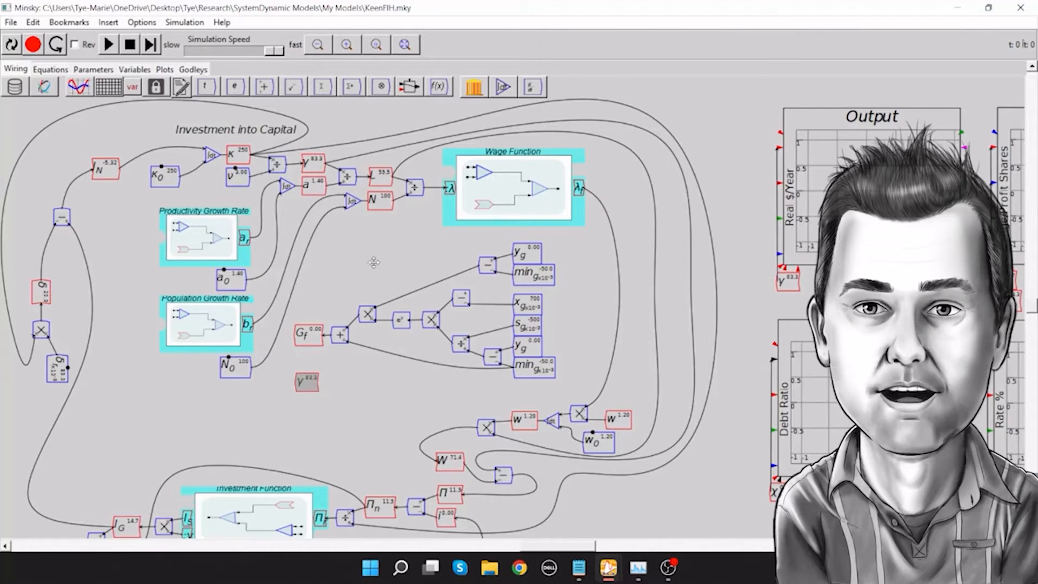
Create a new flow variable named G_i on the canvas.
{"action": "type", "text": "G"}
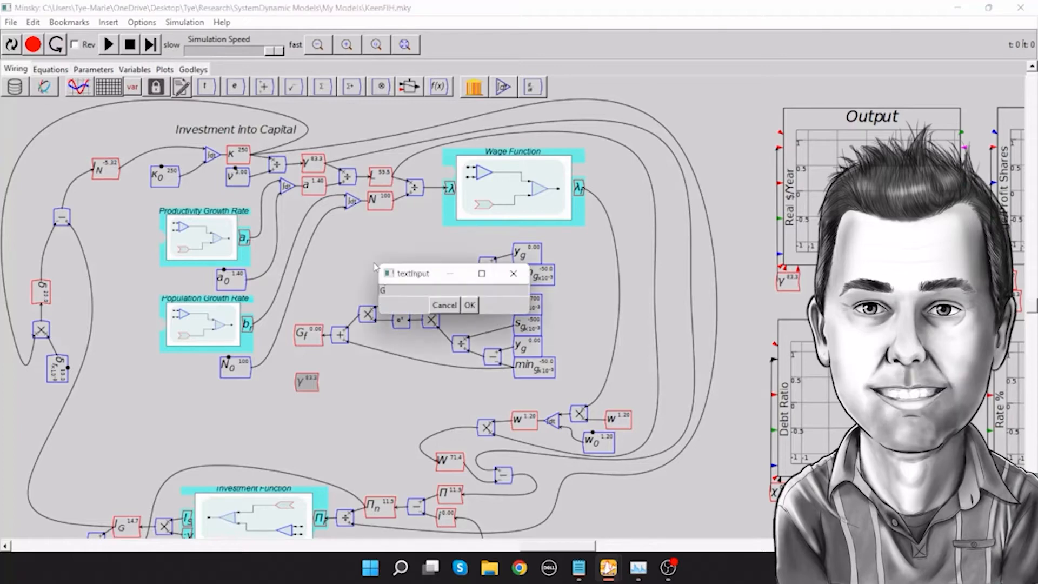
{"action": "type", "text": "_i"}
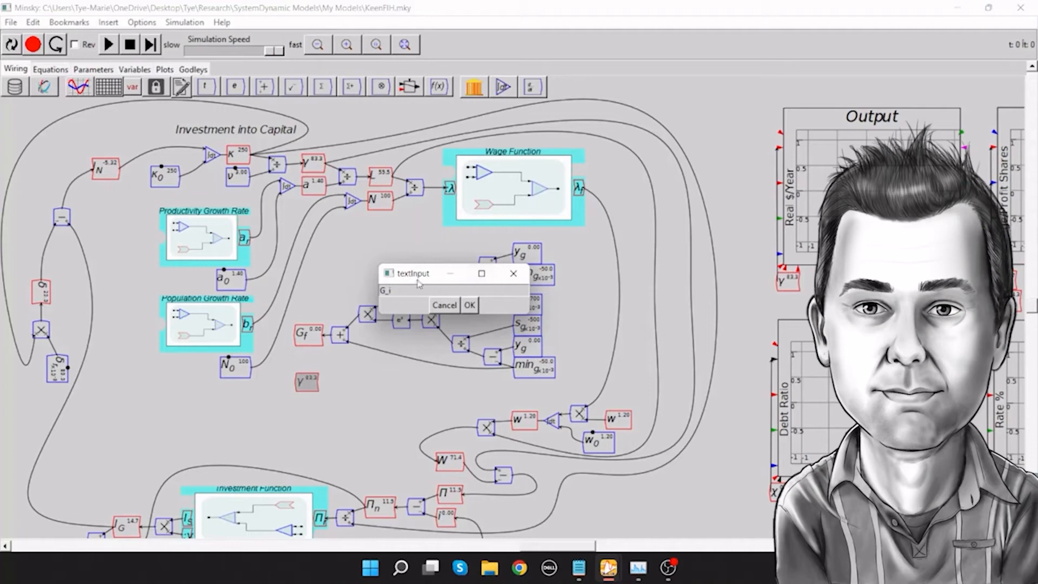
{"action": "left_click_drag", "start_coordinate": [413, 275], "coordinate": [351, 251]}
{"action": "type", "text": "i"}
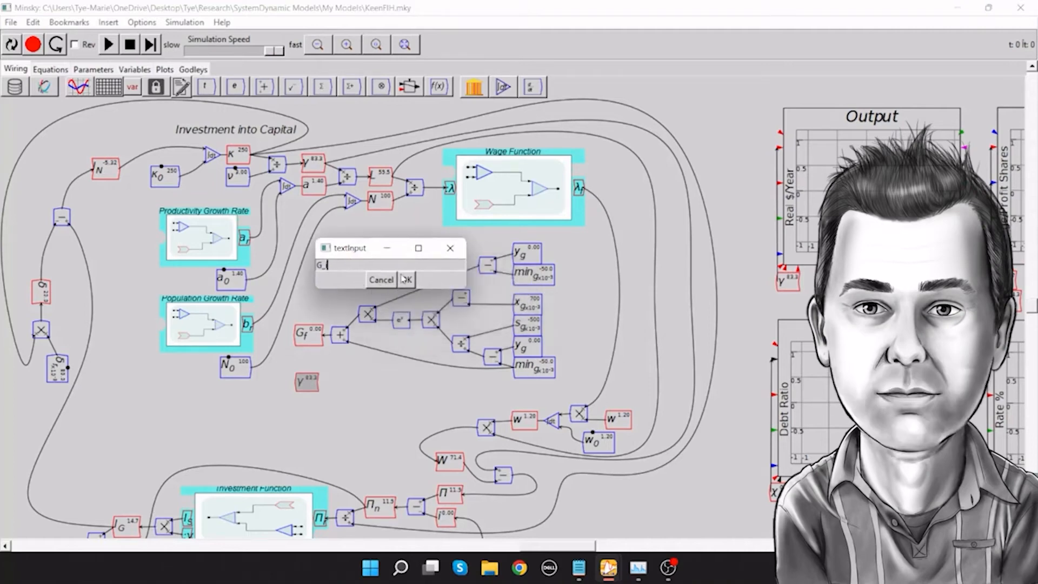
{"action": "left_click", "coordinate": [406, 279]}
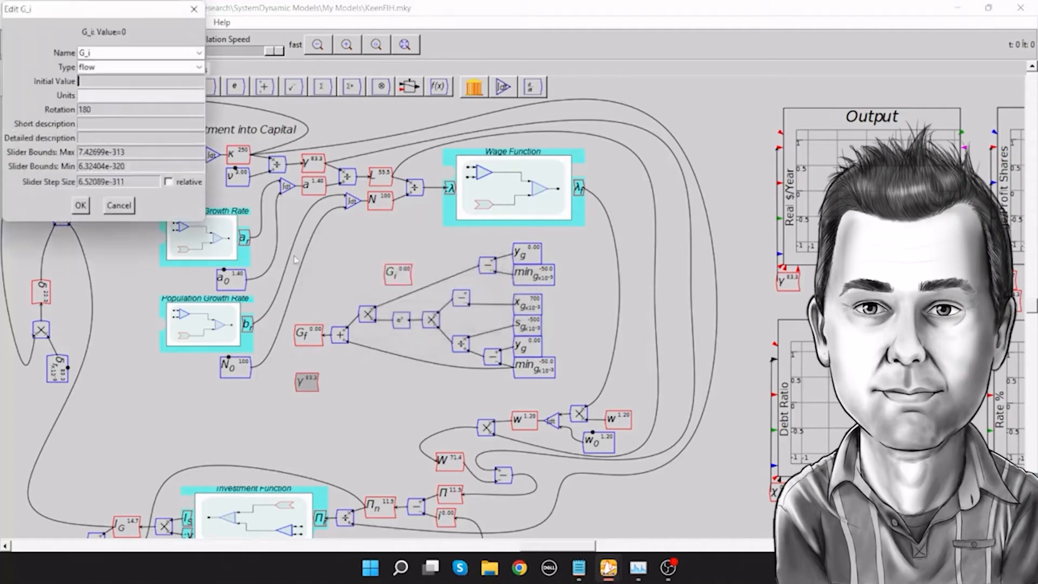
{"action": "left_click", "coordinate": [80, 205]}
Place G_i beside the x_g and min_g parameters and wire it into the subtraction block paired with x_g.
{"action": "left_click_drag", "start_coordinate": [402, 289], "coordinate": [596, 302]}
{"action": "left_click_drag", "start_coordinate": [583, 289], "coordinate": [469, 299]}
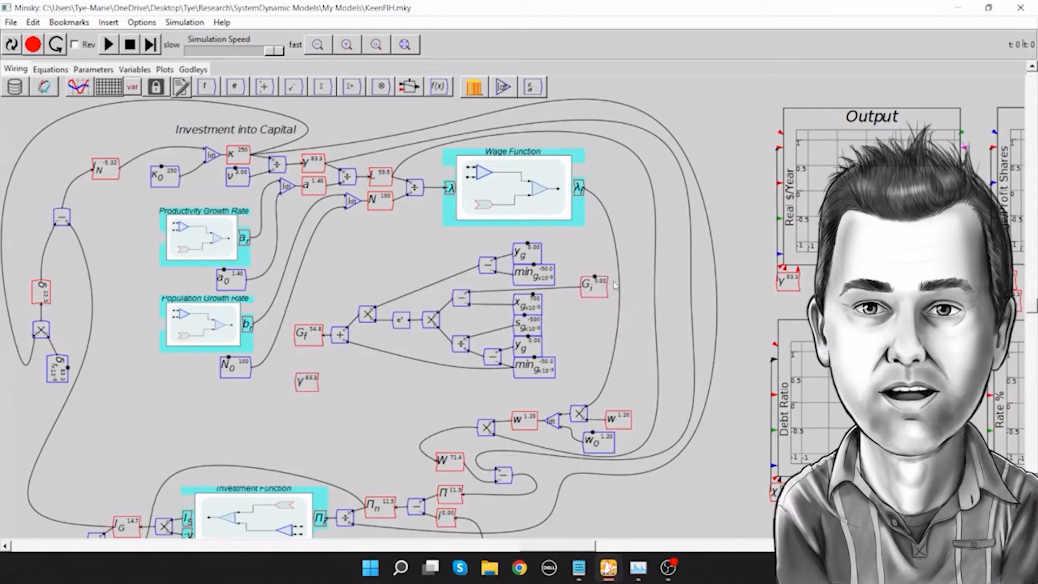
{"action": "left_click_drag", "start_coordinate": [584, 294], "coordinate": [569, 297]}
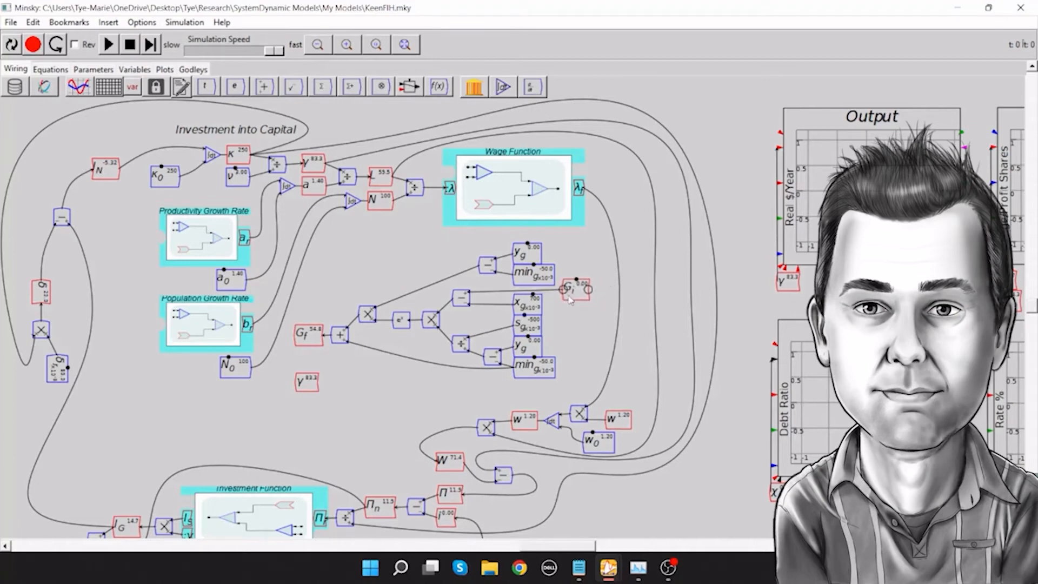
Move the Y variable closer beneath G_f and group all the government spending function blocks together.
{"action": "left_click_drag", "start_coordinate": [308, 384], "coordinate": [321, 370]}
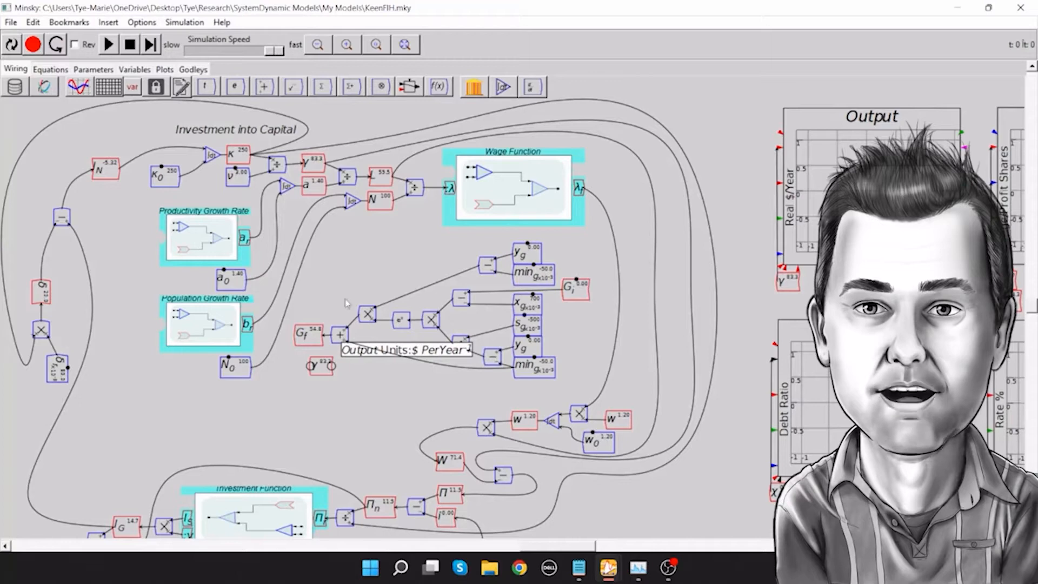
{"action": "left_click_drag", "start_coordinate": [311, 264], "coordinate": [574, 395]}
{"action": "right_click", "coordinate": [371, 418]}
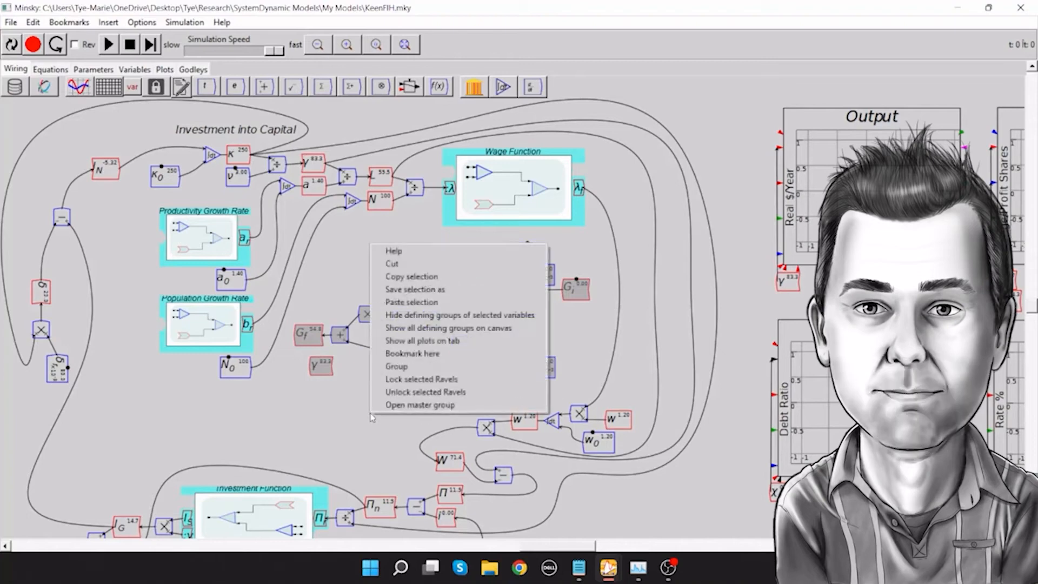
{"action": "left_click", "coordinate": [398, 369]}
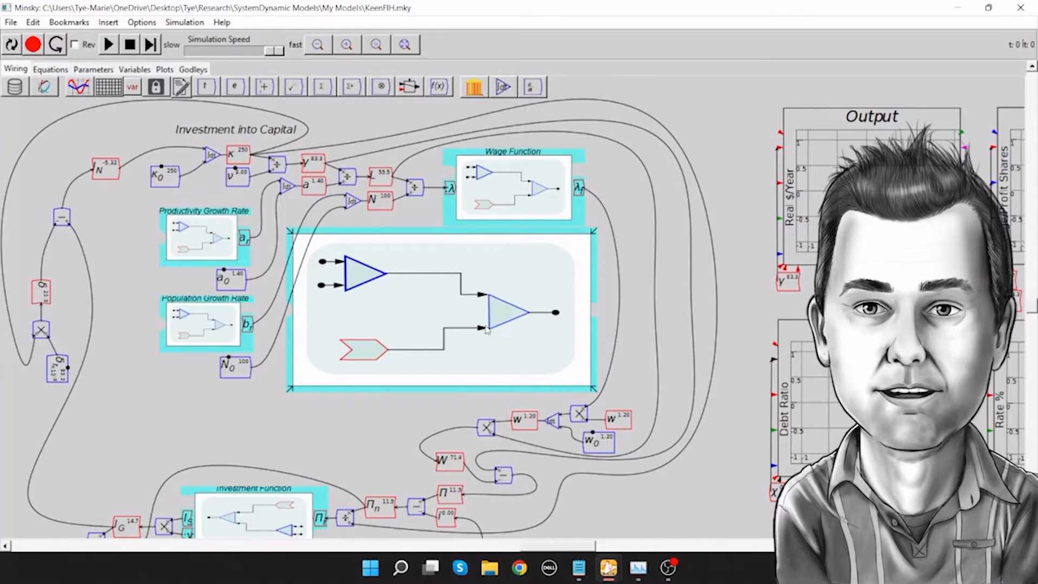
Flip the new group's contents, shrink the group and center it in the space below the Wage Function.
{"action": "right_click", "coordinate": [484, 329]}
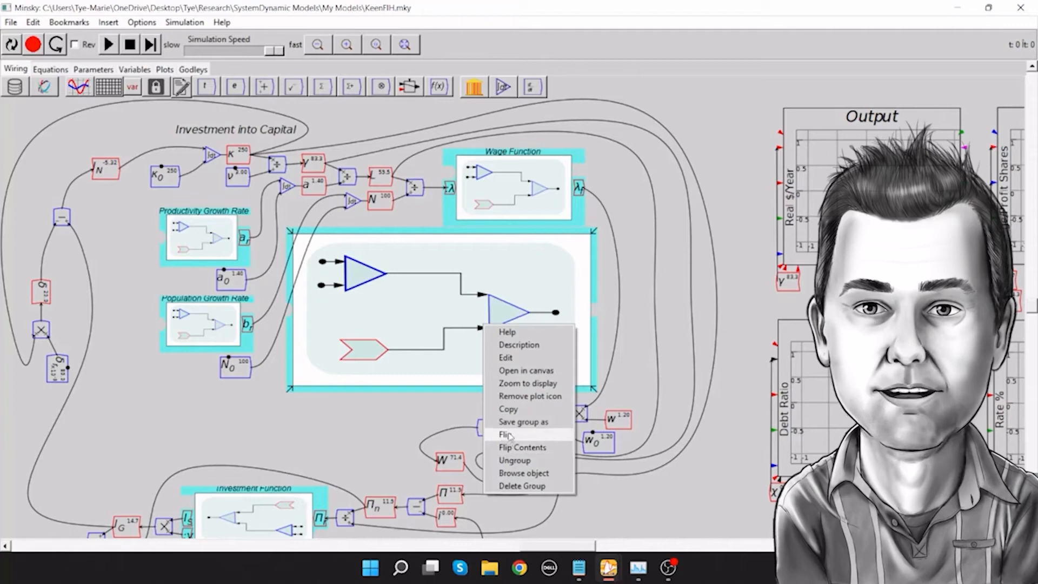
{"action": "left_click", "coordinate": [503, 449]}
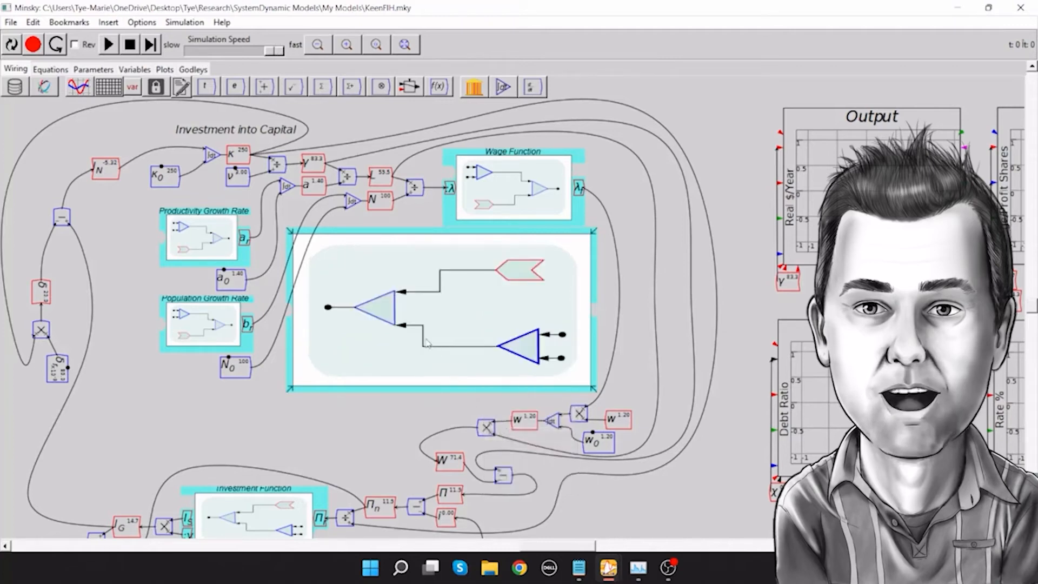
{"action": "right_click", "coordinate": [428, 331]}
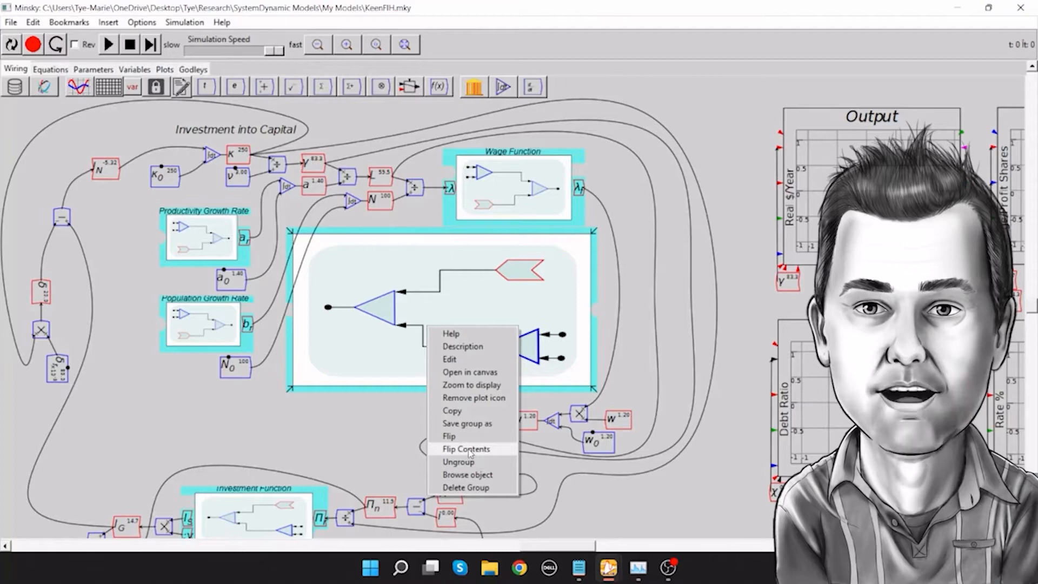
{"action": "left_click", "coordinate": [362, 430]}
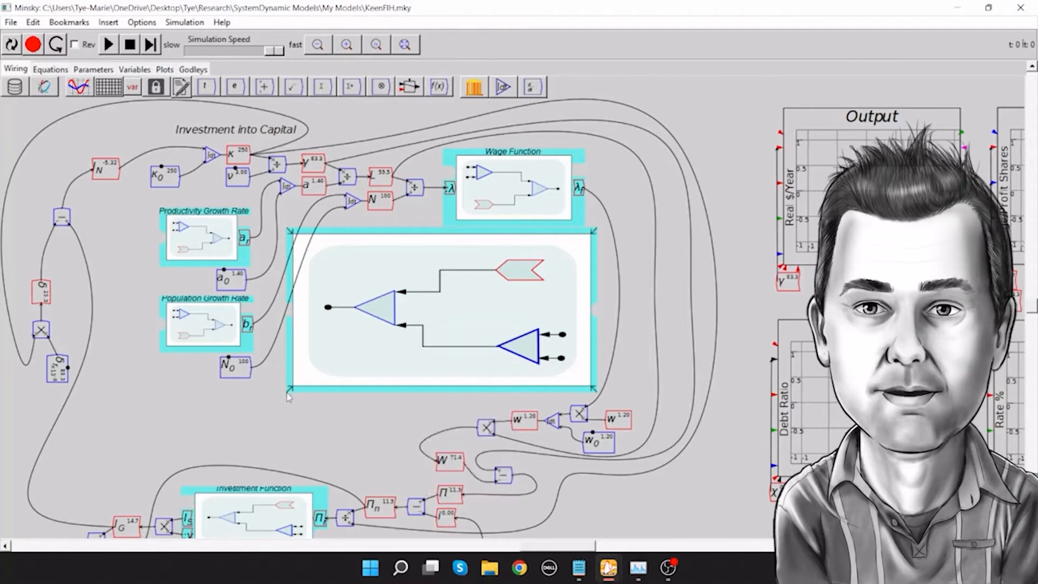
{"action": "left_click_drag", "start_coordinate": [288, 397], "coordinate": [429, 320]}
{"action": "left_click_drag", "start_coordinate": [492, 285], "coordinate": [408, 331]}
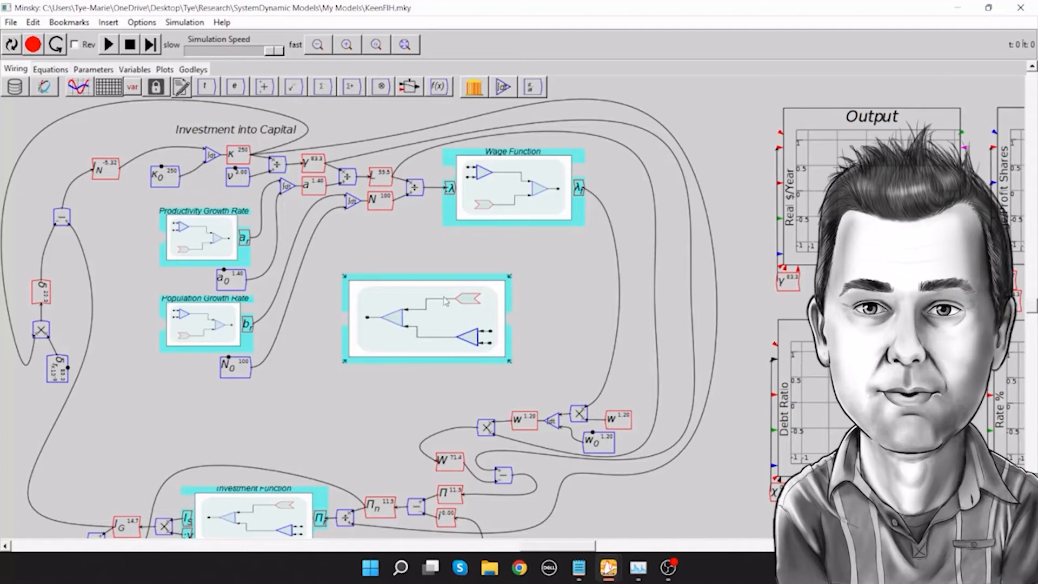
Place G_i on the group's input edge and shift the exponential, multiply, plus and G_f blocks to make room inside the group.
{"action": "scroll", "coordinate": [430, 341], "scroll_direction": "up", "scroll_amount": 10}
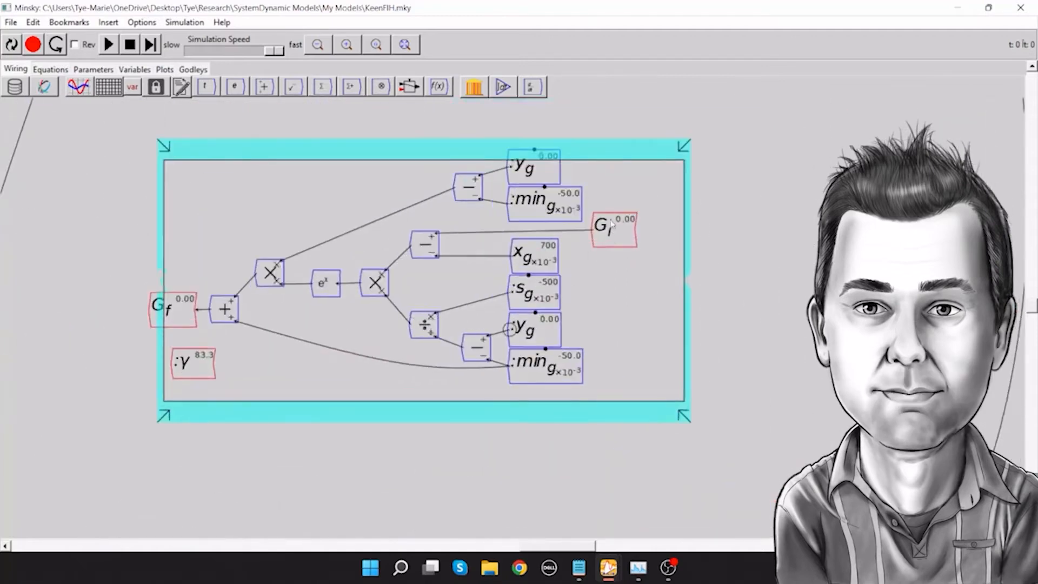
{"action": "left_click_drag", "start_coordinate": [617, 242], "coordinate": [684, 284]}
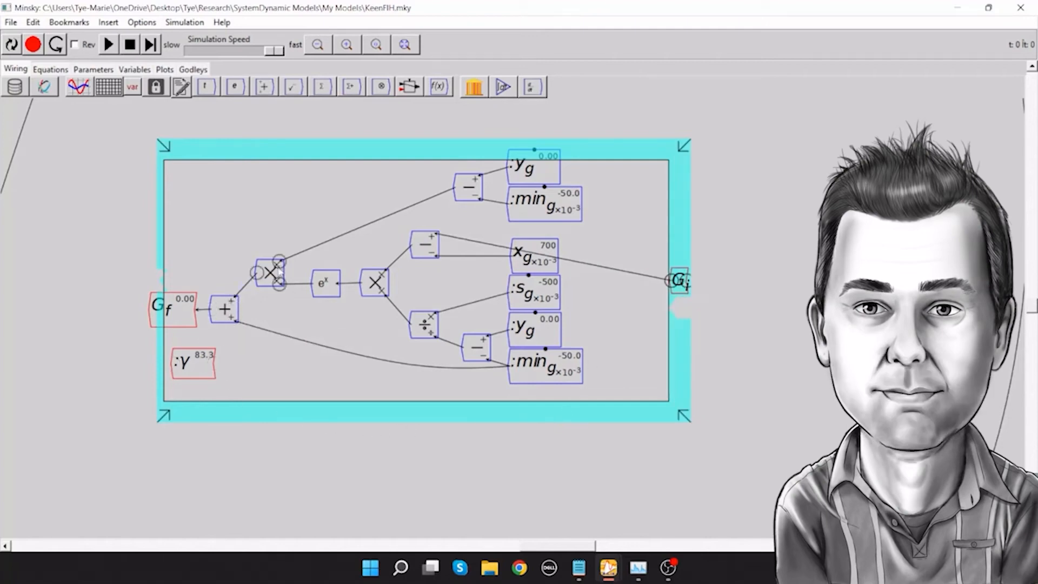
{"action": "left_click_drag", "start_coordinate": [274, 277], "coordinate": [342, 285]}
{"action": "left_click_drag", "start_coordinate": [226, 310], "coordinate": [274, 306]}
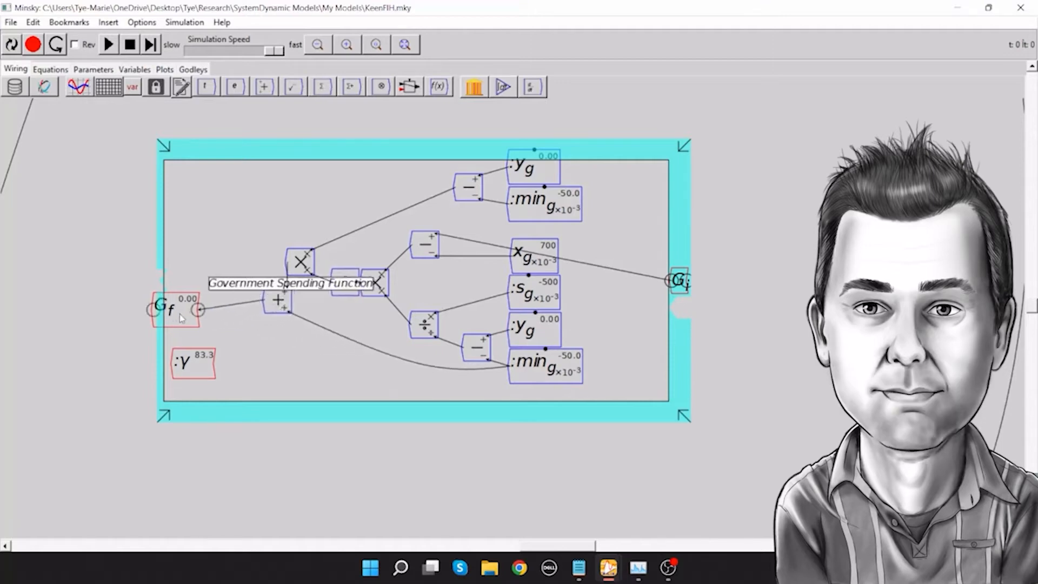
{"action": "left_click_drag", "start_coordinate": [180, 313], "coordinate": [202, 269]}
Replace the wire between the plus block and G_f with a flipped multiply block fed by the plus block and Y.
{"action": "right_click", "coordinate": [241, 289]}
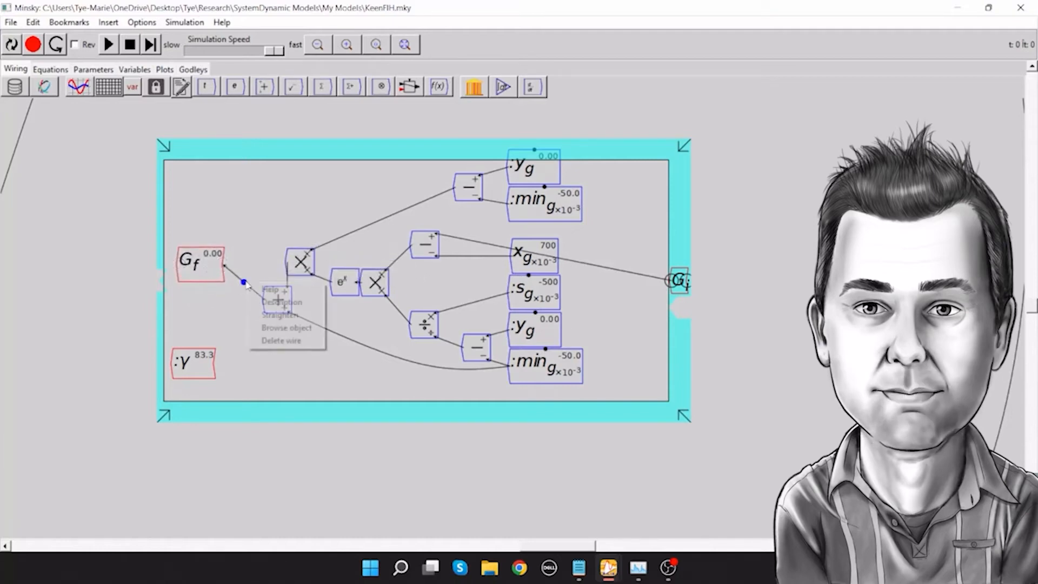
{"action": "left_click", "coordinate": [269, 341]}
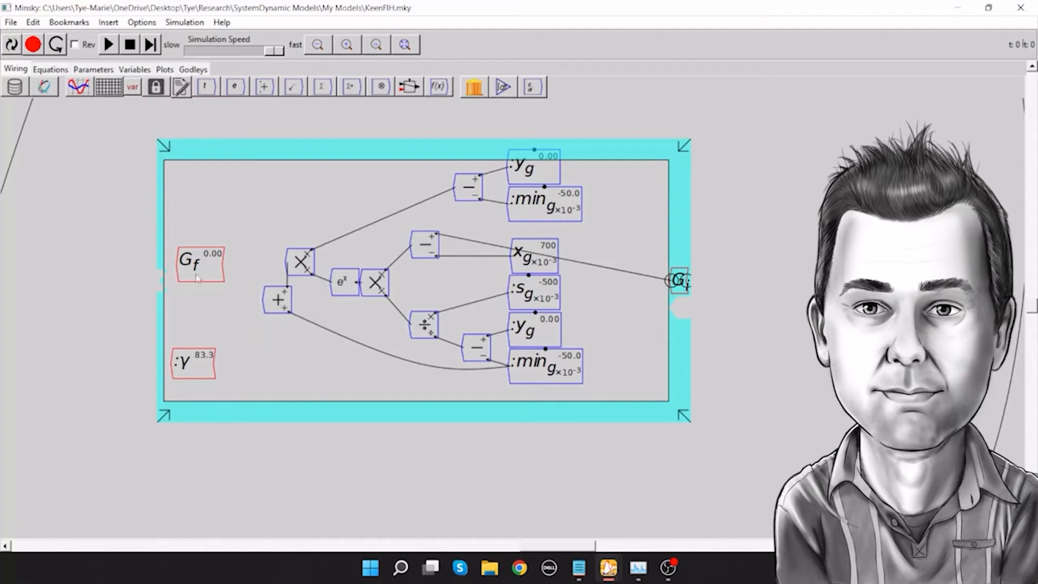
{"action": "key", "text": "asterisk"}
{"action": "right_click", "coordinate": [224, 315]}
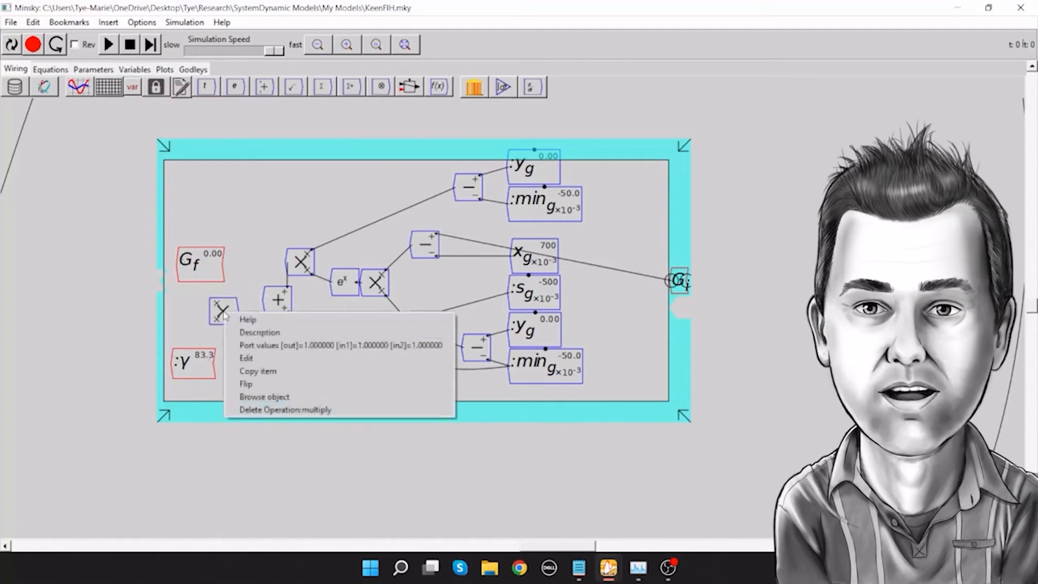
{"action": "left_click", "coordinate": [250, 385]}
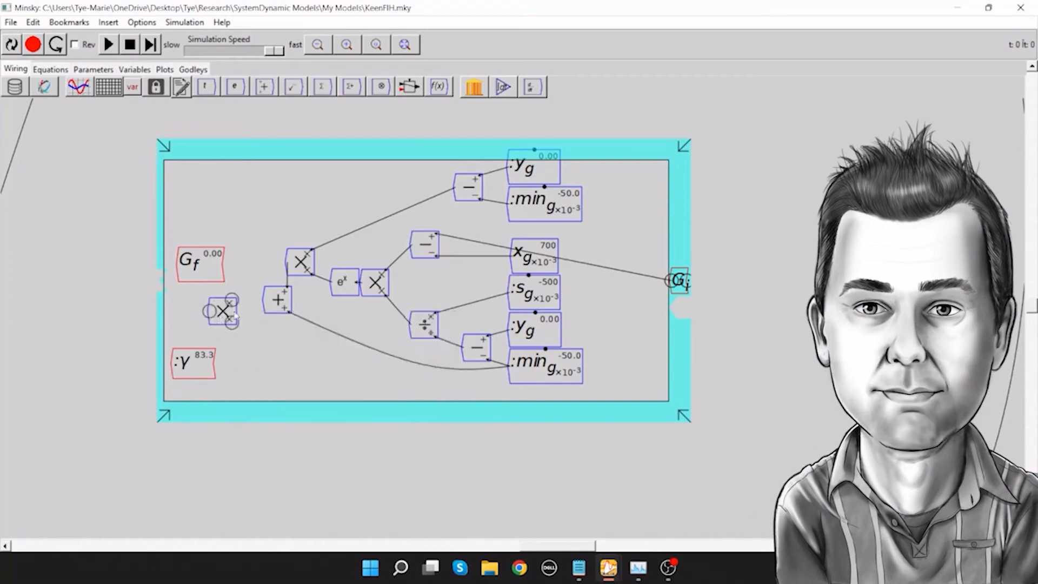
{"action": "left_click_drag", "start_coordinate": [266, 301], "coordinate": [224, 311]}
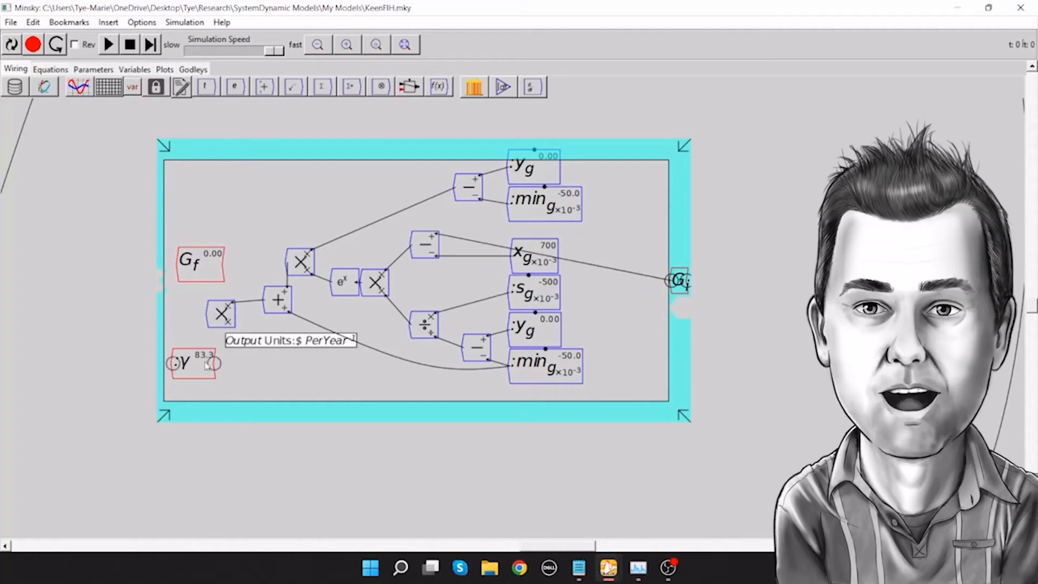
{"action": "left_click_drag", "start_coordinate": [204, 373], "coordinate": [223, 328]}
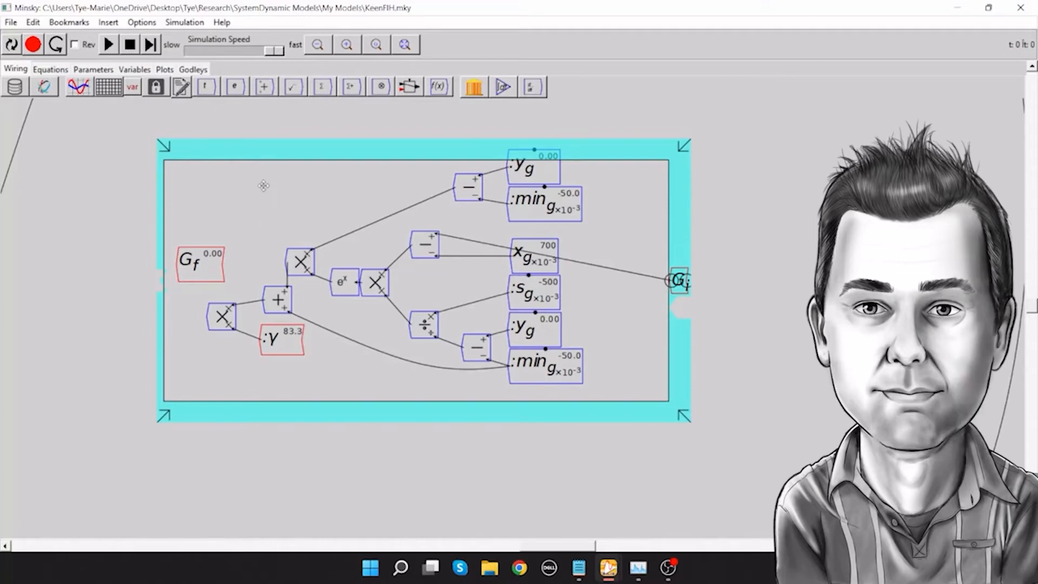
Create a variable named GOV SPENDING as a parameter with an initial value of 0.
{"action": "type", "text": "G"}
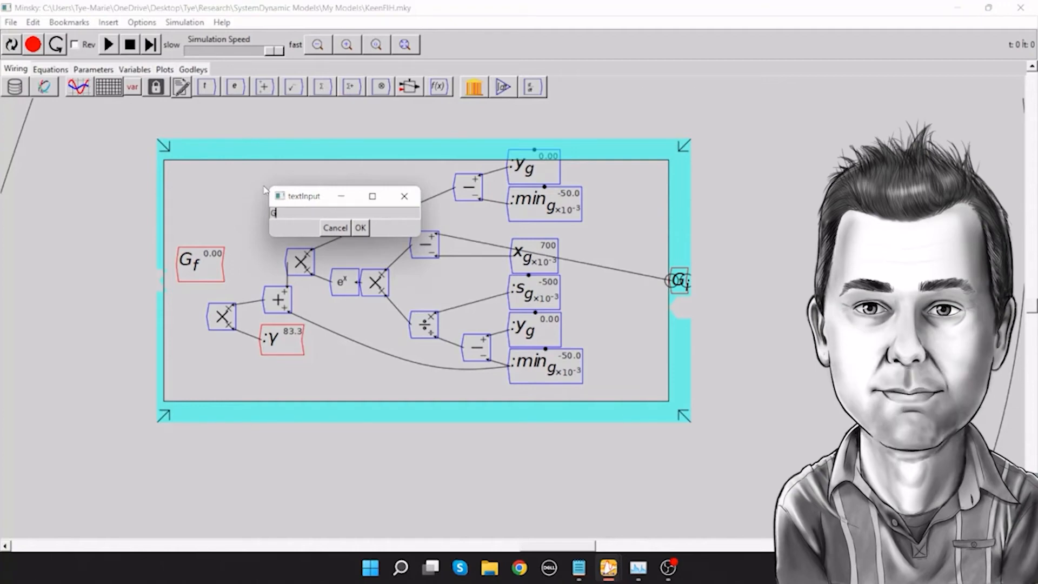
{"action": "type", "text": "ov OV SPENDING"}
{"action": "left_click", "coordinate": [368, 231]}
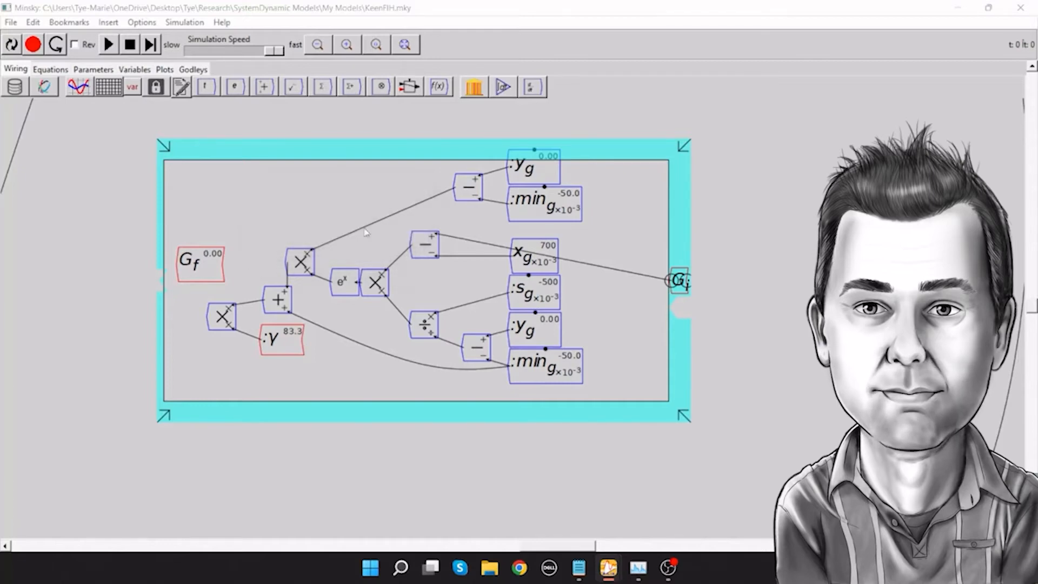
{"action": "left_click", "coordinate": [182, 70]}
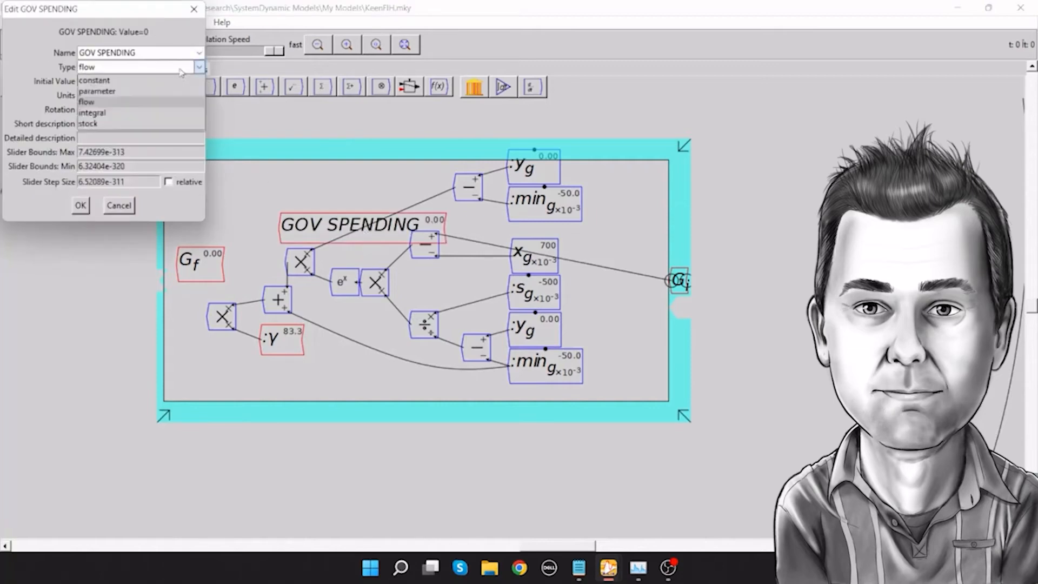
{"action": "left_click", "coordinate": [116, 84]}
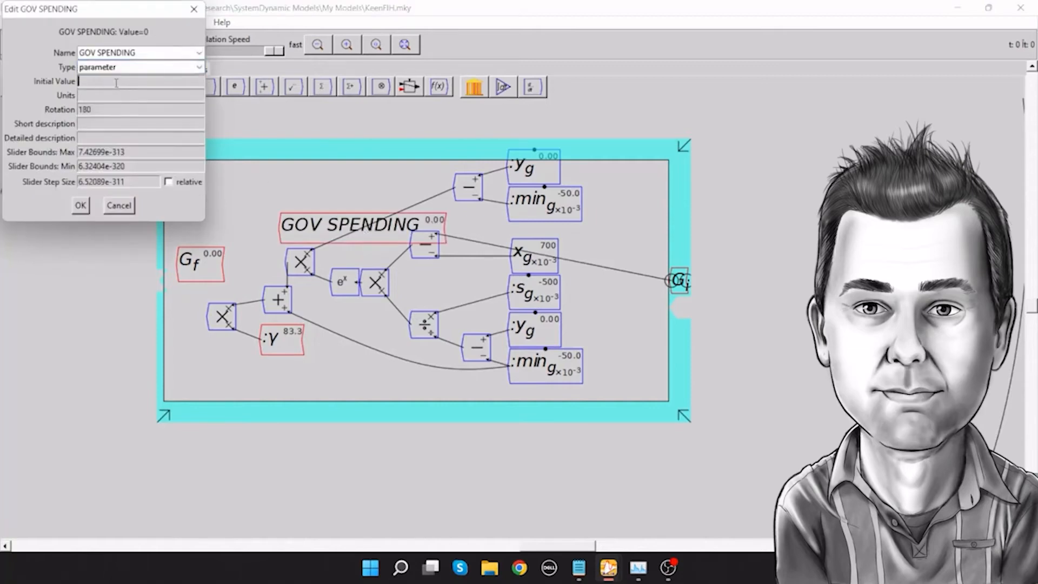
{"action": "left_click", "coordinate": [116, 83]}
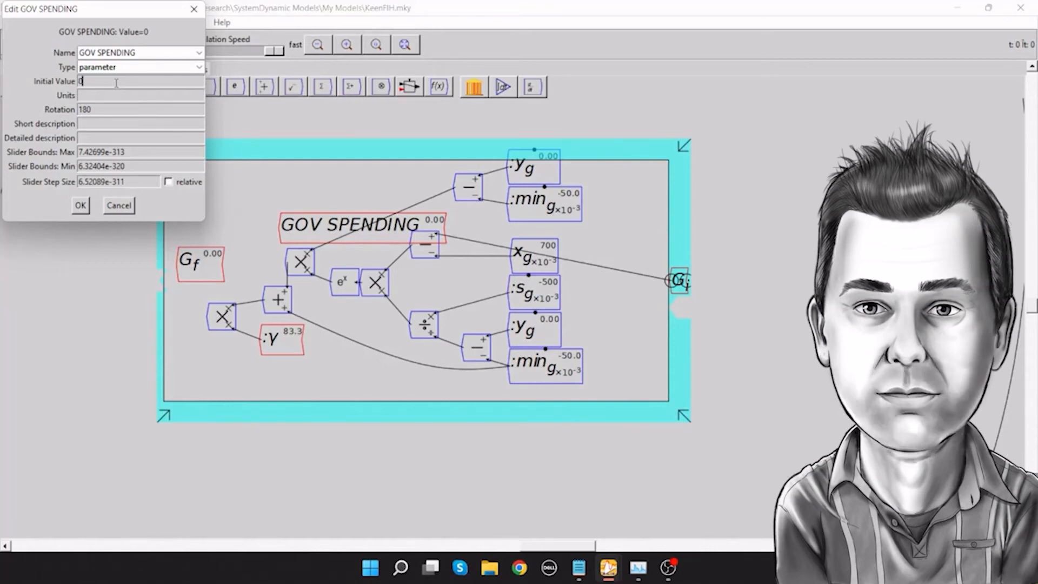
Set the GOV SPENDING slider bounds to maximum 1 and minimum 0 with step size 0, and accept the parameter.
{"action": "key", "text": "Tab"}
{"action": "key", "text": "Tab"}
{"action": "key", "text": "Tab"}
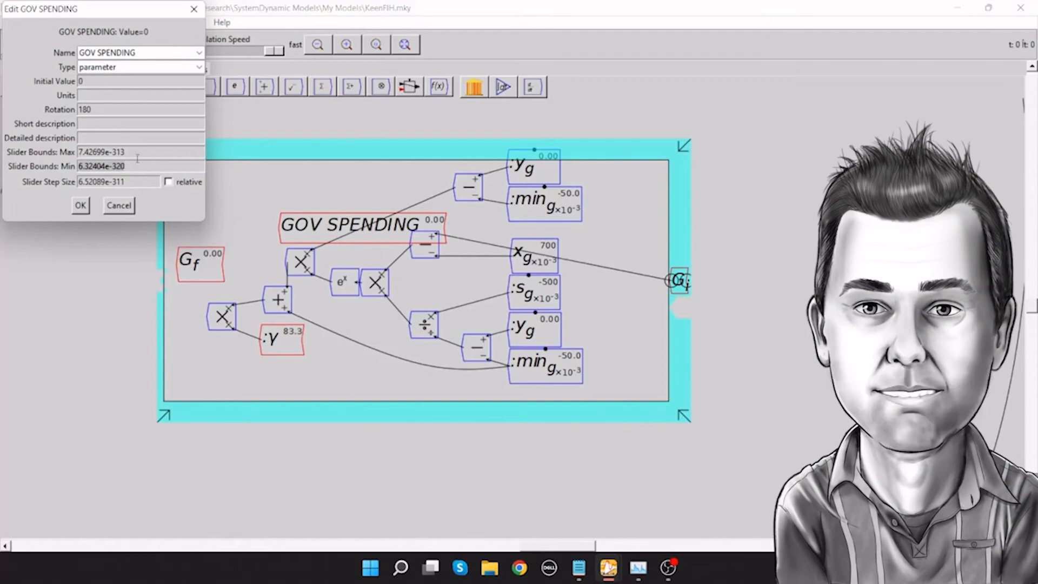
{"action": "key", "text": "shift+Tab"}
{"action": "type", "text": "1"}
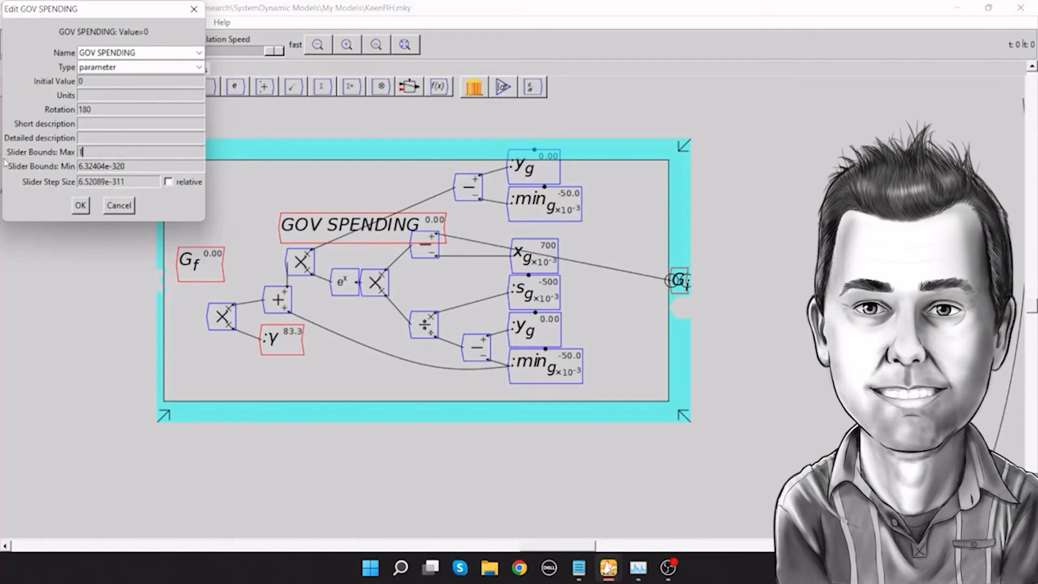
{"action": "triple_click", "coordinate": [128, 169]}
{"action": "type", "text": "0"}
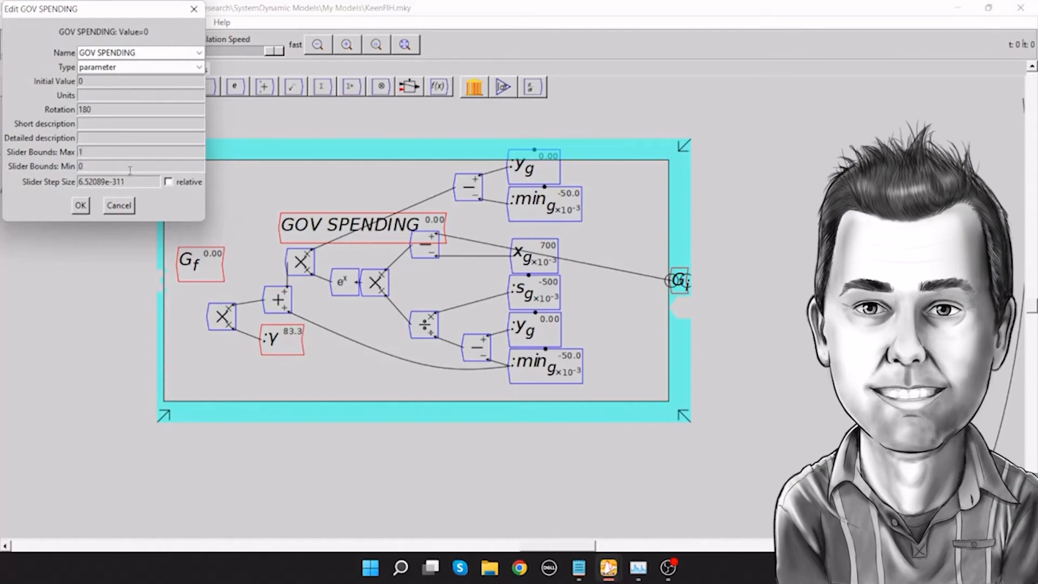
{"action": "key", "text": "Tab"}
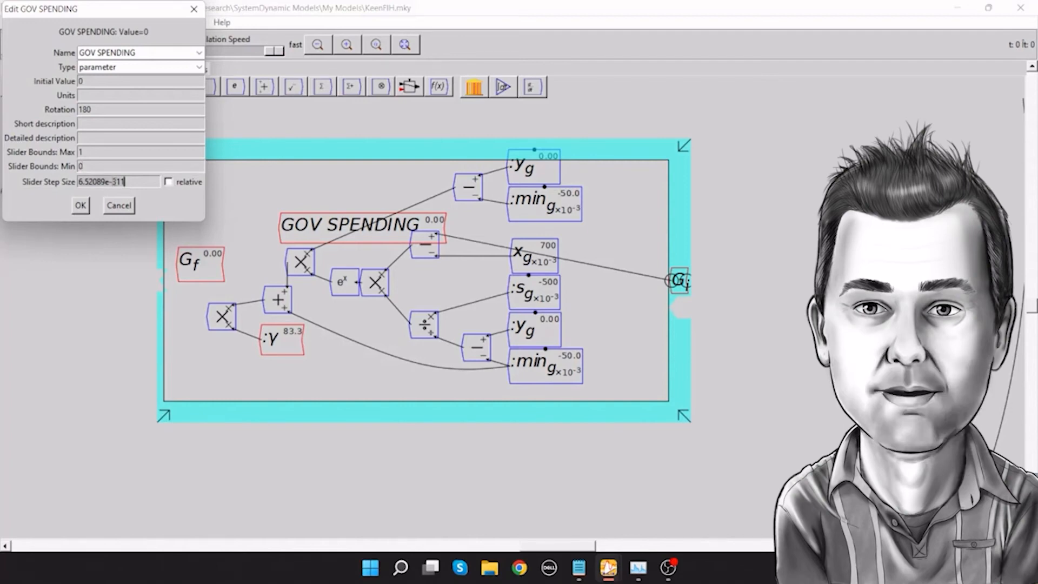
{"action": "type", "text": "0"}
{"action": "left_click", "coordinate": [80, 206]}
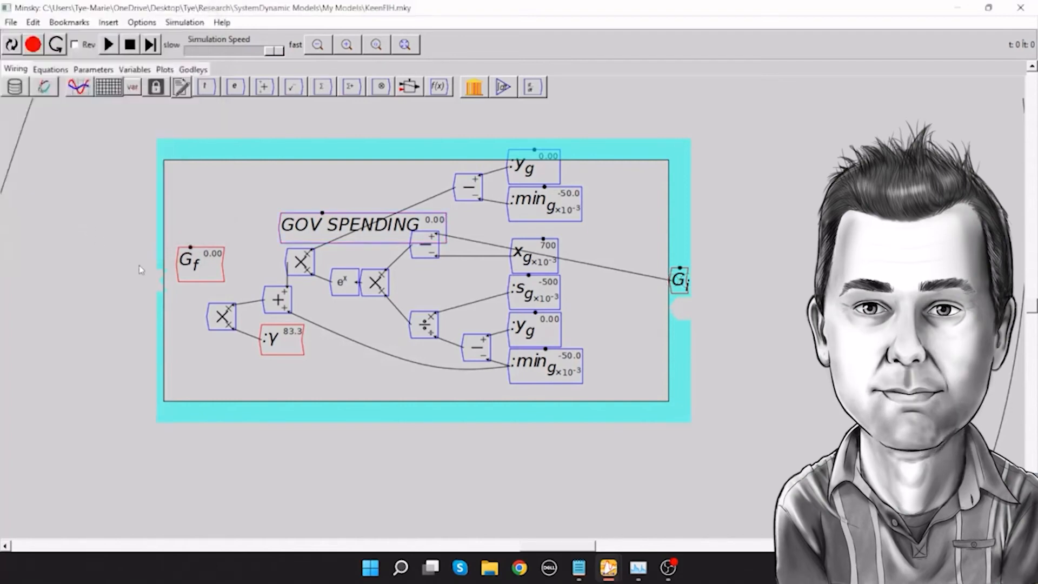
Place GOV SPENDING near the group's upper edge and wire it to the control port of a new flipped switch above G_f.
{"action": "left_click_drag", "start_coordinate": [351, 225], "coordinate": [313, 188]}
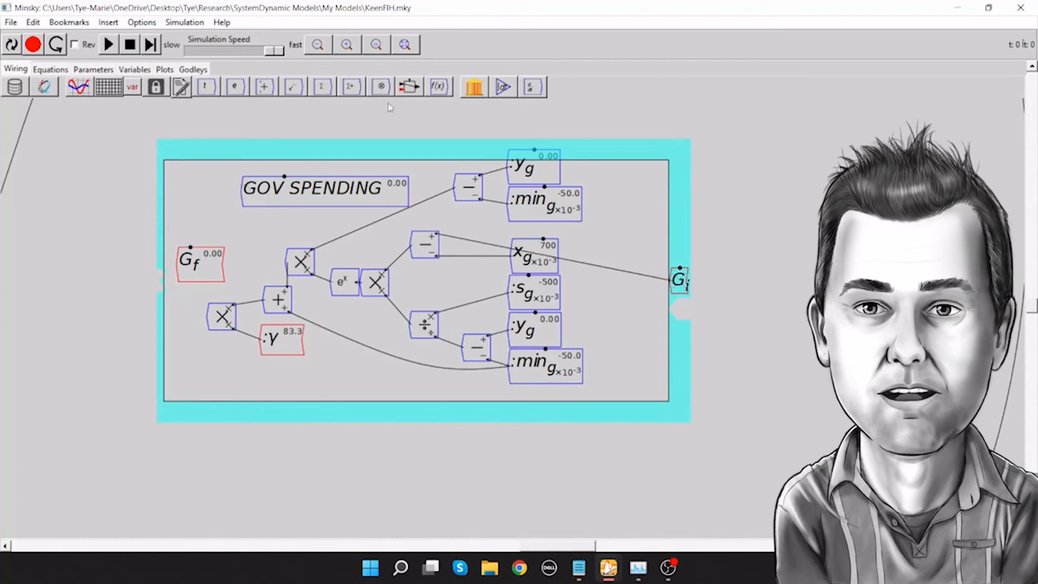
{"action": "left_click", "coordinate": [409, 91]}
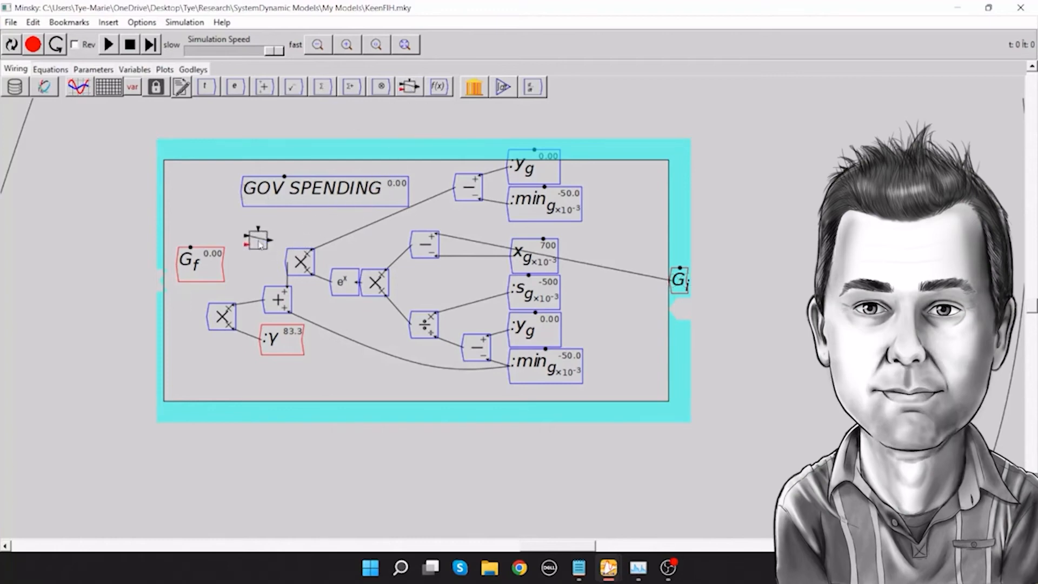
{"action": "right_click", "coordinate": [258, 250]}
{"action": "left_click", "coordinate": [281, 300]}
{"action": "left_click_drag", "start_coordinate": [257, 239], "coordinate": [200, 223]}
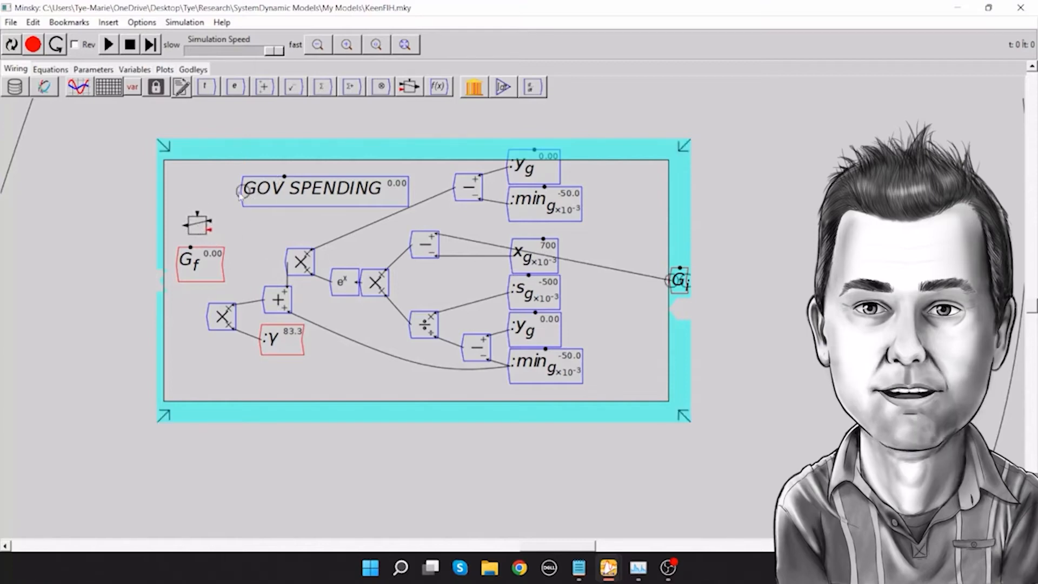
{"action": "mouse_move", "coordinate": [232, 196]}
{"action": "left_mouse_down"}
{"action": "mouse_move", "coordinate": [199, 219]}
{"action": "mouse_move", "coordinate": [195, 235]}
{"action": "mouse_move", "coordinate": [250, 236]}
{"action": "mouse_move", "coordinate": [216, 234]}
{"action": "left_mouse_up"}
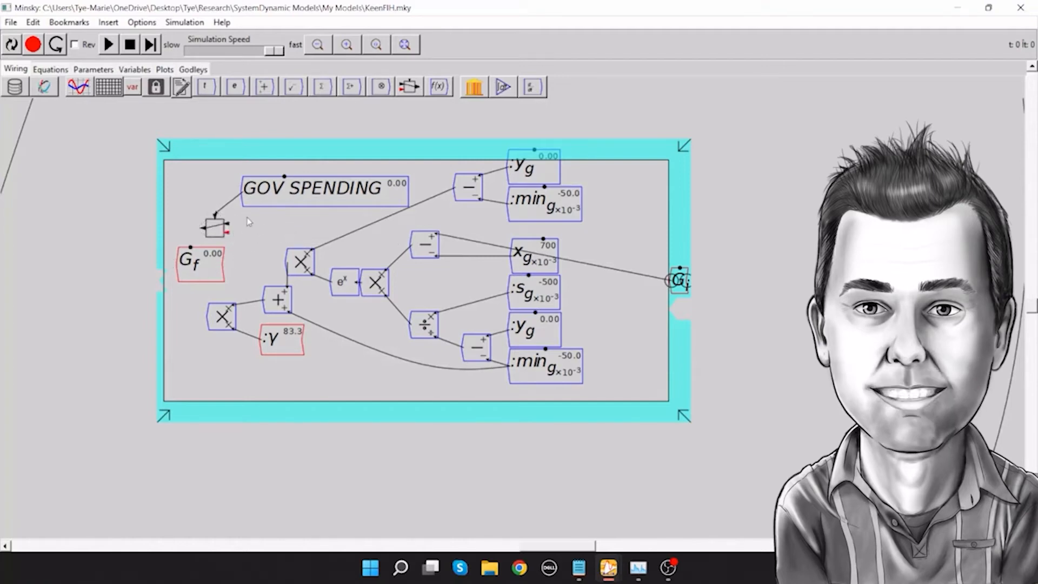
Create a constant of 0 and place it beside the switch, just below GOV SPENDING.
{"action": "type", "text": "0"}
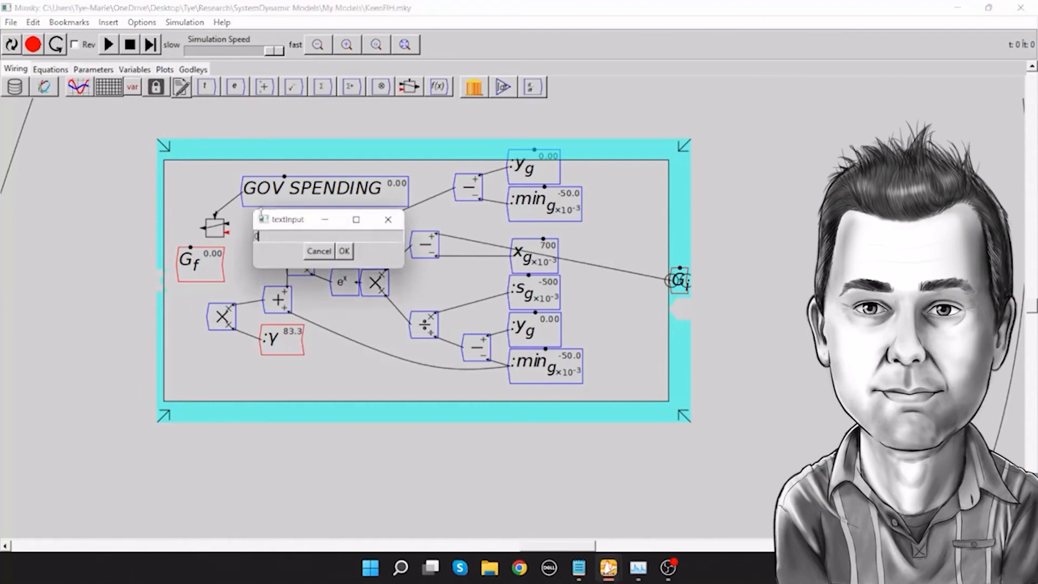
{"action": "left_click", "coordinate": [344, 259]}
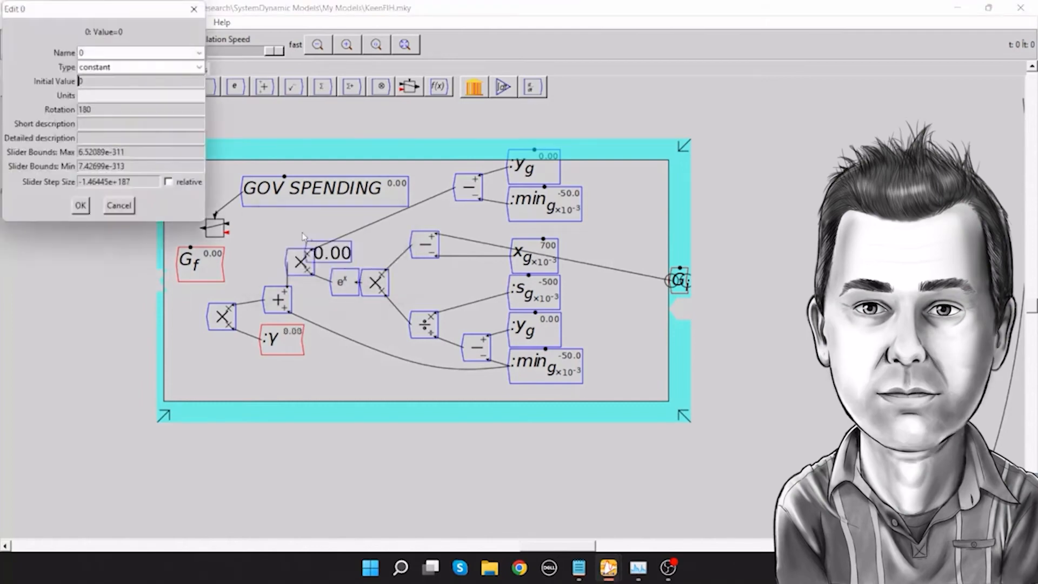
{"action": "left_click", "coordinate": [80, 204]}
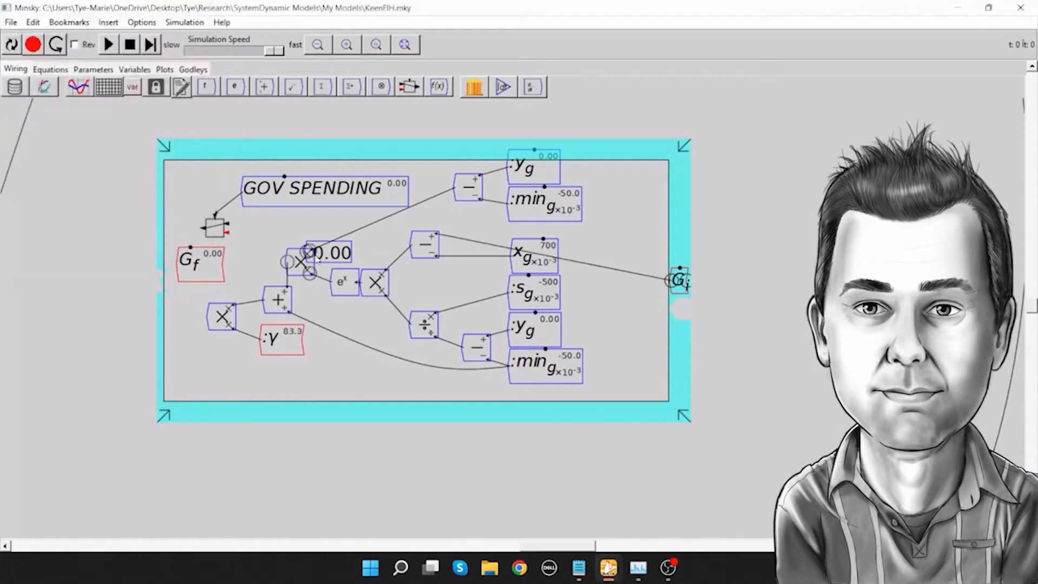
{"action": "left_click_drag", "start_coordinate": [313, 252], "coordinate": [254, 217]}
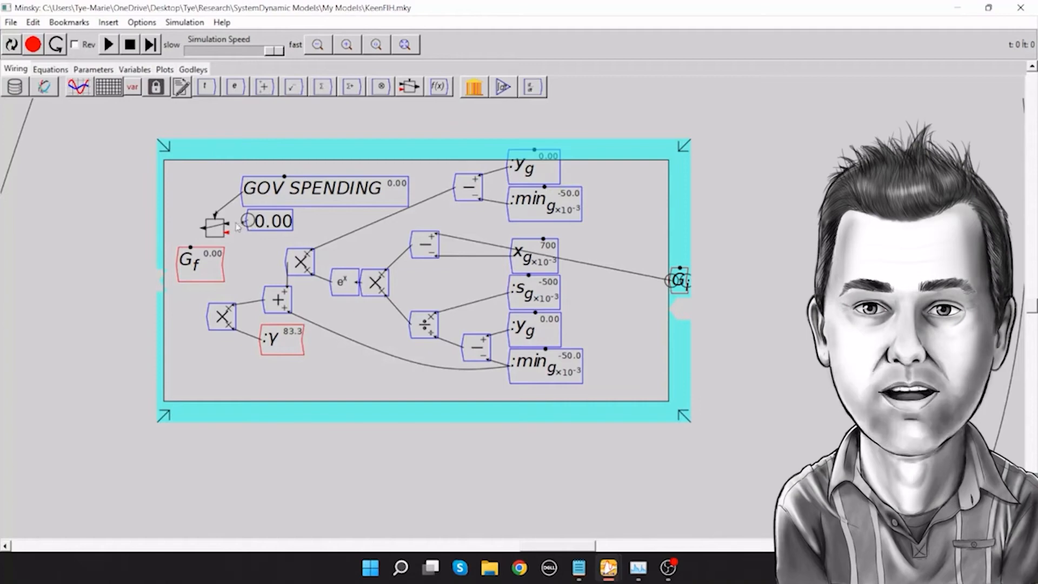
Wire the 0 constant and the final multiply block into the switch, wire the switch to G_f, and place G_f on the group's output edge.
{"action": "left_click_drag", "start_coordinate": [236, 224], "coordinate": [225, 223]}
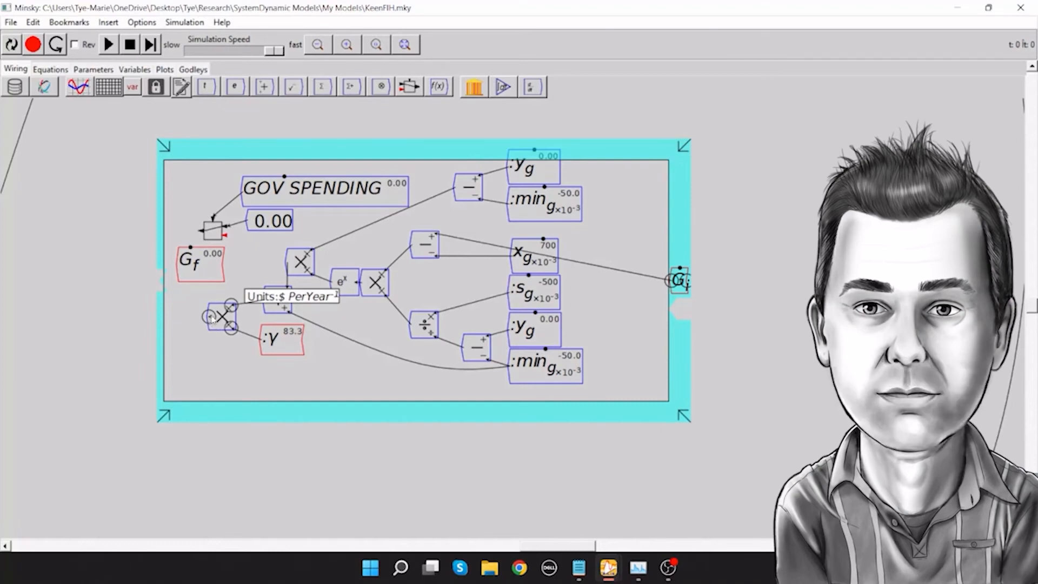
{"action": "left_click_drag", "start_coordinate": [212, 319], "coordinate": [227, 237]}
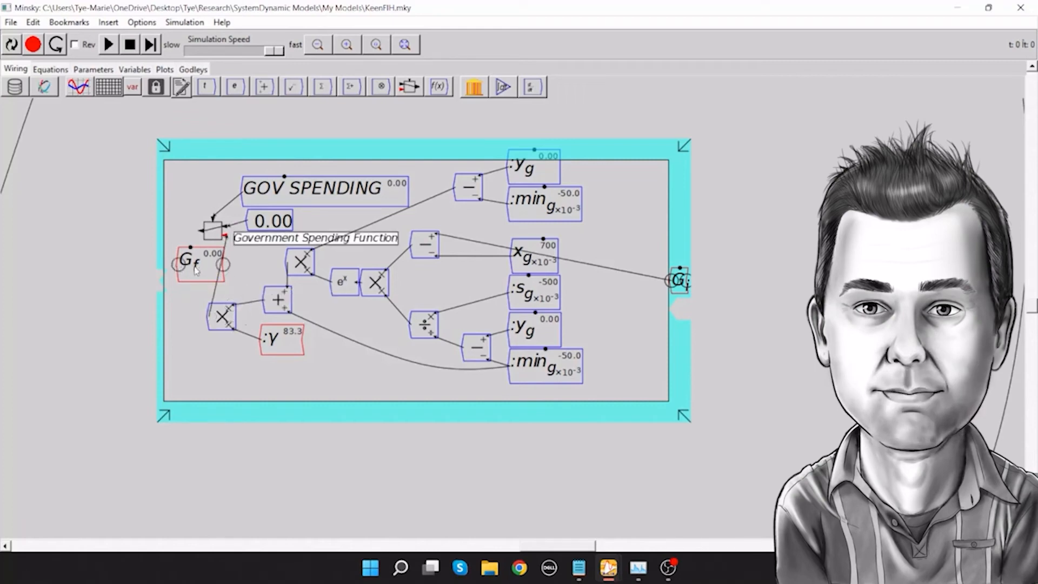
{"action": "left_click_drag", "start_coordinate": [196, 271], "coordinate": [182, 271]}
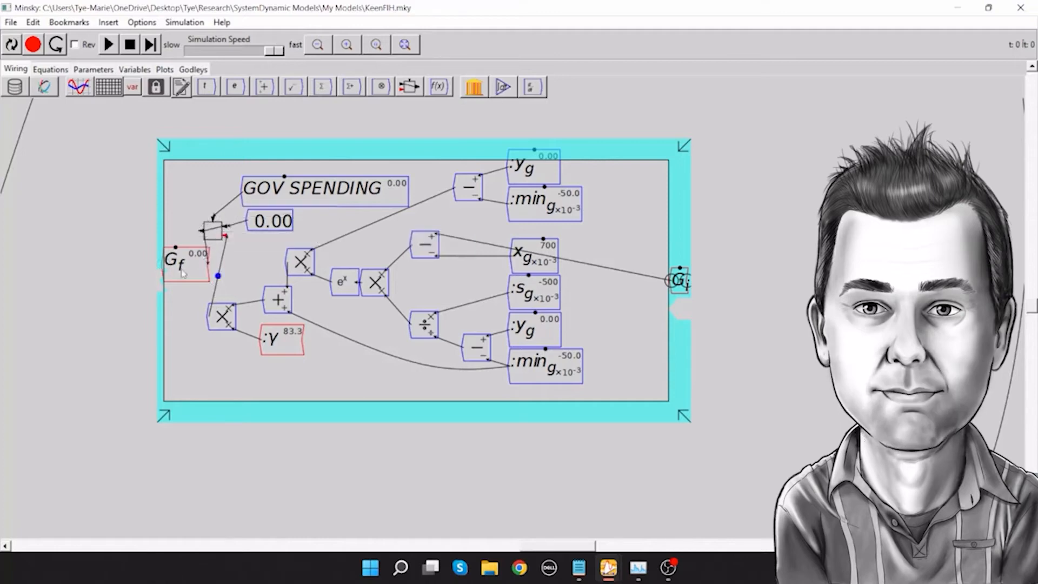
{"action": "left_click_drag", "start_coordinate": [185, 269], "coordinate": [158, 272]}
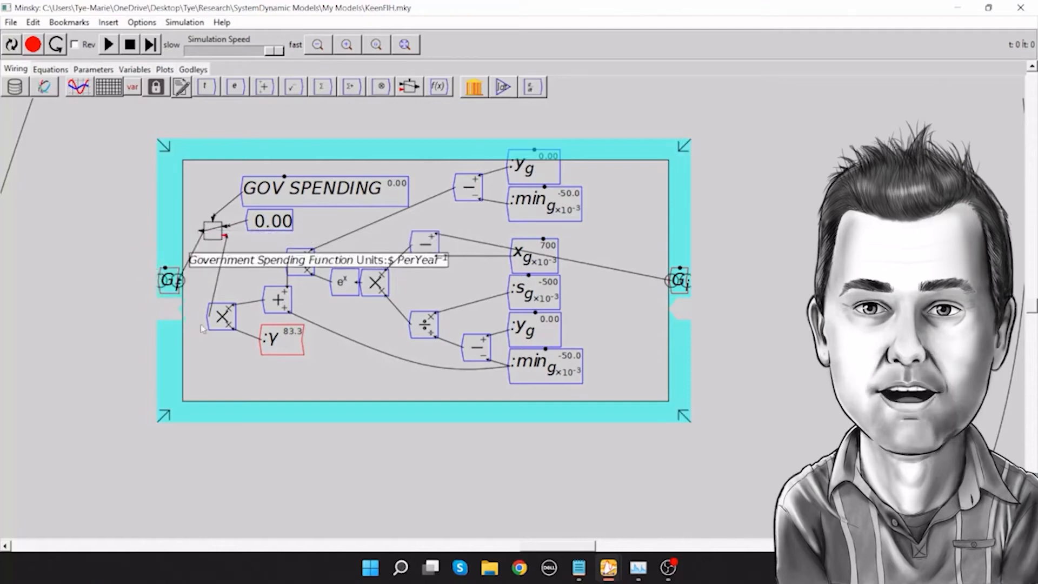
Tidy the group by shifting the final multiply block closer to γ and lowering the uppermost min_g and y_g slightly.
{"action": "left_click_drag", "start_coordinate": [232, 332], "coordinate": [239, 333]}
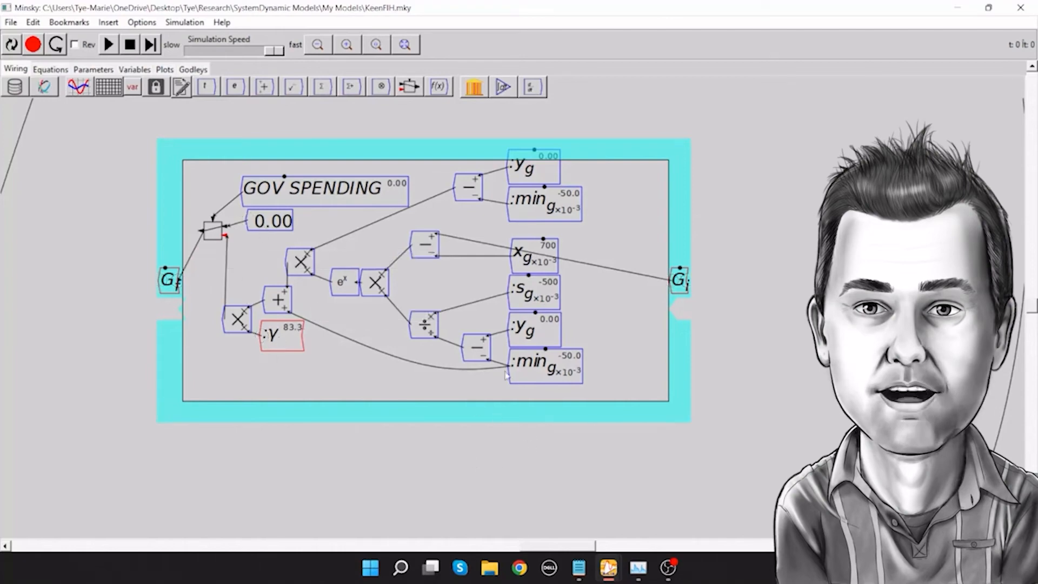
{"action": "left_click_drag", "start_coordinate": [546, 209], "coordinate": [548, 217]}
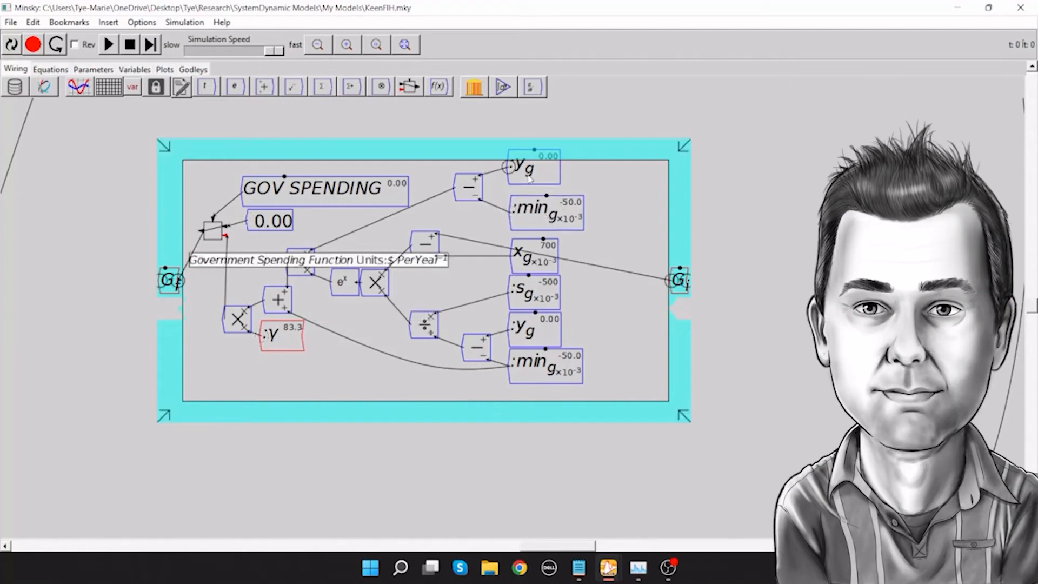
{"action": "left_click_drag", "start_coordinate": [528, 174], "coordinate": [529, 185]}
Move the Government Spending Function group near L and N, and wire the divide block feeding λ to the group's G_i input.
{"action": "scroll", "coordinate": [610, 236], "scroll_direction": "down", "scroll_amount": 3}
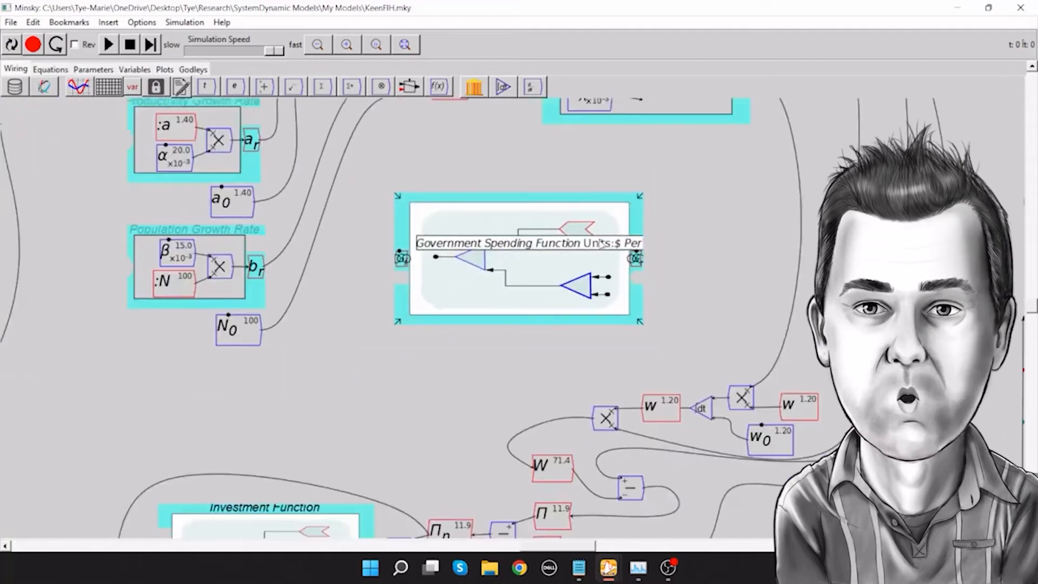
{"action": "scroll", "coordinate": [600, 245], "scroll_direction": "down", "scroll_amount": 2}
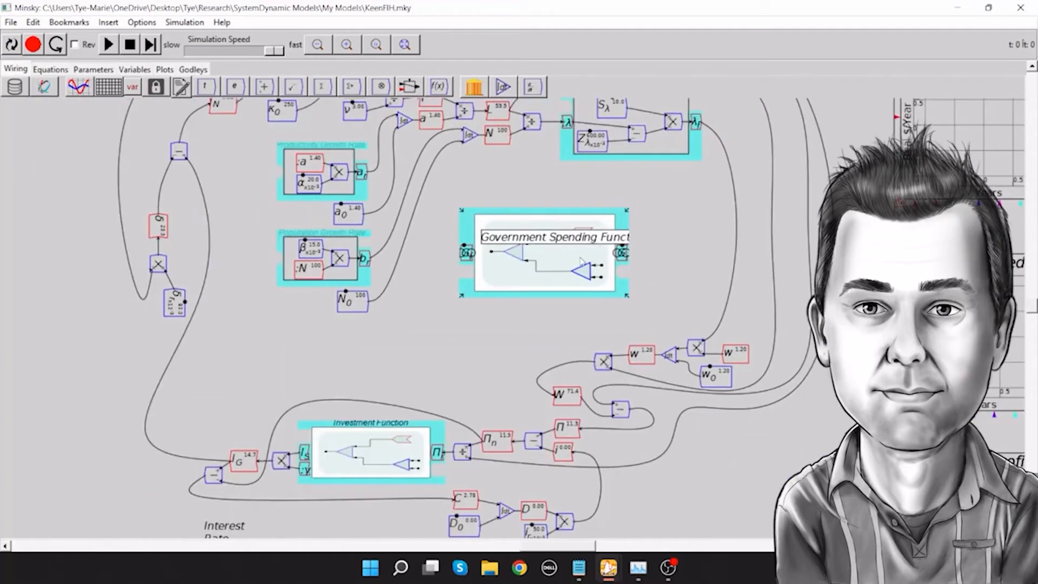
{"action": "left_click_drag", "start_coordinate": [581, 260], "coordinate": [502, 201]}
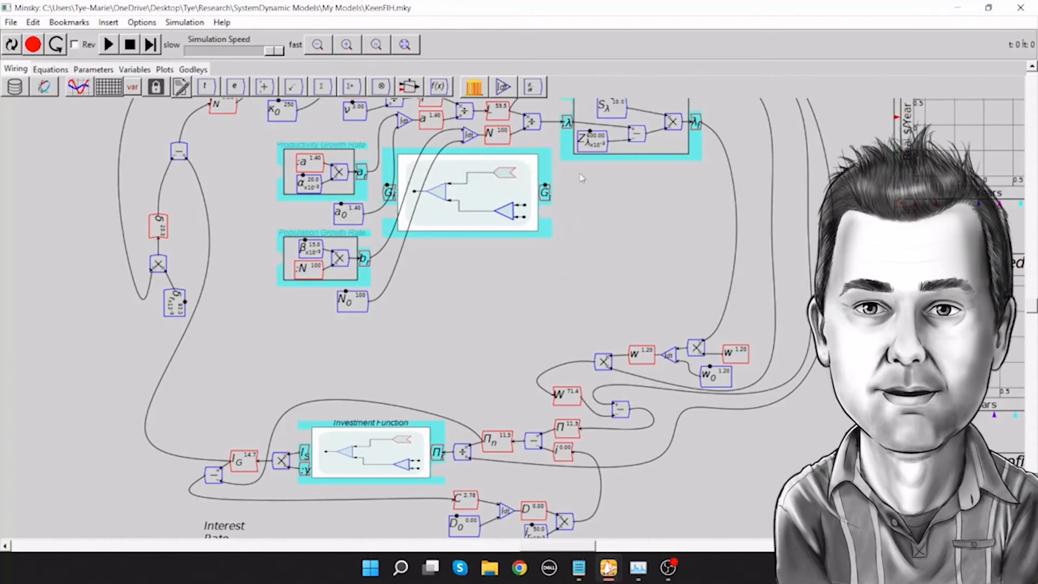
{"action": "scroll", "coordinate": [586, 212], "scroll_direction": "up", "scroll_amount": 5}
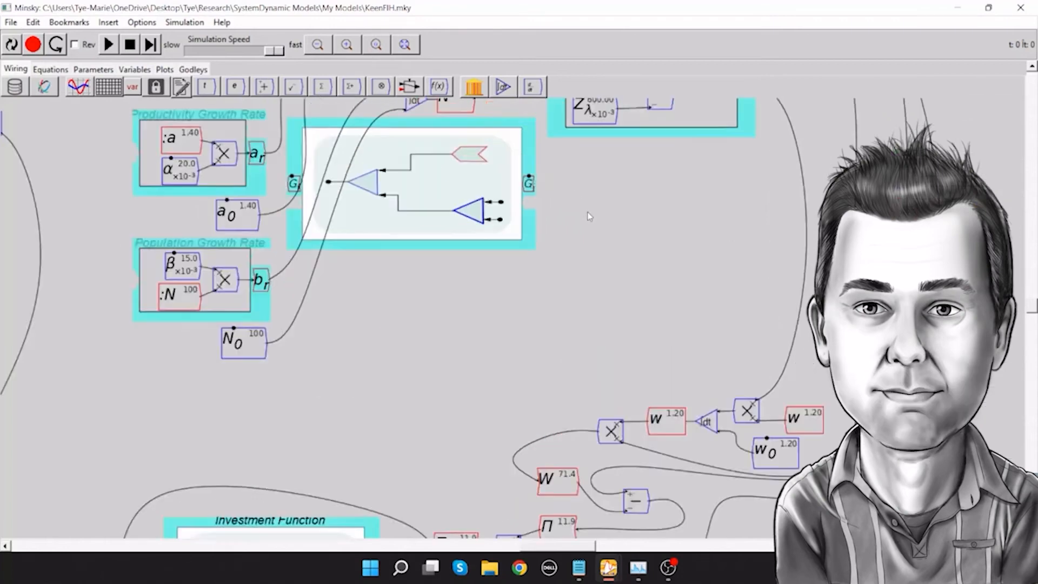
{"action": "left_click", "coordinate": [1032, 68]}
{"action": "left_click", "coordinate": [1032, 68]}
{"action": "left_click", "coordinate": [1032, 67]}
{"action": "left_click", "coordinate": [1033, 68]}
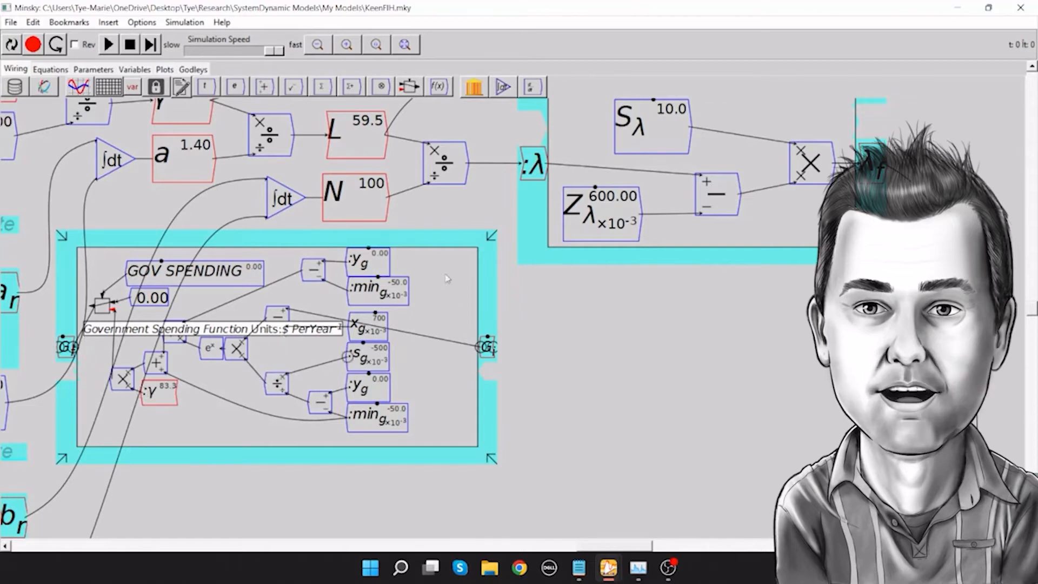
{"action": "left_click_drag", "start_coordinate": [467, 163], "coordinate": [497, 357]}
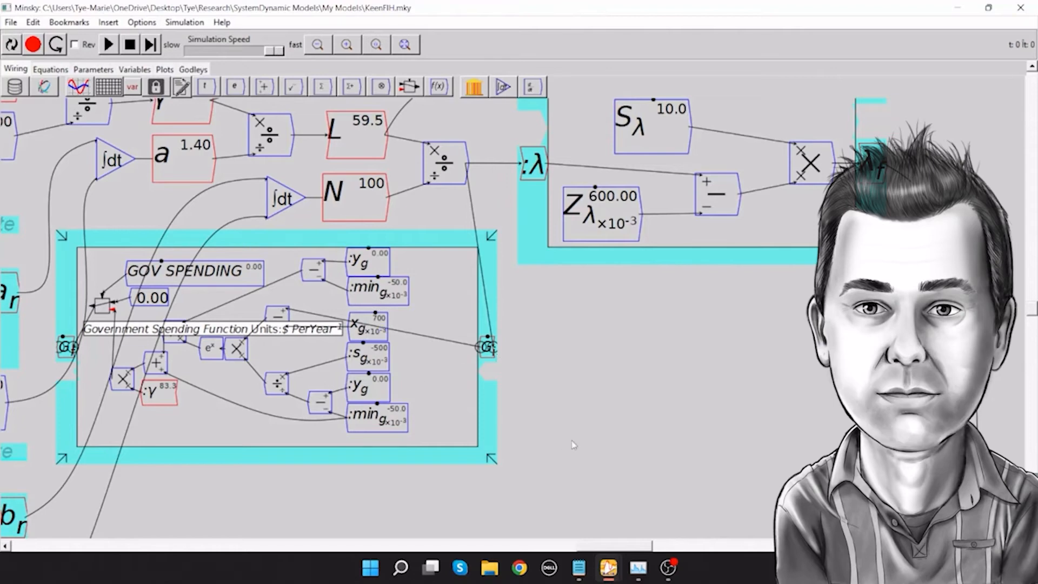
Move the Government Spending Function group into the open space between the Wage Function and Investment Function groups.
{"action": "scroll", "coordinate": [495, 358], "scroll_direction": "down", "scroll_amount": 5}
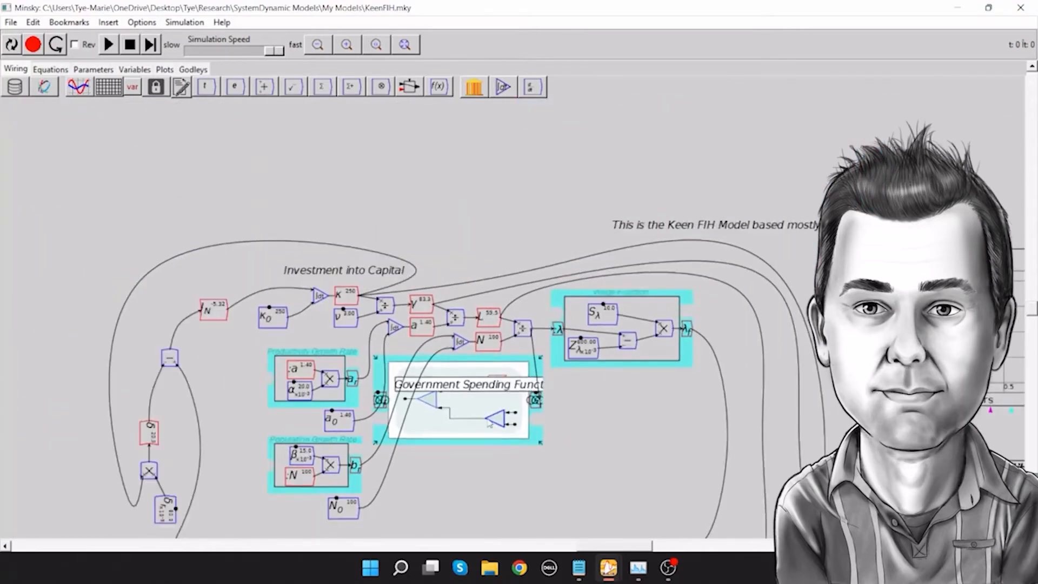
{"action": "left_click_drag", "start_coordinate": [492, 432], "coordinate": [554, 483]}
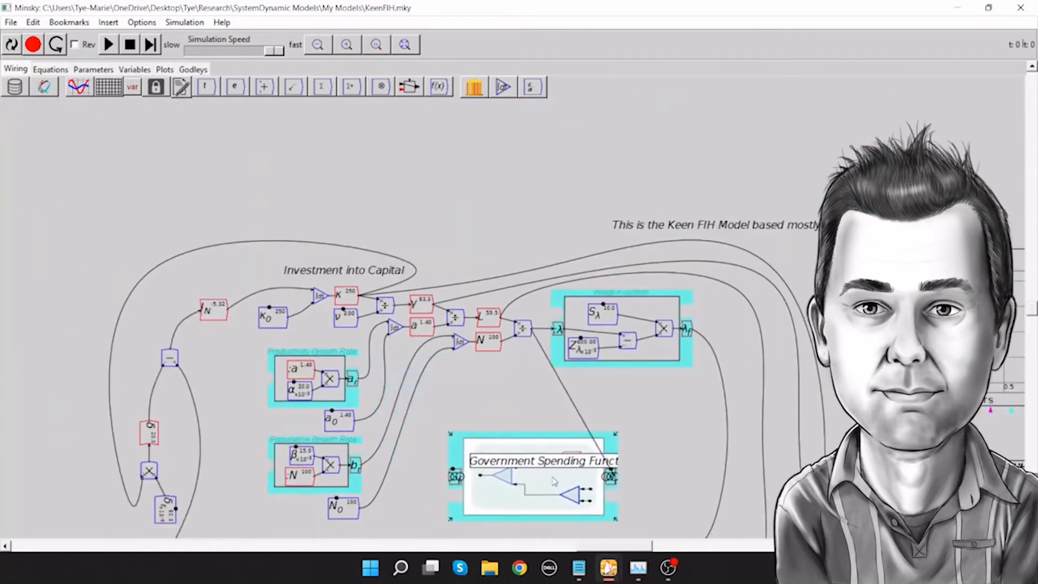
{"action": "left_click", "coordinate": [1032, 534]}
{"action": "left_click", "coordinate": [1032, 534]}
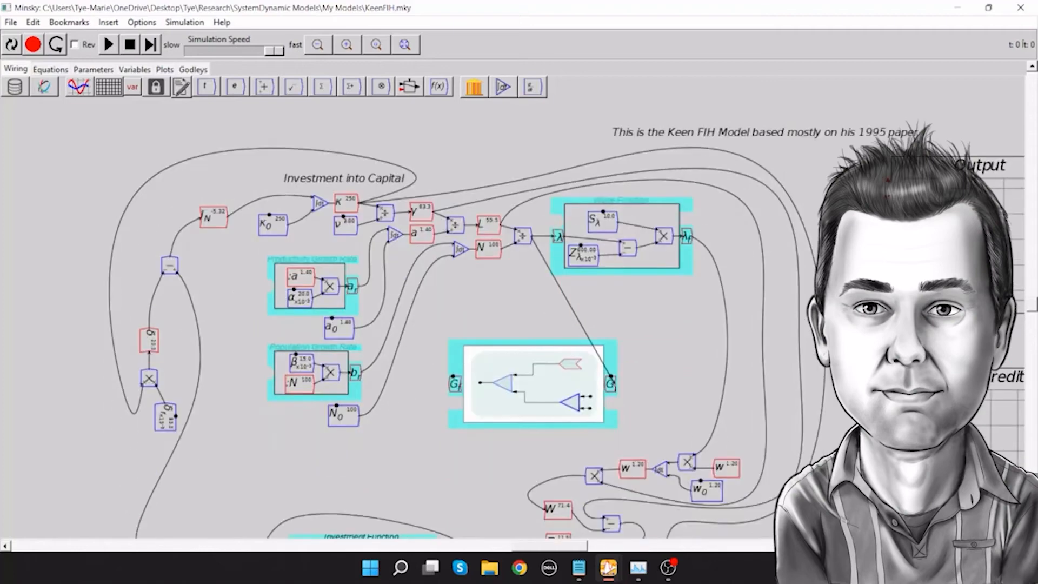
{"action": "left_click", "coordinate": [1033, 533]}
{"action": "left_click_drag", "start_coordinate": [541, 350], "coordinate": [535, 347]}
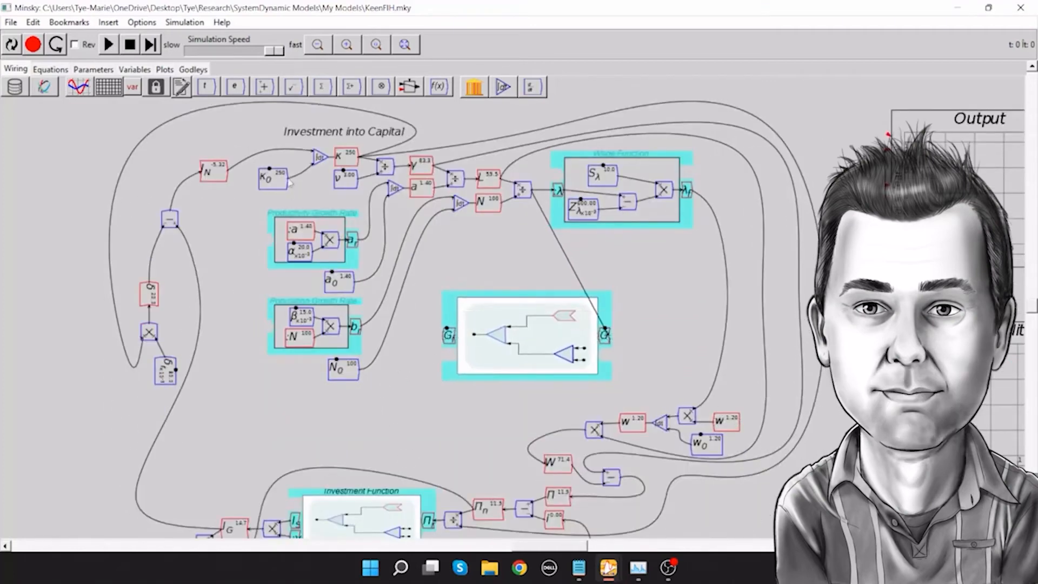
Insert an integral block beneath the Government Spending Function group and flip it to face the opposite direction.
{"action": "left_click", "coordinate": [502, 86]}
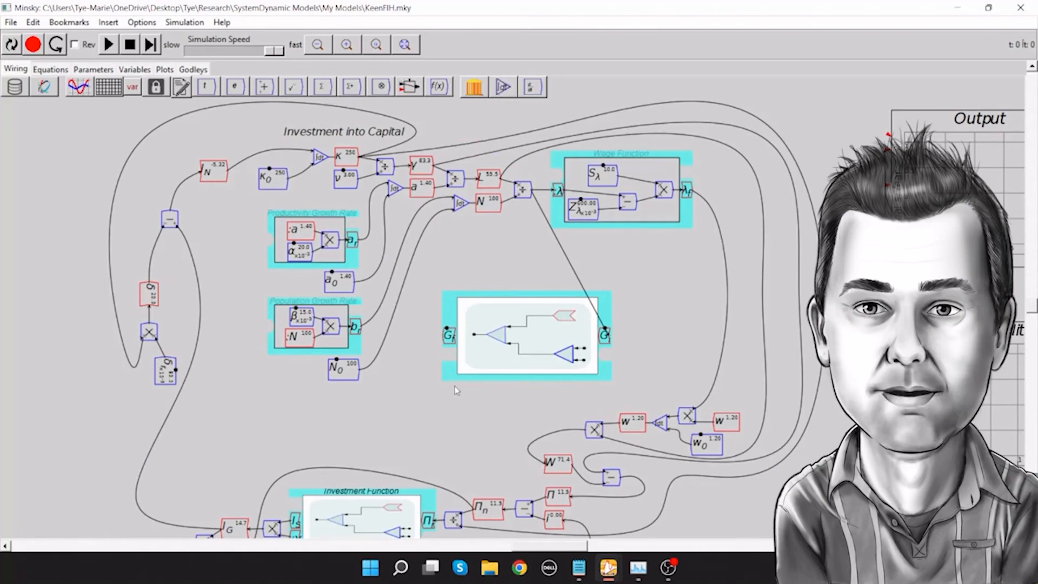
{"action": "right_click", "coordinate": [431, 418]}
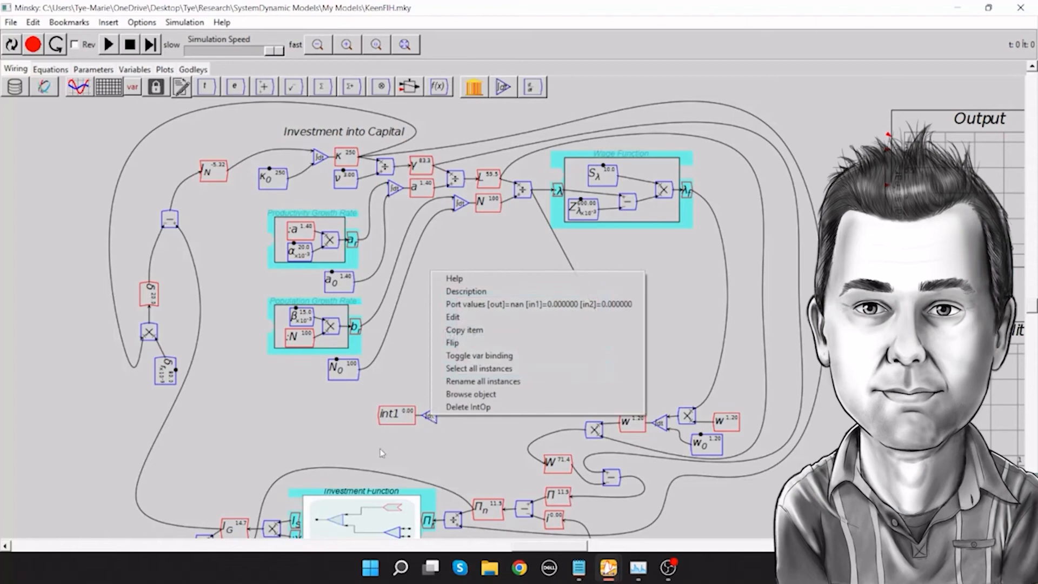
{"action": "left_click", "coordinate": [417, 421]}
{"action": "right_click", "coordinate": [417, 423]}
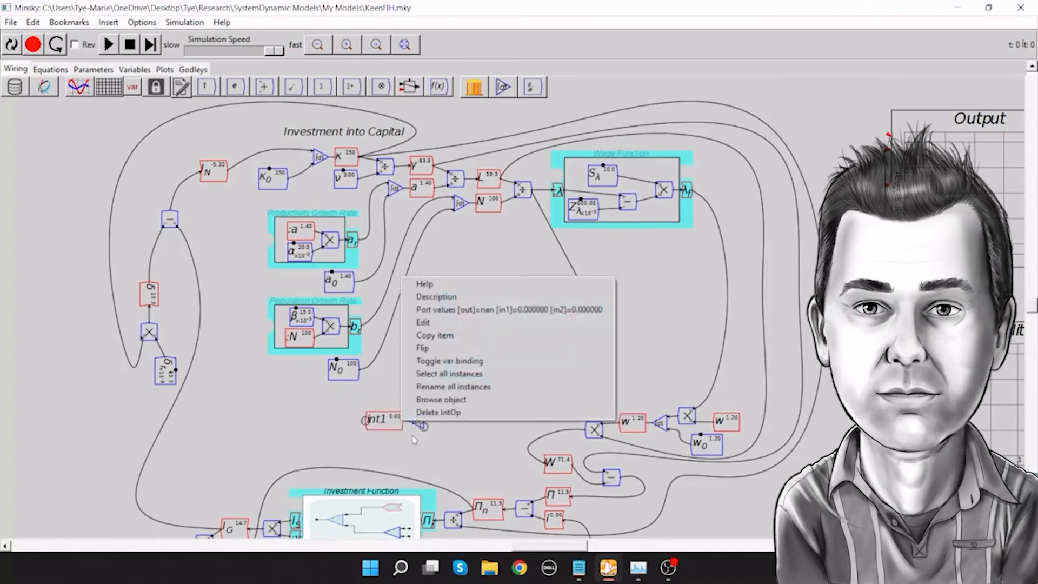
{"action": "left_click", "coordinate": [434, 349]}
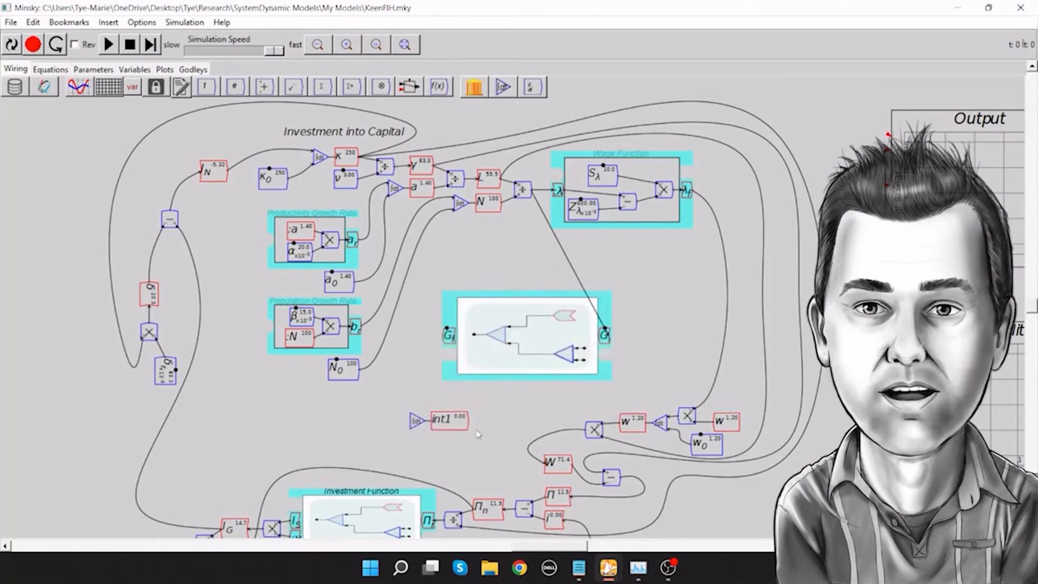
{"action": "left_click_drag", "start_coordinate": [441, 436], "coordinate": [438, 426]}
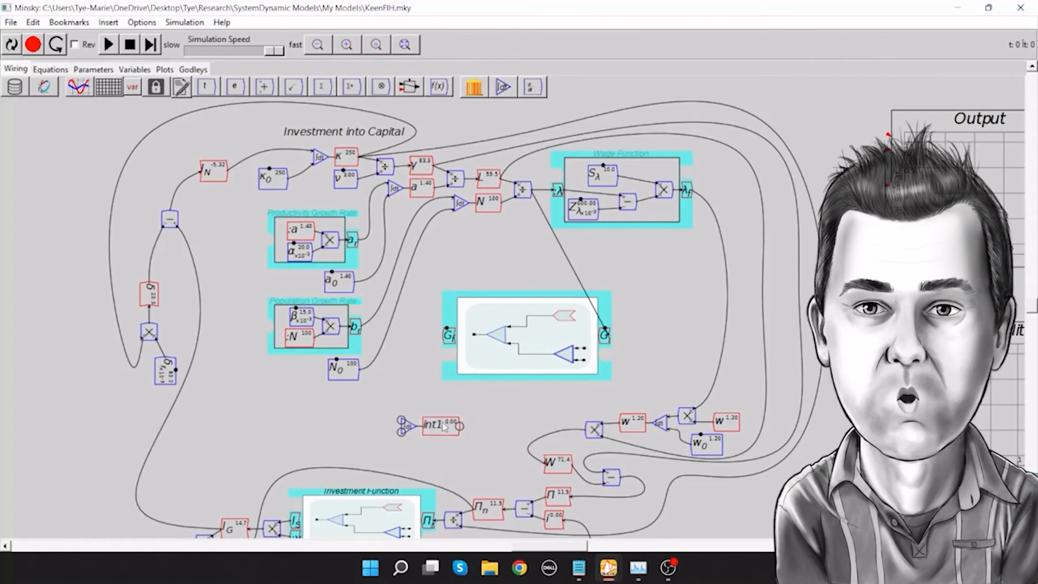
Rename the new integral as G_S and reopen its settings.
{"action": "double_click", "coordinate": [443, 427]}
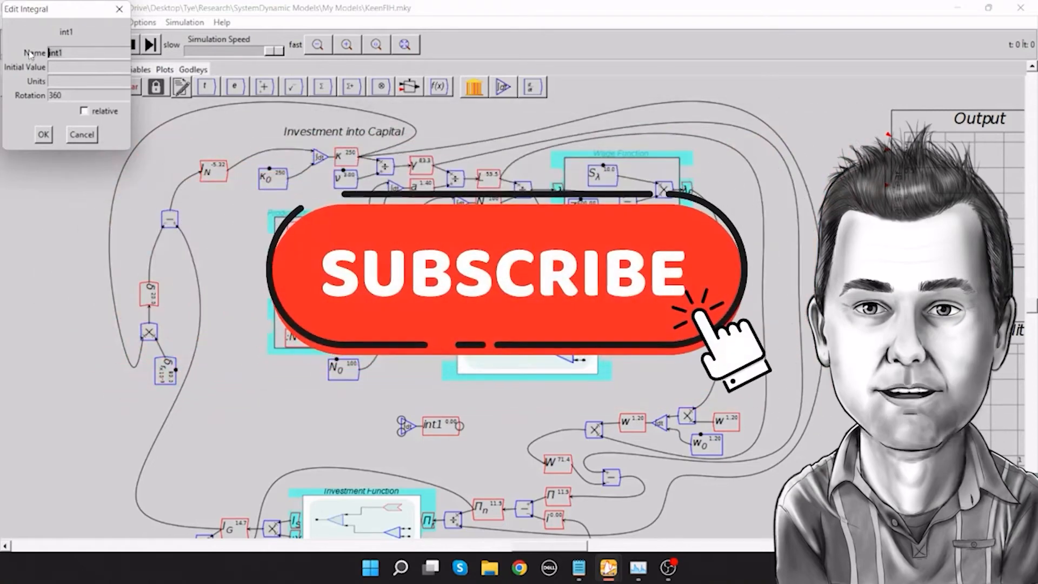
{"action": "type", "text": "G"}
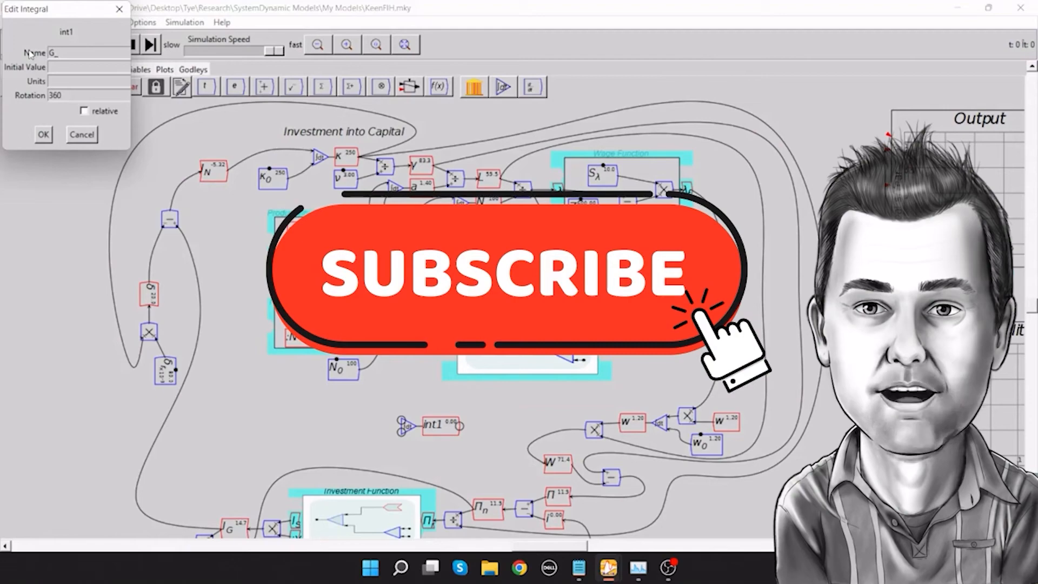
{"action": "type", "text": "_S"}
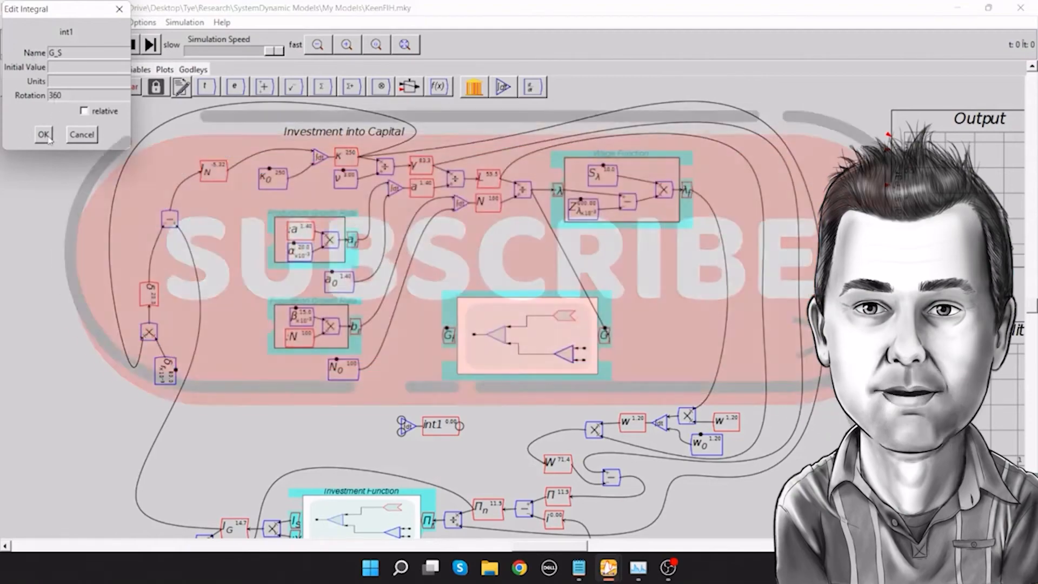
{"action": "key", "text": "Return"}
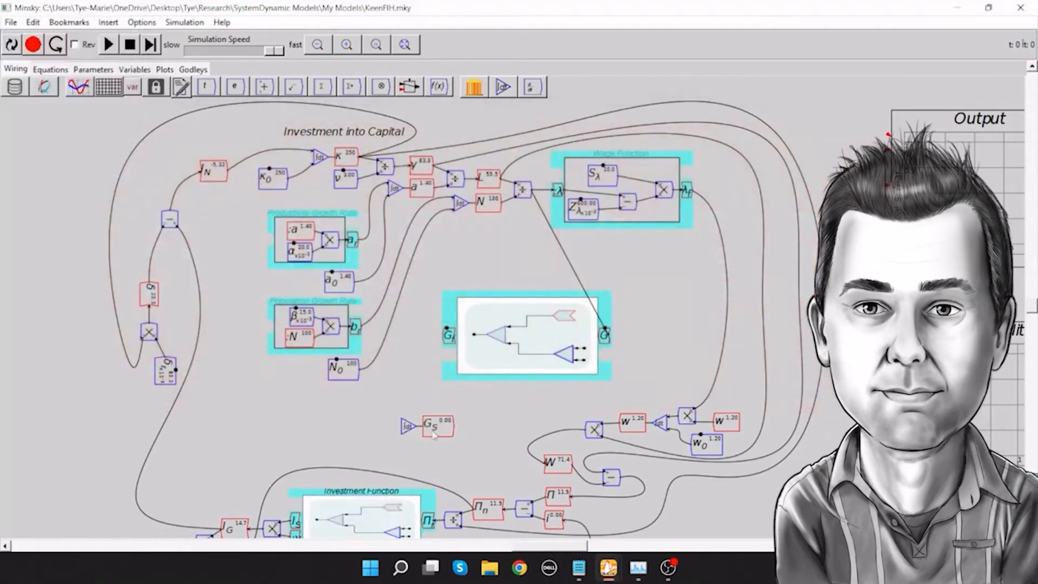
{"action": "double_click", "coordinate": [408, 426]}
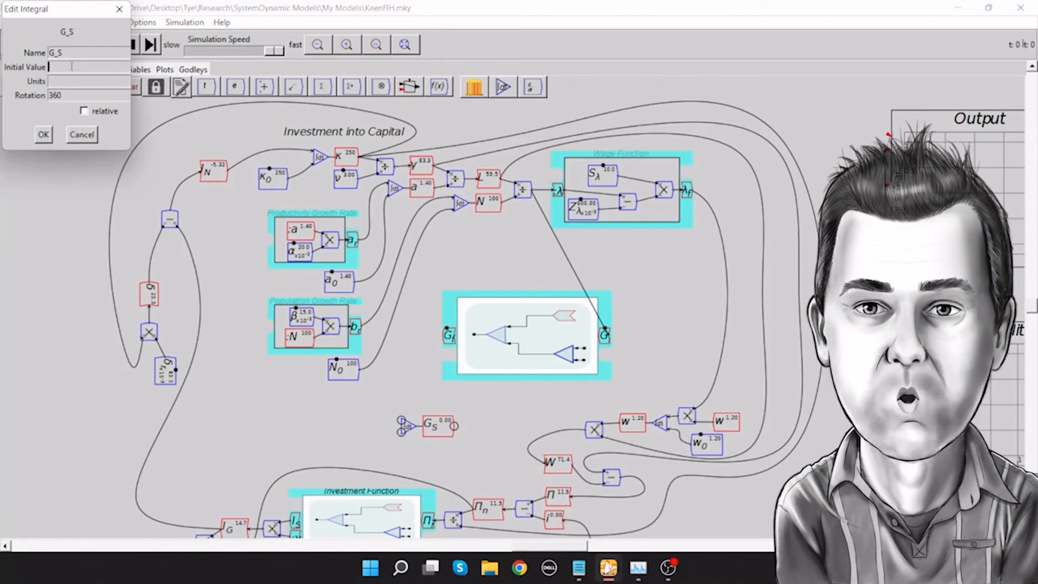
{"action": "type", "text": "40"}
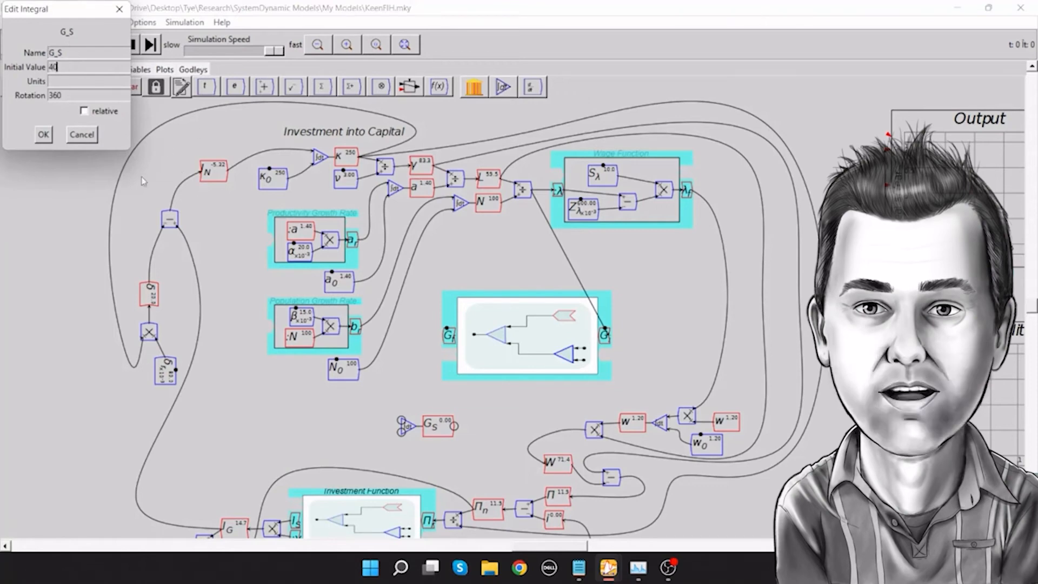
{"action": "left_click_drag", "start_coordinate": [61, 67], "coordinate": [2, 69]}
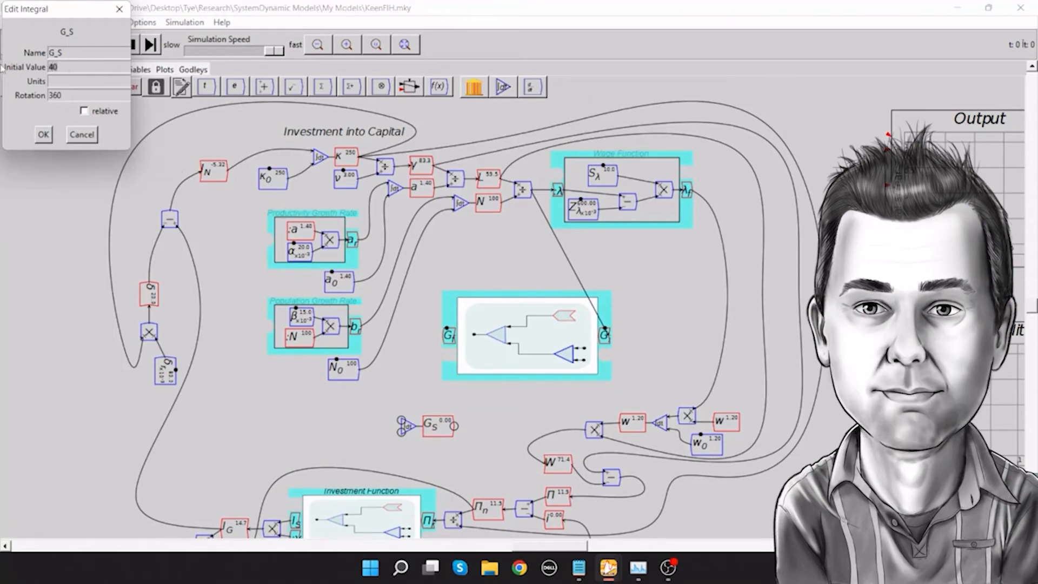
{"action": "key", "text": "BackSpace"}
Set the G_S integral's rotation to 40 and accept the settings.
{"action": "left_click_drag", "start_coordinate": [74, 93], "coordinate": [2, 99]}
{"action": "type", "text": "40"}
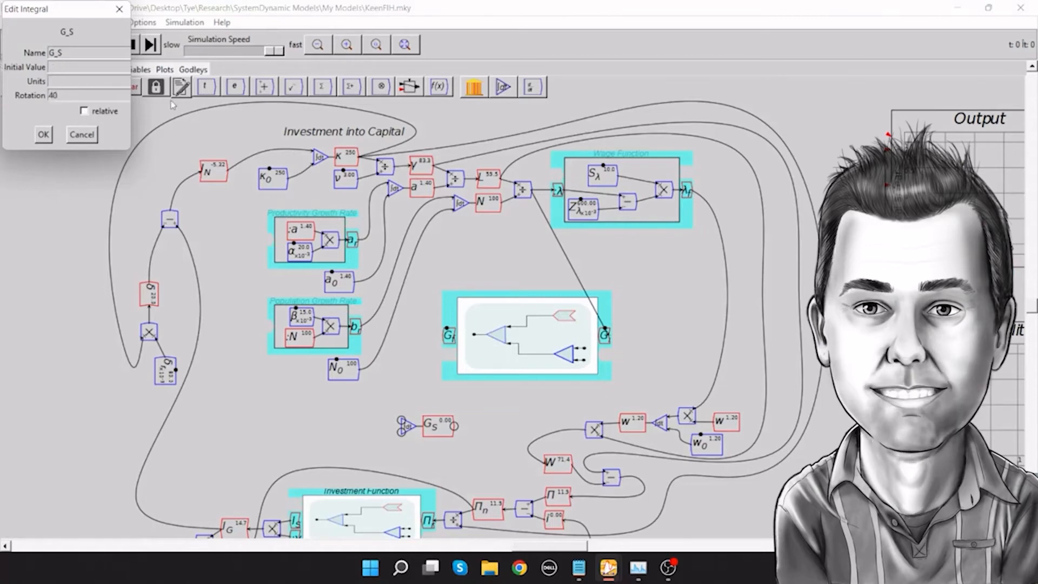
{"action": "left_click", "coordinate": [43, 134]}
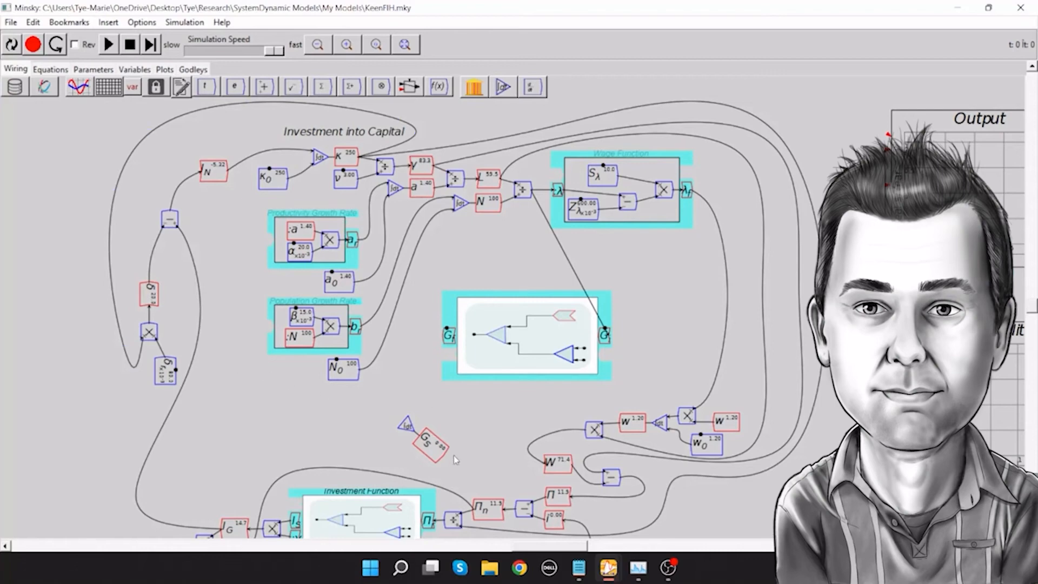
Place the rotated integral under the group, wire G_f into it, and wire G_S to the subtract block feeding Π_n.
{"action": "left_click_drag", "start_coordinate": [433, 458], "coordinate": [459, 441]}
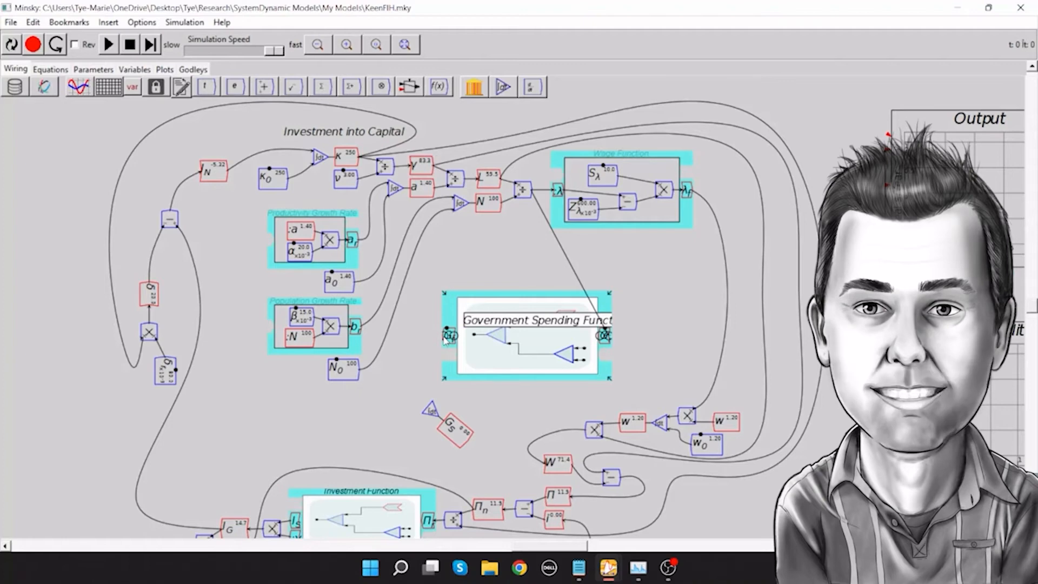
{"action": "left_click_drag", "start_coordinate": [445, 339], "coordinate": [450, 440]}
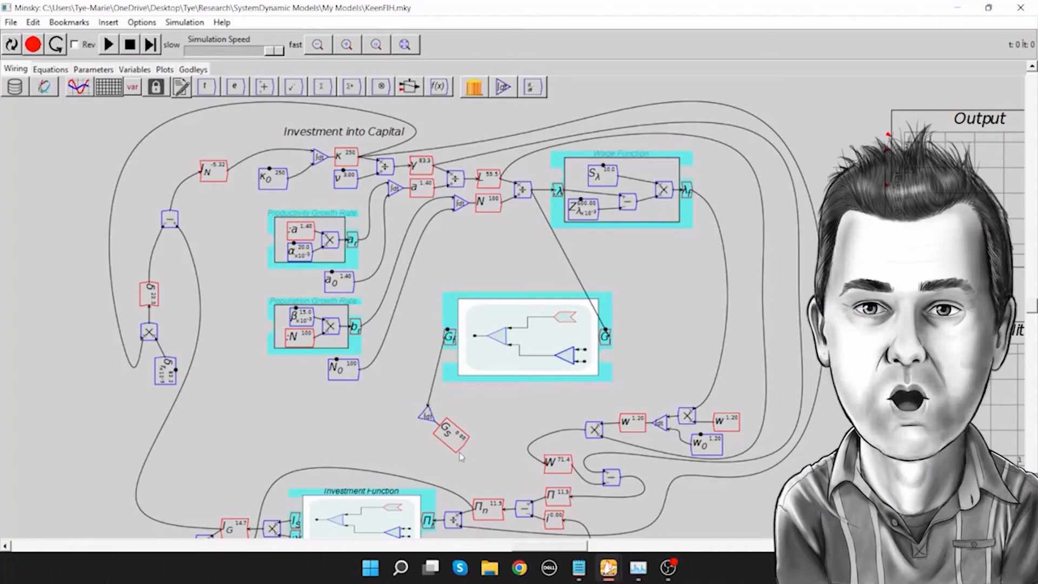
{"action": "left_click_drag", "start_coordinate": [464, 446], "coordinate": [530, 507]}
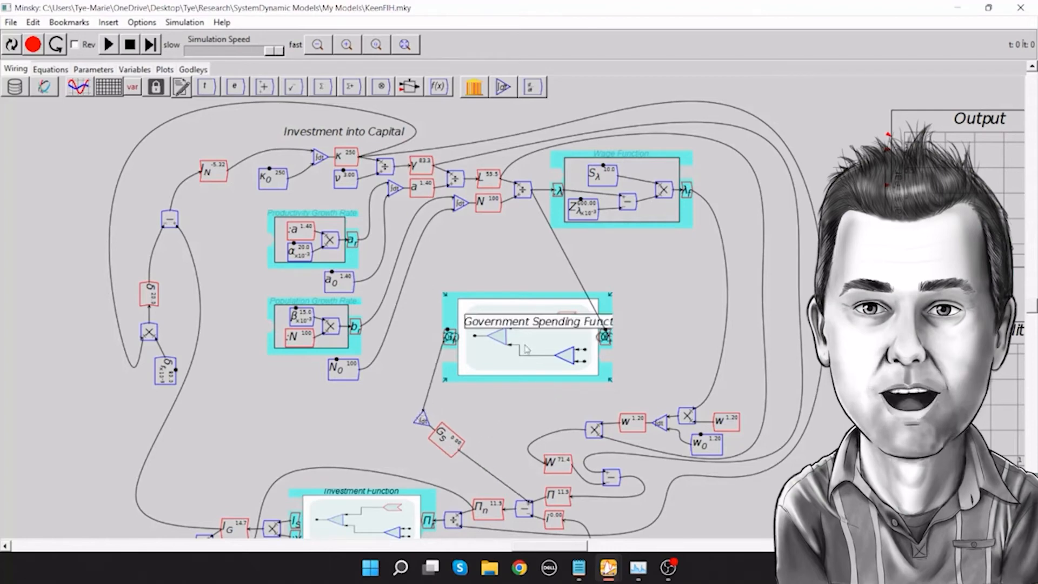
Shift the group sideways above the integral and curve the G_i input wire outward around the group's input edge.
{"action": "left_click_drag", "start_coordinate": [526, 348], "coordinate": [507, 350]}
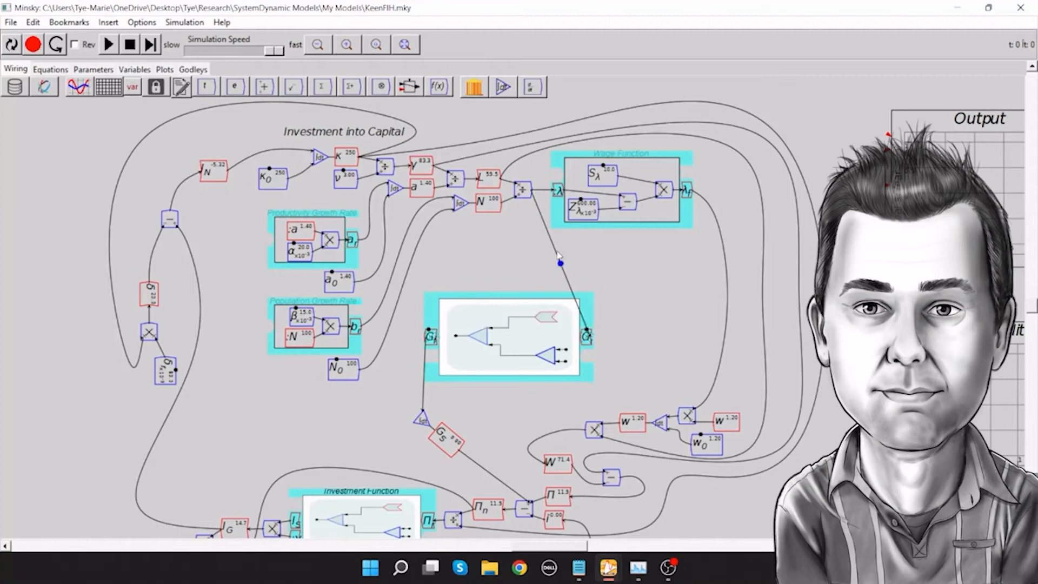
{"action": "left_click_drag", "start_coordinate": [559, 267], "coordinate": [627, 325]}
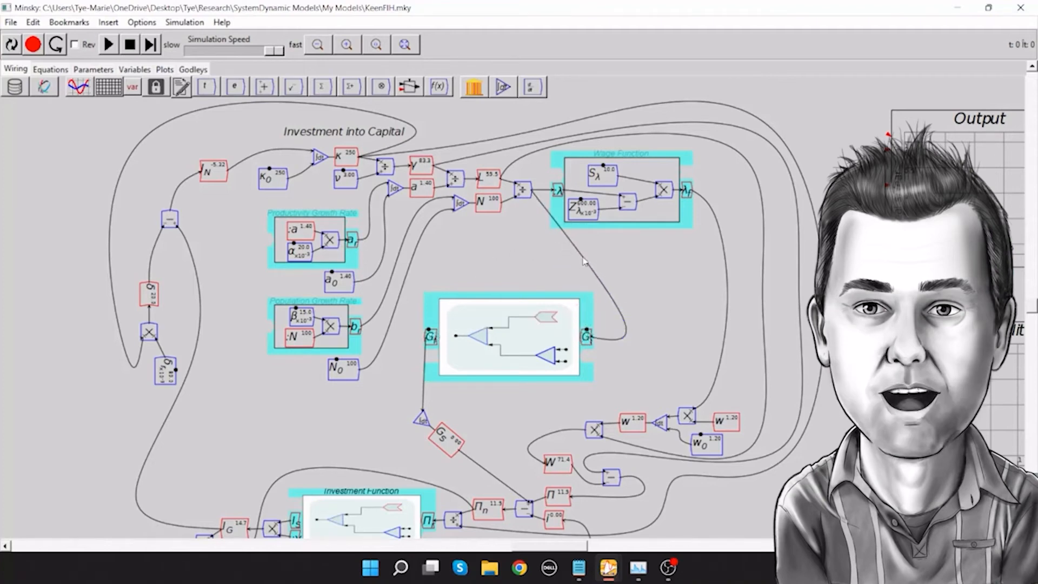
Curve the wires from the employment-rate divide block to G_i, from G_f to the integral, and from G_S to the subtract block.
{"action": "left_click_drag", "start_coordinate": [584, 262], "coordinate": [541, 210]}
{"action": "left_click", "coordinate": [511, 213]}
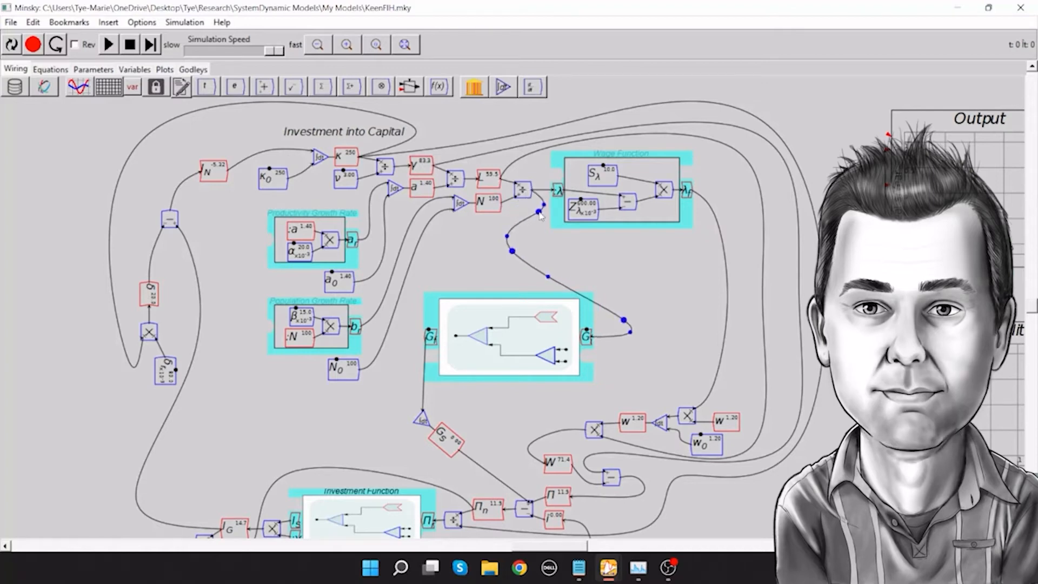
{"action": "left_click", "coordinate": [626, 329]}
{"action": "left_click_drag", "start_coordinate": [626, 328], "coordinate": [617, 298]}
{"action": "left_click_drag", "start_coordinate": [424, 394], "coordinate": [387, 373]}
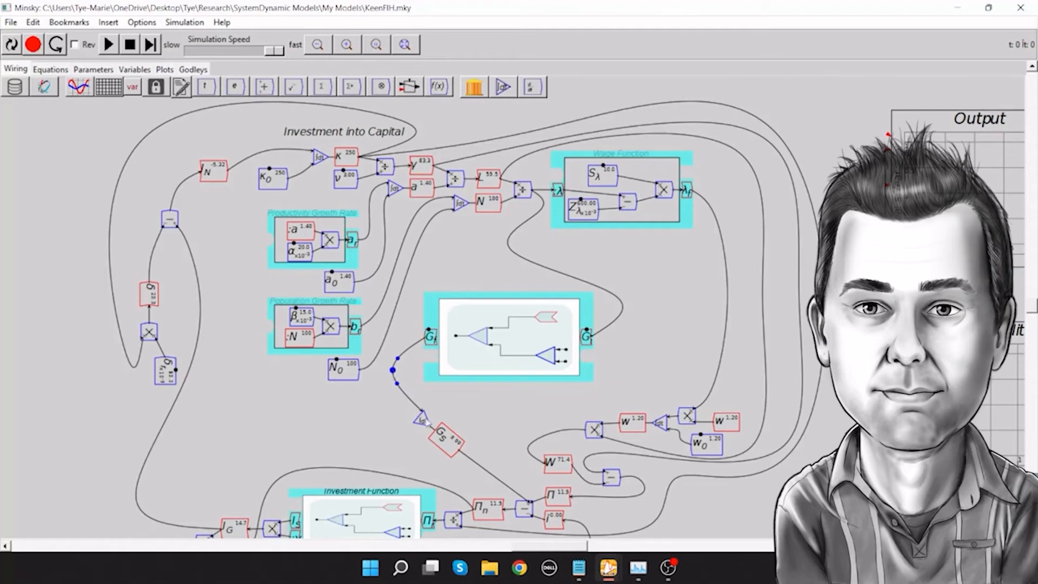
{"action": "mouse_move", "coordinate": [493, 476]}
{"action": "left_mouse_down"}
{"action": "mouse_move", "coordinate": [535, 478]}
{"action": "mouse_move", "coordinate": [481, 464]}
{"action": "left_mouse_up"}
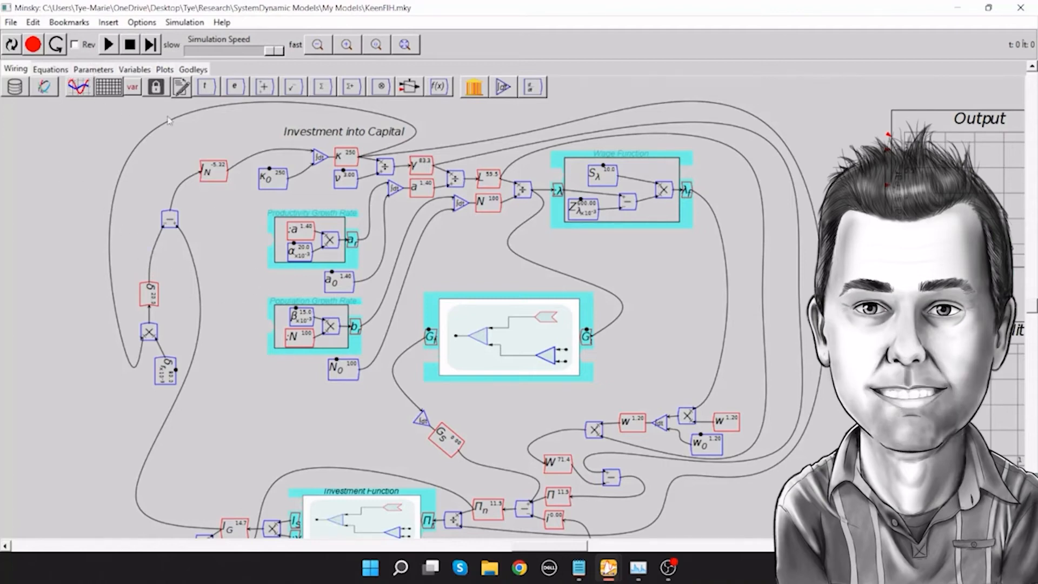
Add the note "Government Spending Function" directly above the new group as its heading.
{"action": "left_click", "coordinate": [180, 92]}
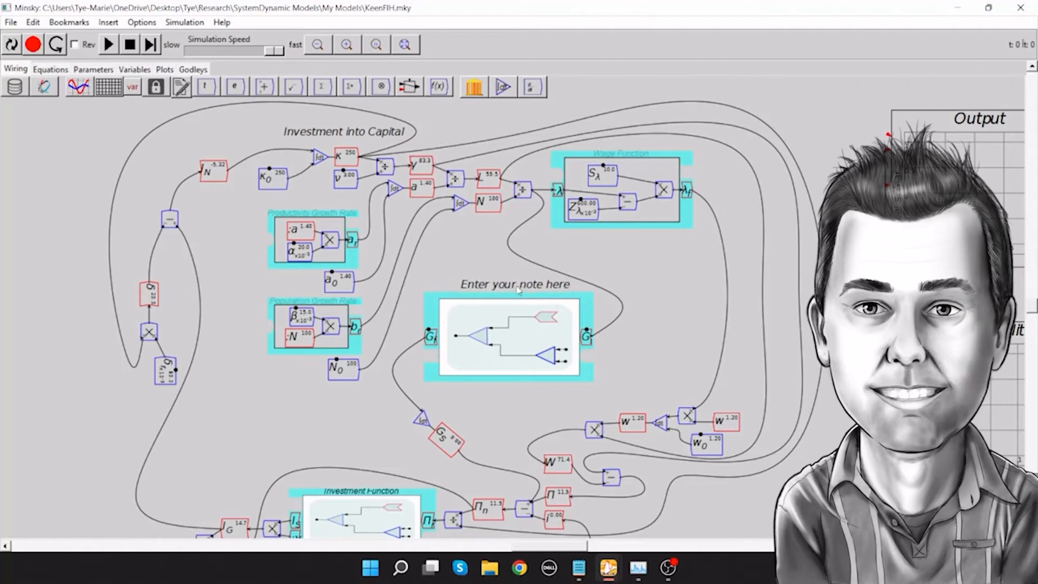
{"action": "left_click", "coordinate": [515, 291]}
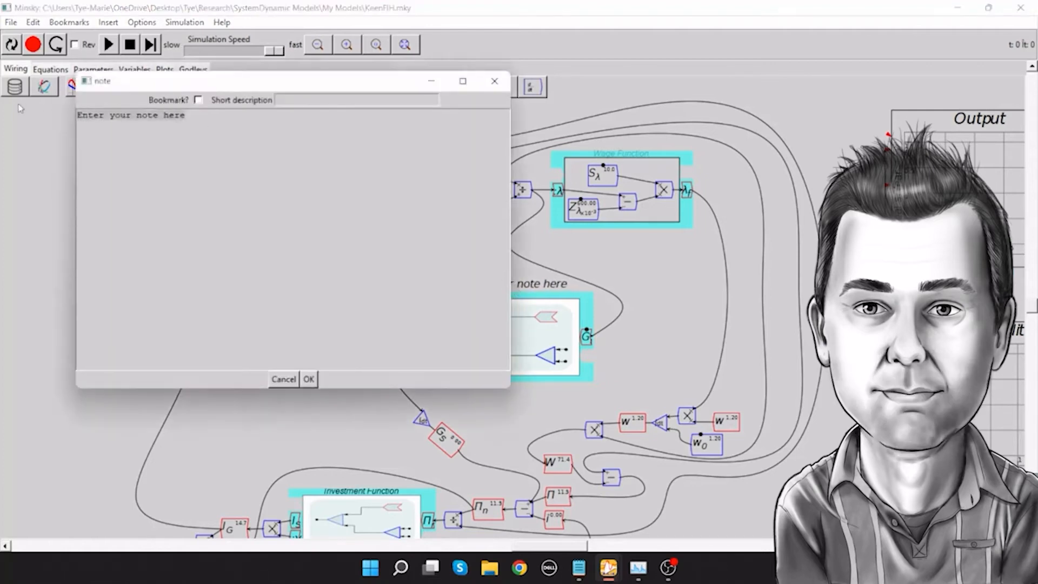
{"action": "key", "text": "BackSpace"}
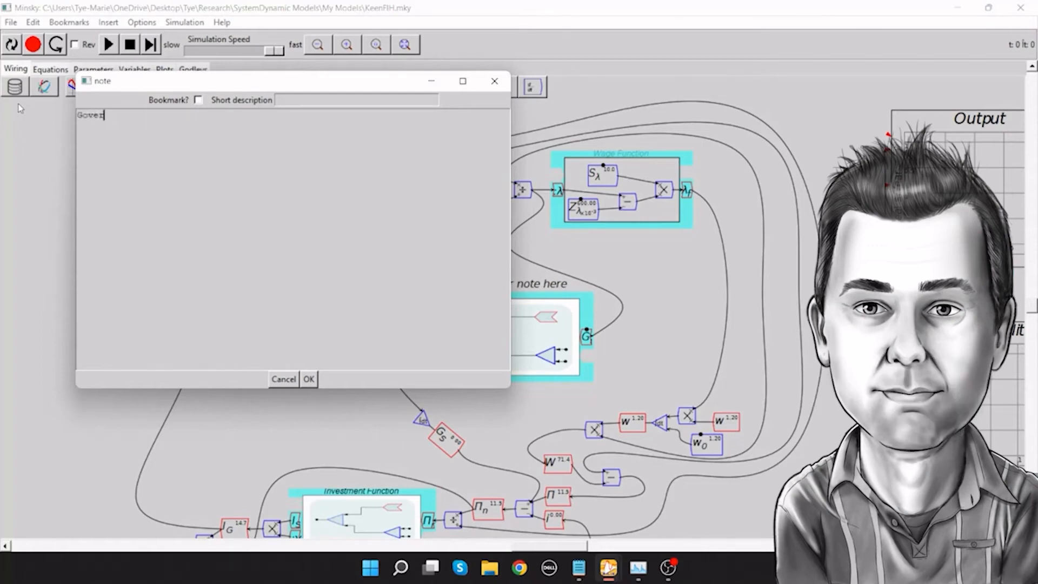
{"action": "type", "text": "Government Spending Function"}
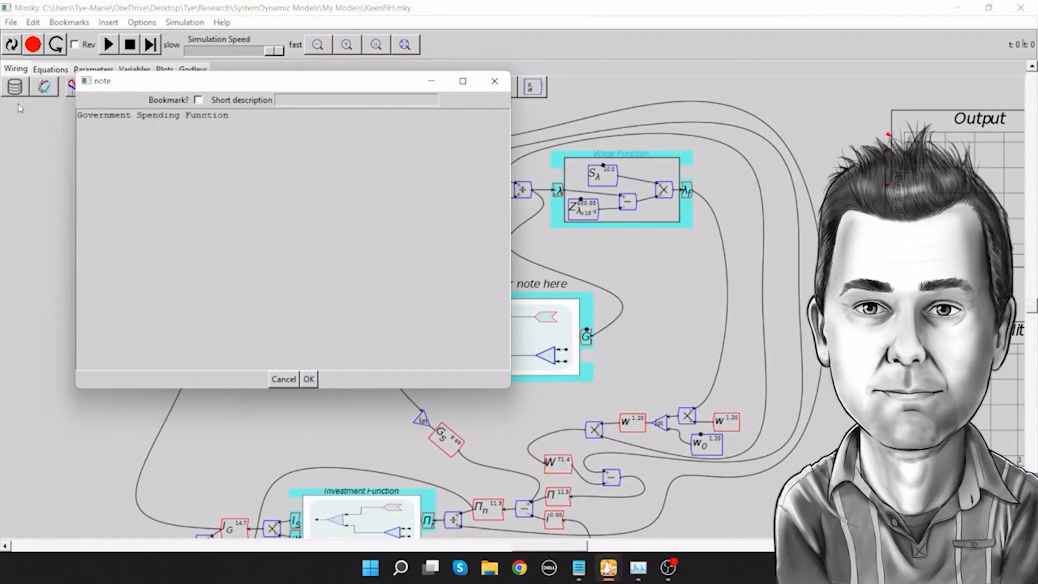
{"action": "left_click", "coordinate": [315, 382]}
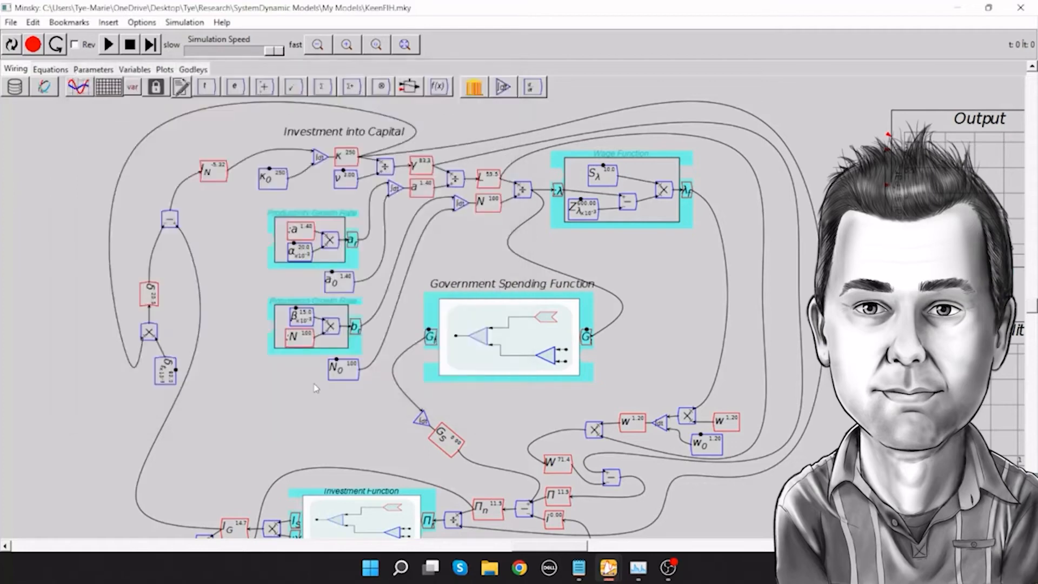
{"action": "left_click_drag", "start_coordinate": [512, 289], "coordinate": [508, 292]}
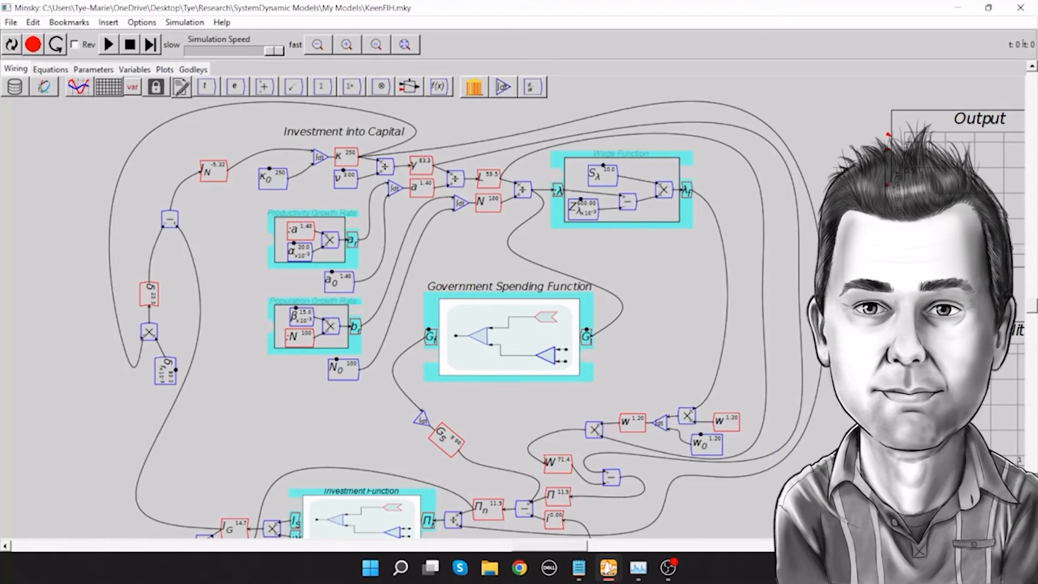
Examine the linear and nonlinear branches inside the Employment Function and Profit Function groups of the KeenFIHwithGovernmentandNonLinearSwitch model.
{"action": "left_click", "coordinate": [1019, 546]}
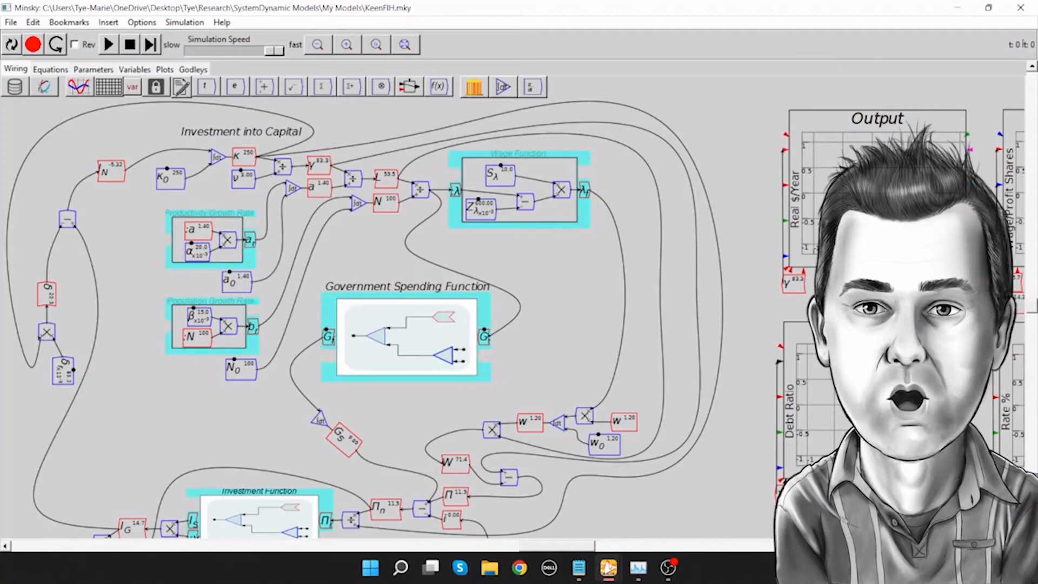
{"action": "scroll", "coordinate": [362, 319], "scroll_direction": "down", "scroll_amount": 1}
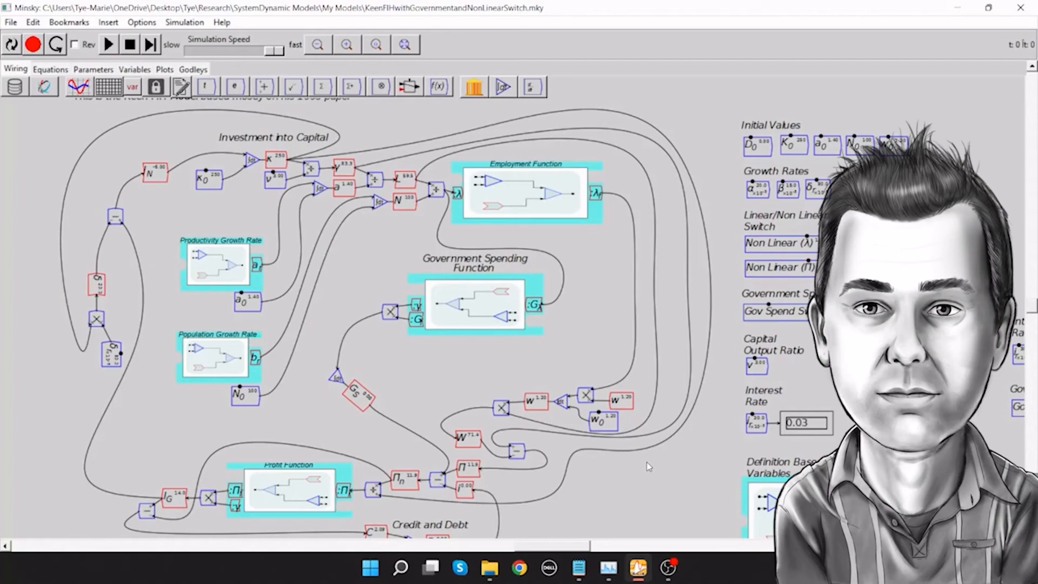
{"action": "scroll", "coordinate": [528, 211], "scroll_direction": "up", "scroll_amount": 8}
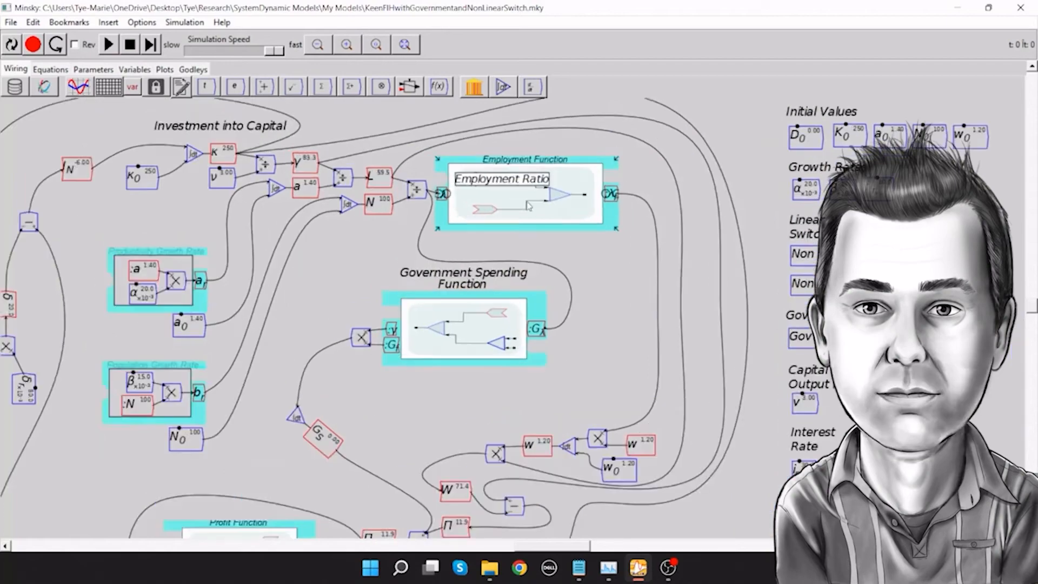
{"action": "scroll", "coordinate": [528, 212], "scroll_direction": "up", "scroll_amount": 6}
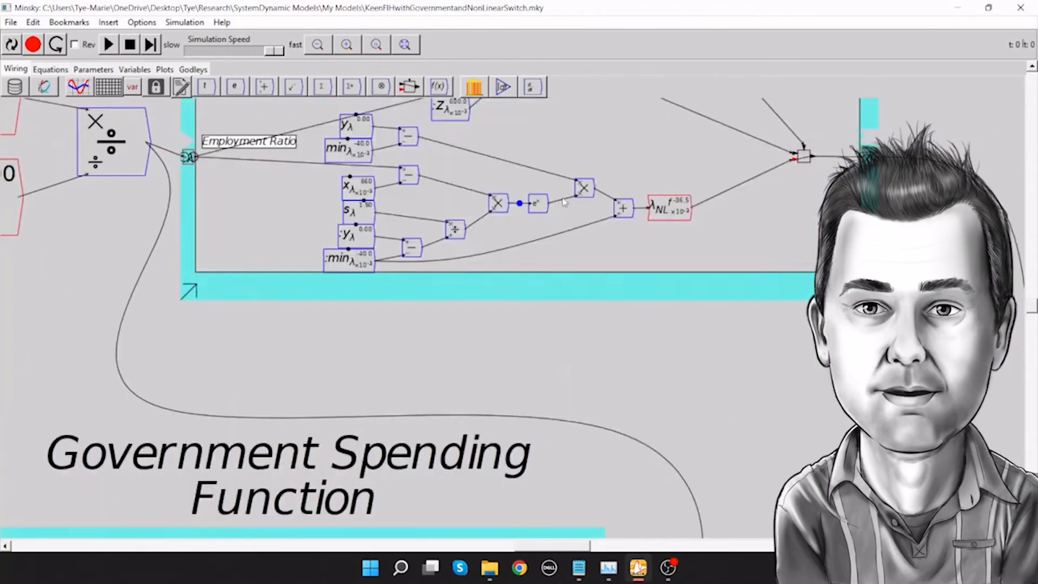
{"action": "left_click", "coordinate": [1031, 69]}
{"action": "left_click", "coordinate": [1031, 69]}
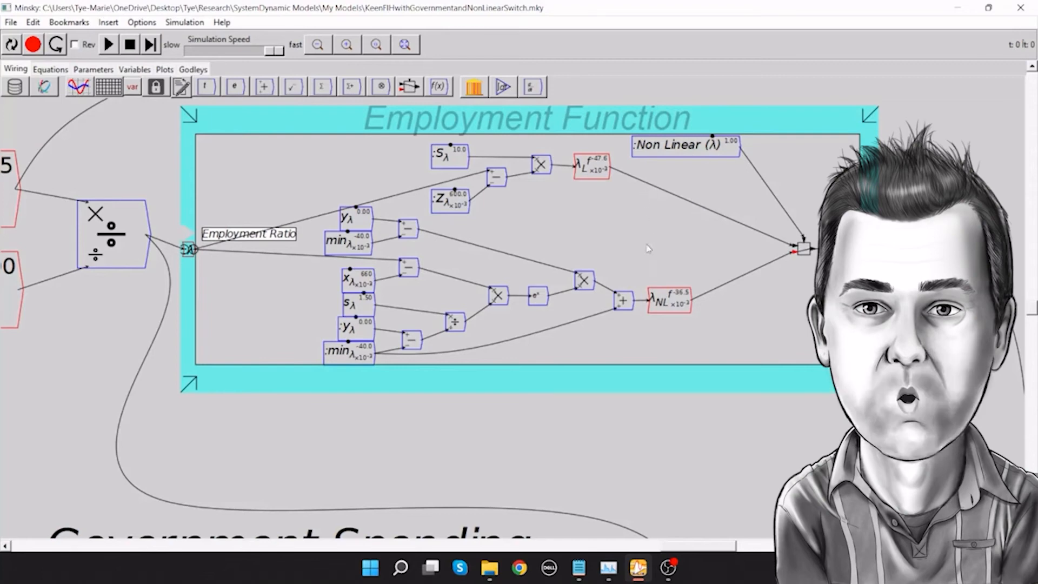
{"action": "left_click_drag", "start_coordinate": [1033, 308], "coordinate": [1032, 349]}
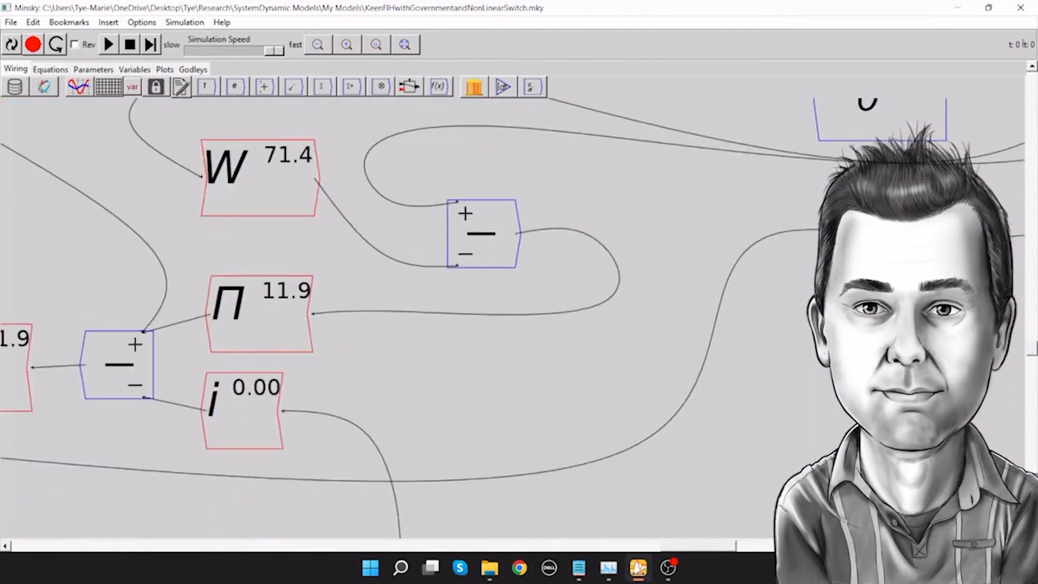
{"action": "left_click_drag", "start_coordinate": [5, 548], "coordinate": [5, 547]}
{"action": "scroll", "coordinate": [298, 488], "scroll_direction": "up", "scroll_amount": 6}
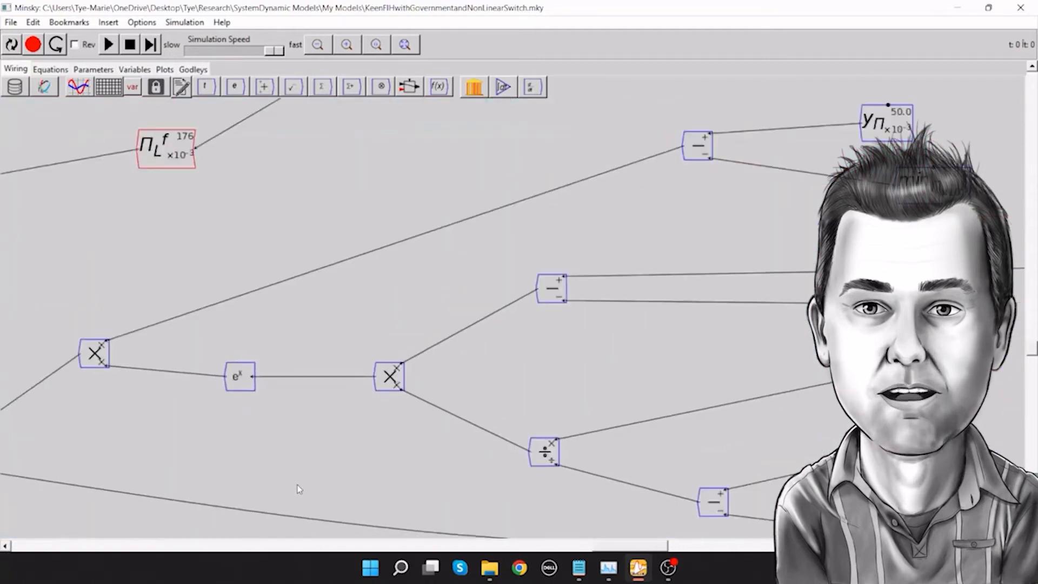
{"action": "scroll", "coordinate": [299, 488], "scroll_direction": "down", "scroll_amount": 5}
{"action": "scroll", "coordinate": [299, 489], "scroll_direction": "down", "scroll_amount": 8}
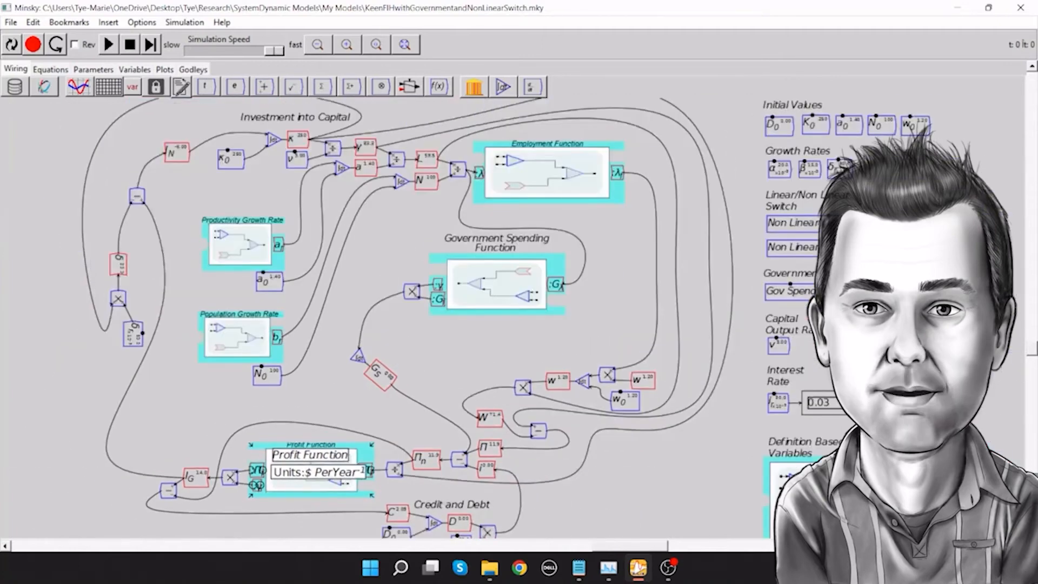
Examine the parameter list and the share, ratio and growth-rate calculations inside the Definition Based Variables group.
{"action": "left_click", "coordinate": [1020, 546]}
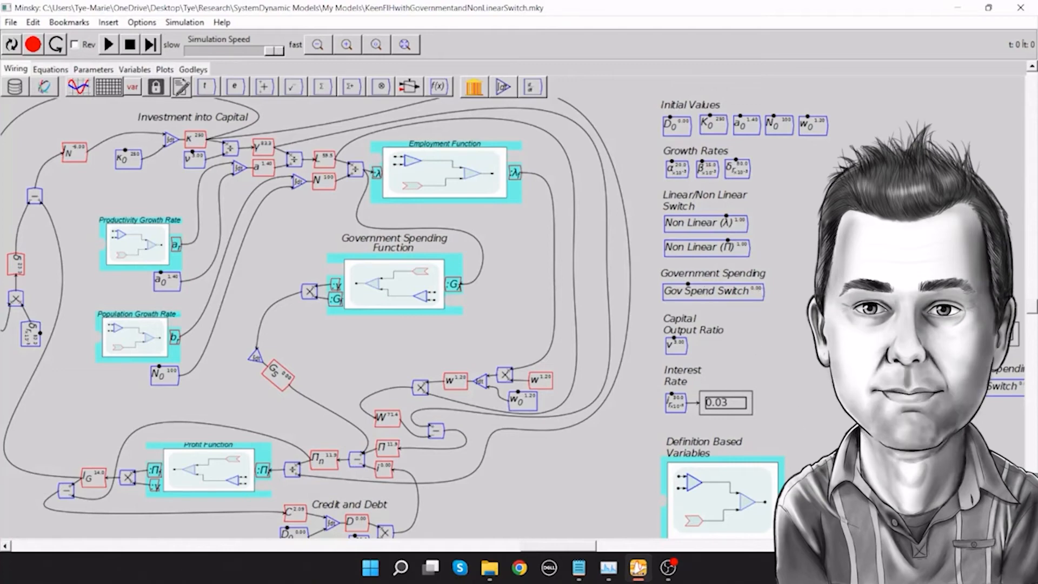
{"action": "scroll", "coordinate": [317, 318], "scroll_direction": "down", "scroll_amount": 1}
{"action": "scroll", "coordinate": [383, 303], "scroll_direction": "right", "scroll_amount": 2}
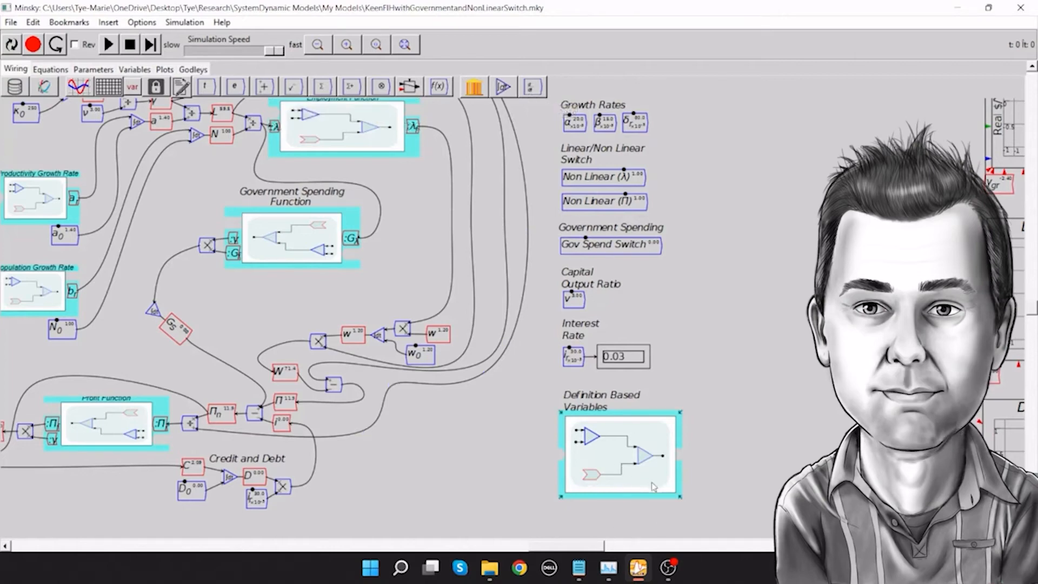
{"action": "scroll", "coordinate": [636, 480], "scroll_direction": "up", "scroll_amount": 10}
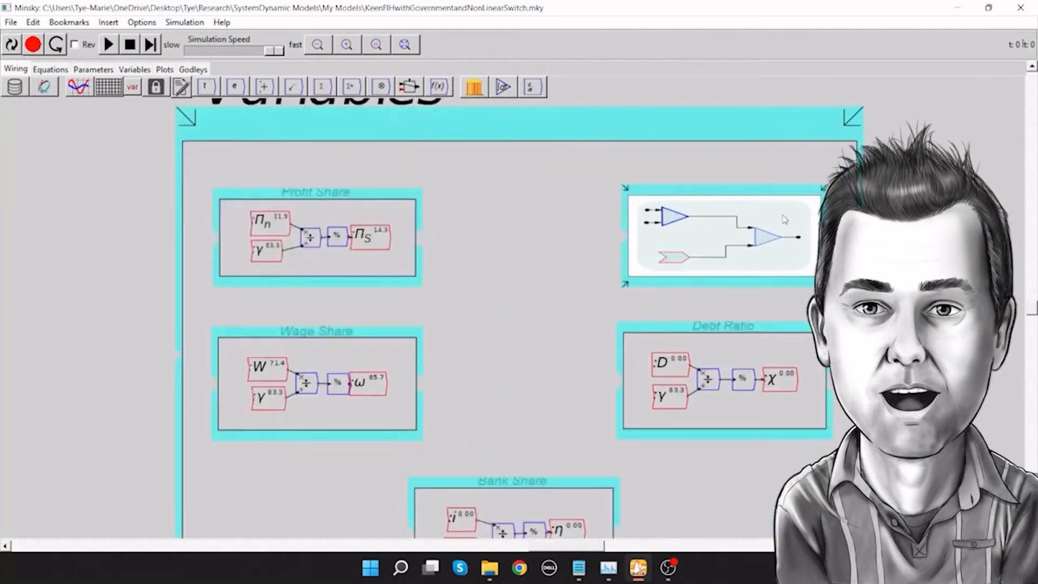
{"action": "scroll", "coordinate": [788, 216], "scroll_direction": "up", "scroll_amount": 5}
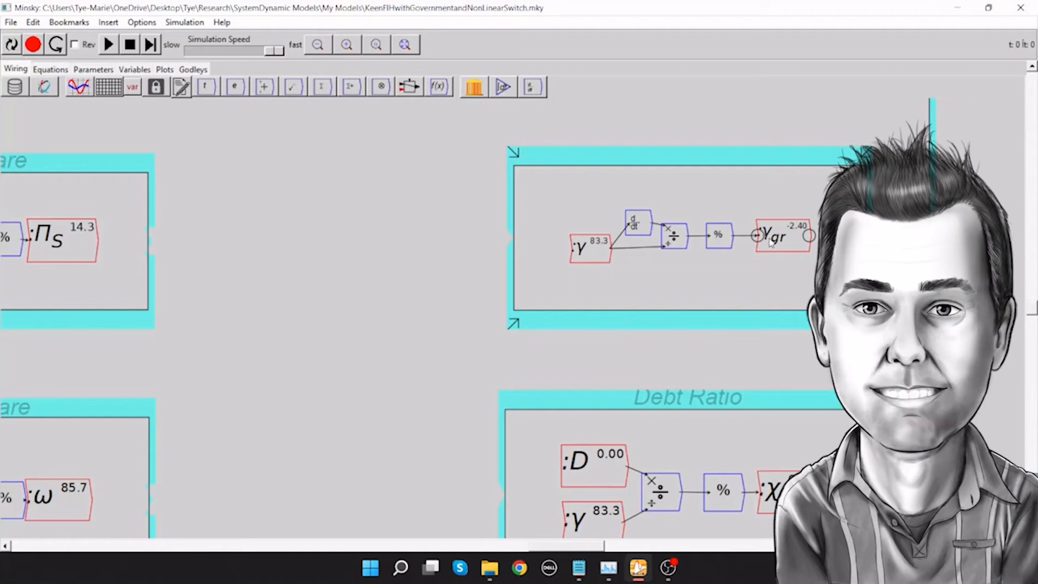
{"action": "scroll", "coordinate": [883, 232], "scroll_direction": "down", "scroll_amount": 20}
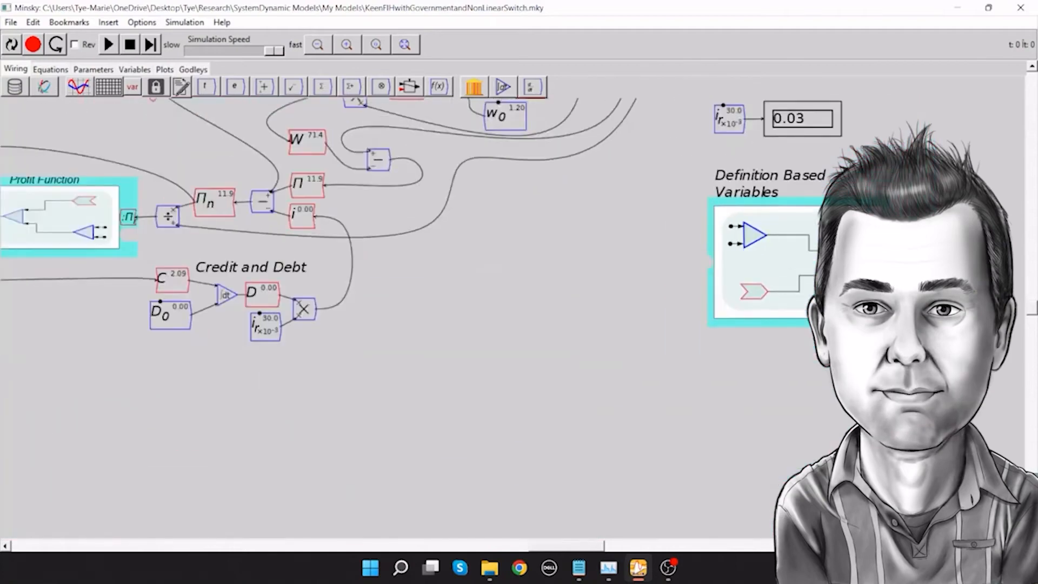
Look over the area between the parameter list and the graphs, including the duplicated interest rate and government spending switch.
{"action": "scroll", "coordinate": [883, 232], "scroll_direction": "right", "scroll_amount": 5}
{"action": "left_click", "coordinate": [1019, 545]}
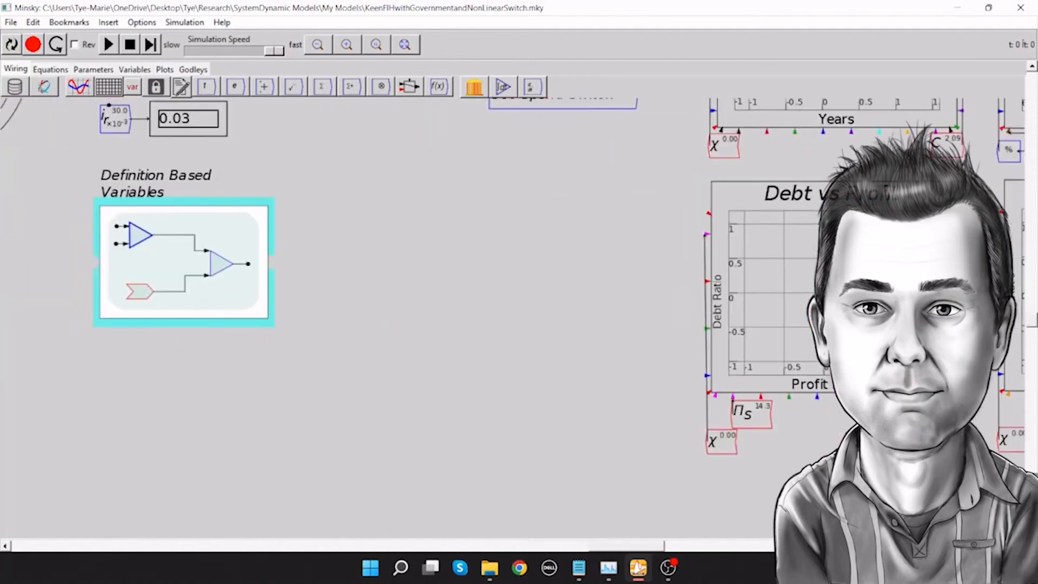
{"action": "left_click", "coordinate": [1032, 68]}
{"action": "left_click", "coordinate": [1033, 69]}
{"action": "left_click", "coordinate": [1033, 69]}
{"action": "left_click", "coordinate": [1033, 68]}
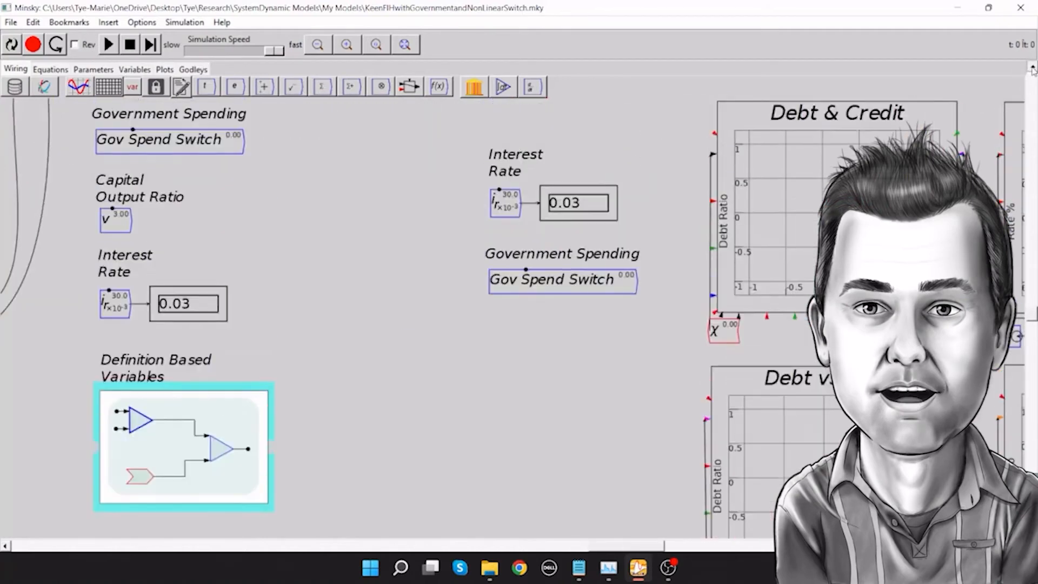
{"action": "left_click", "coordinate": [1033, 69]}
{"action": "left_click", "coordinate": [1033, 69]}
{"action": "left_click", "coordinate": [1033, 69]}
{"action": "left_click", "coordinate": [1033, 68]}
{"action": "left_click", "coordinate": [1033, 69]}
{"action": "left_click", "coordinate": [1033, 69]}
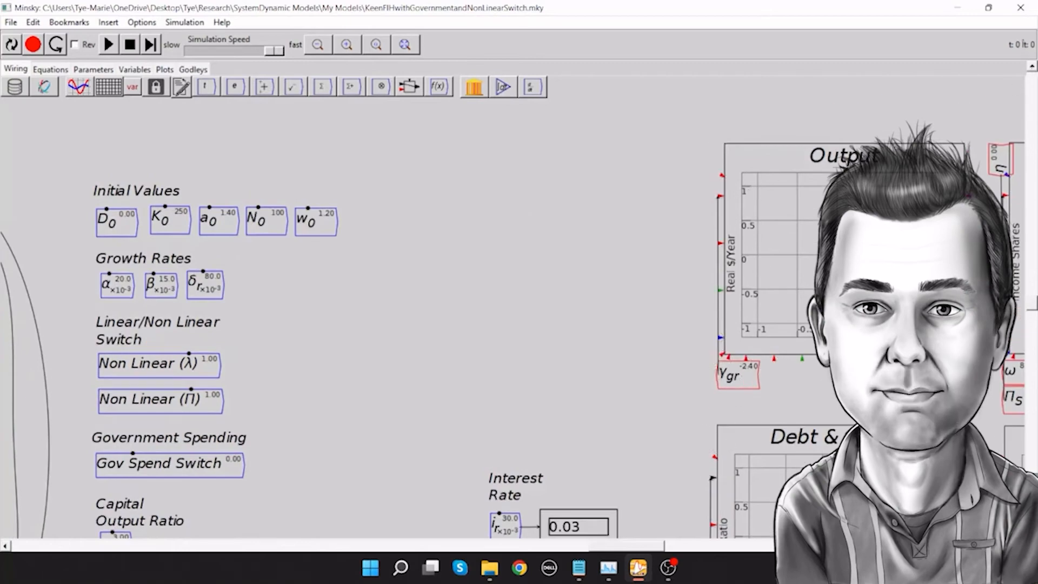
Jump to the Flow Chart bookmark and review the saved bookmarks.
{"action": "left_click", "coordinate": [69, 22]}
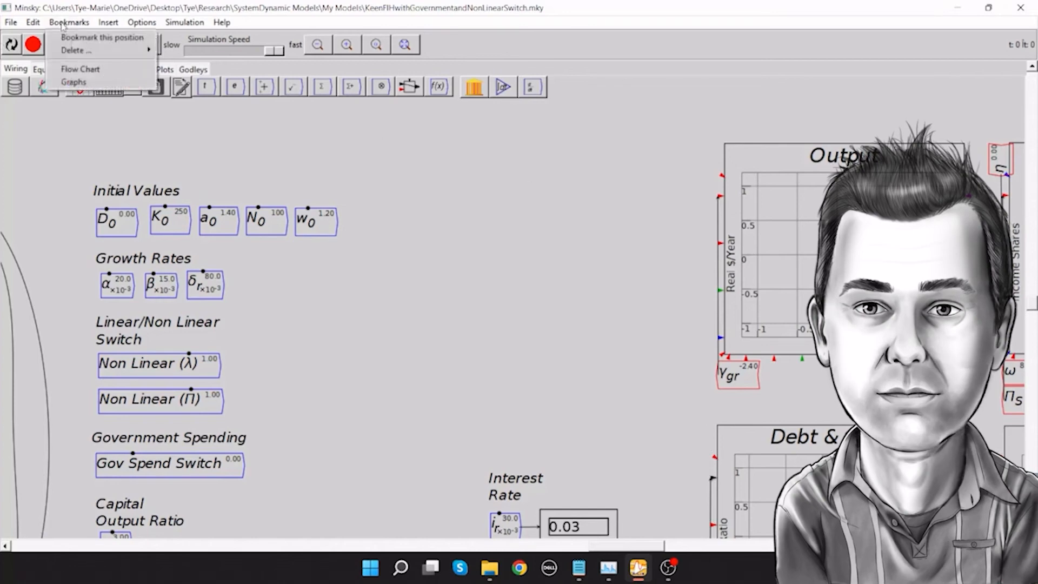
{"action": "left_click", "coordinate": [80, 69]}
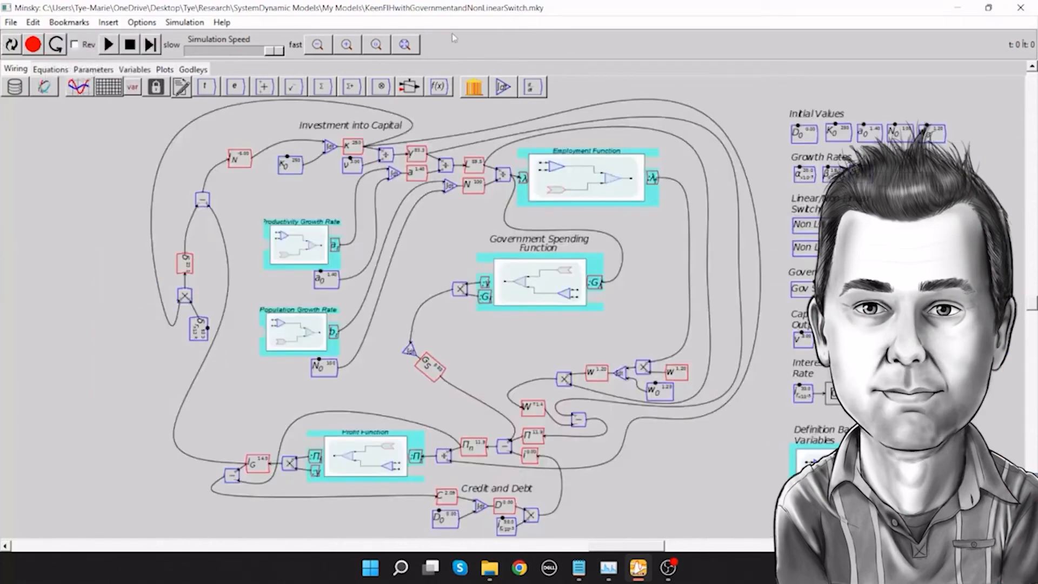
{"action": "left_click", "coordinate": [69, 23]}
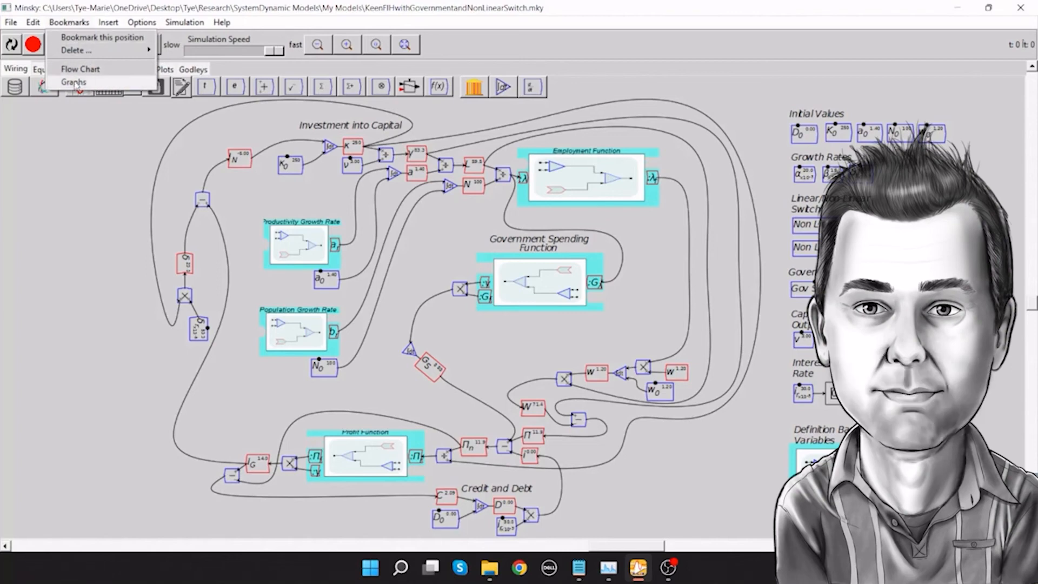
{"action": "left_click", "coordinate": [92, 261]}
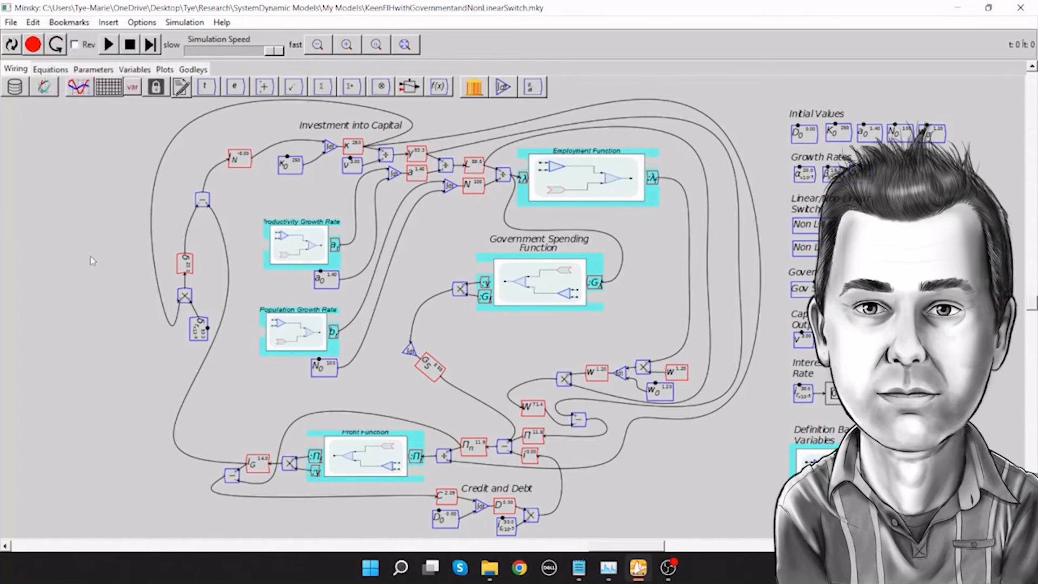
Try out a note with its bookmark option beside the flow chart and delete the note.
{"action": "left_click", "coordinate": [183, 90]}
{"action": "left_click", "coordinate": [73, 194]}
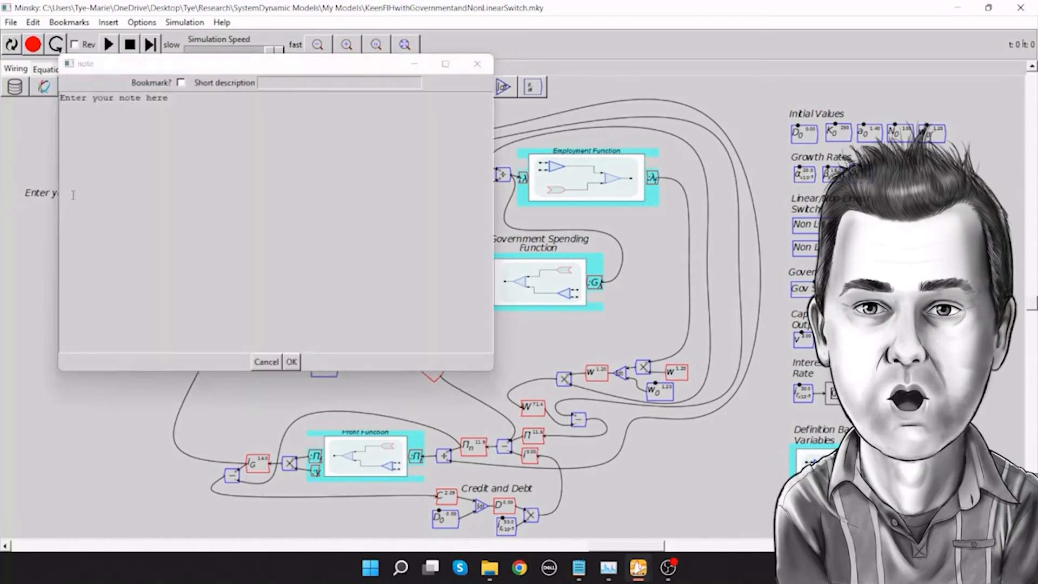
{"action": "left_click", "coordinate": [180, 83]}
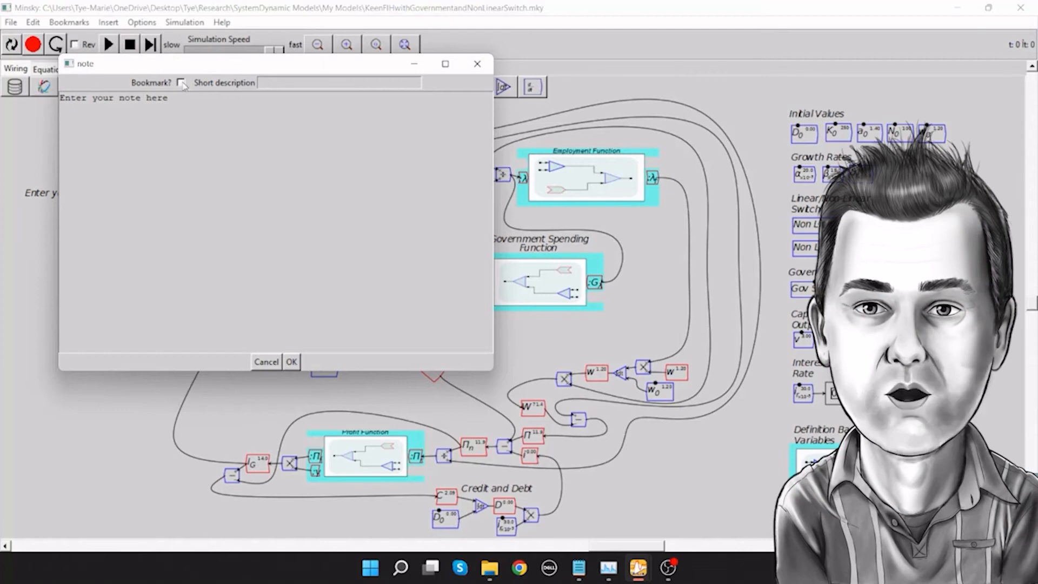
{"action": "left_click", "coordinate": [477, 63]}
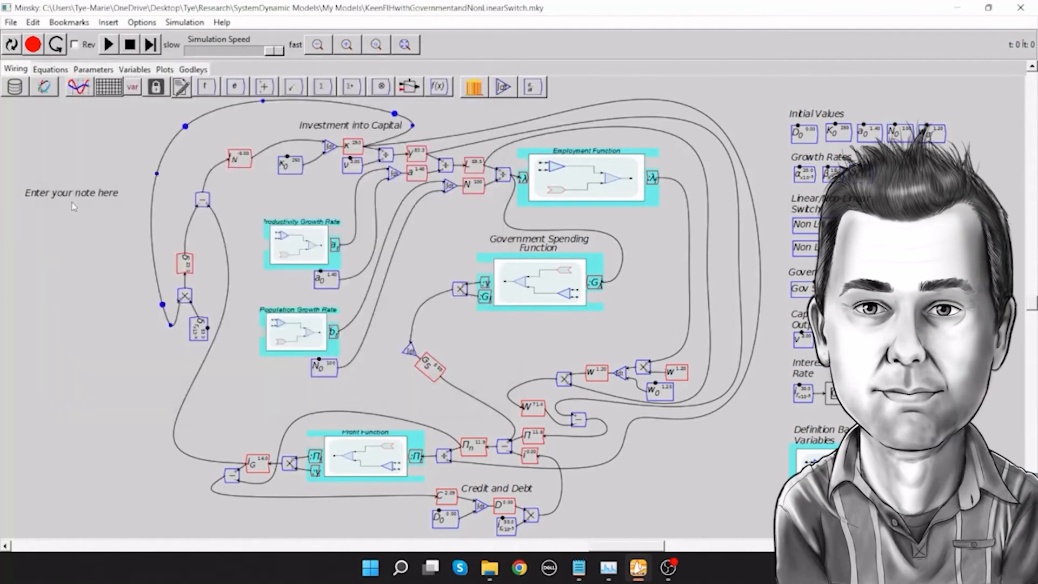
{"action": "right_click", "coordinate": [47, 199]}
{"action": "left_click", "coordinate": [81, 254]}
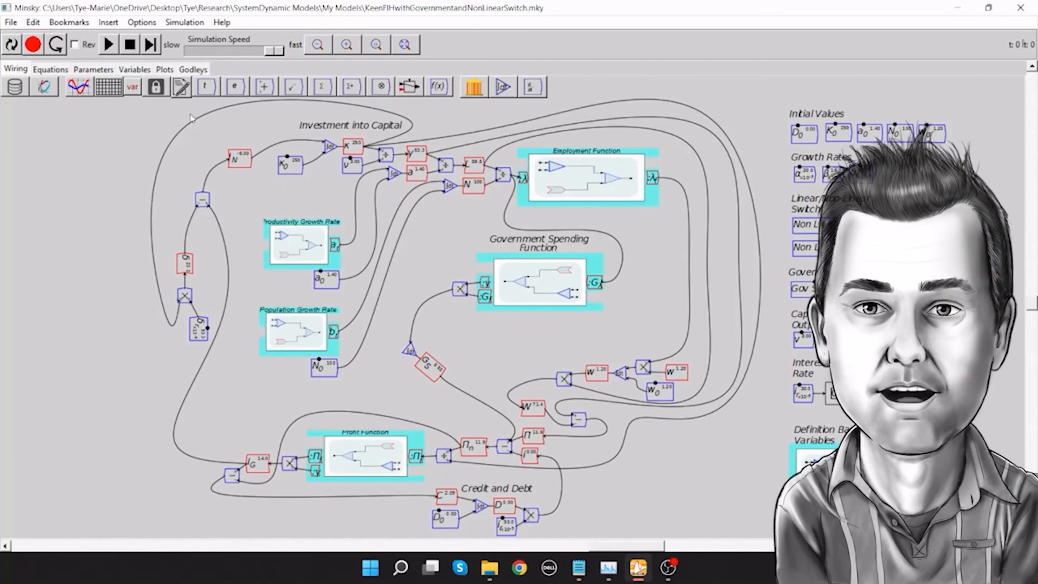
{"action": "left_click", "coordinate": [65, 23]}
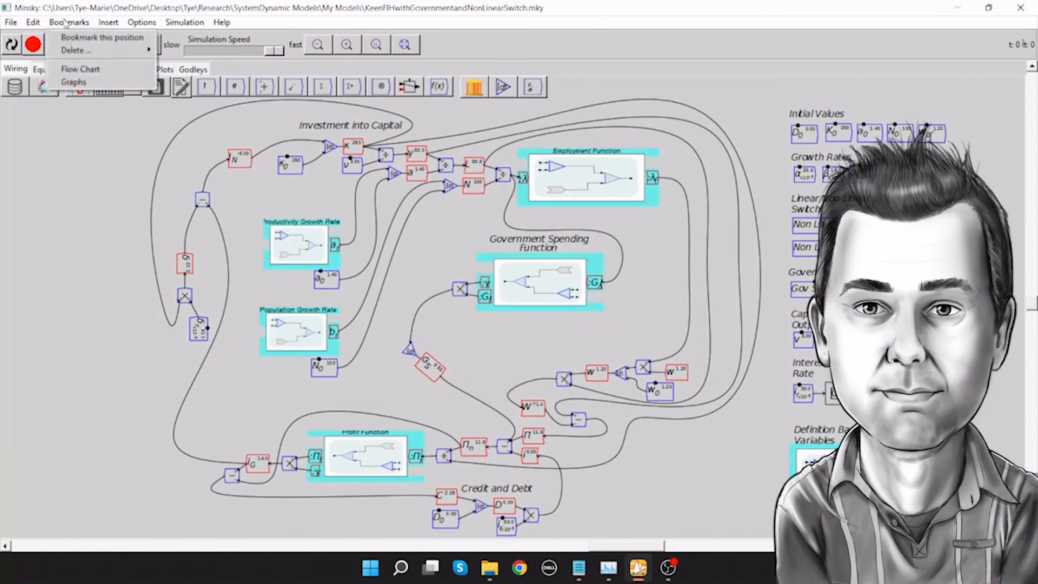
{"action": "left_click", "coordinate": [84, 43]}
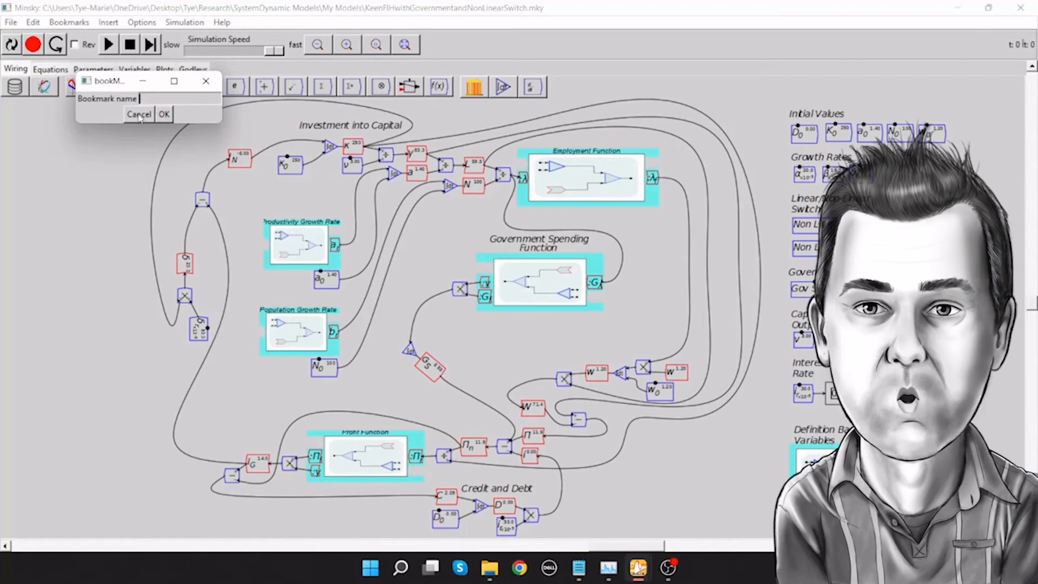
{"action": "left_click", "coordinate": [139, 115]}
Jump to the Graphs bookmark and turn off the nonlinear employment and investment function switches in the parameter list.
{"action": "left_click", "coordinate": [64, 23]}
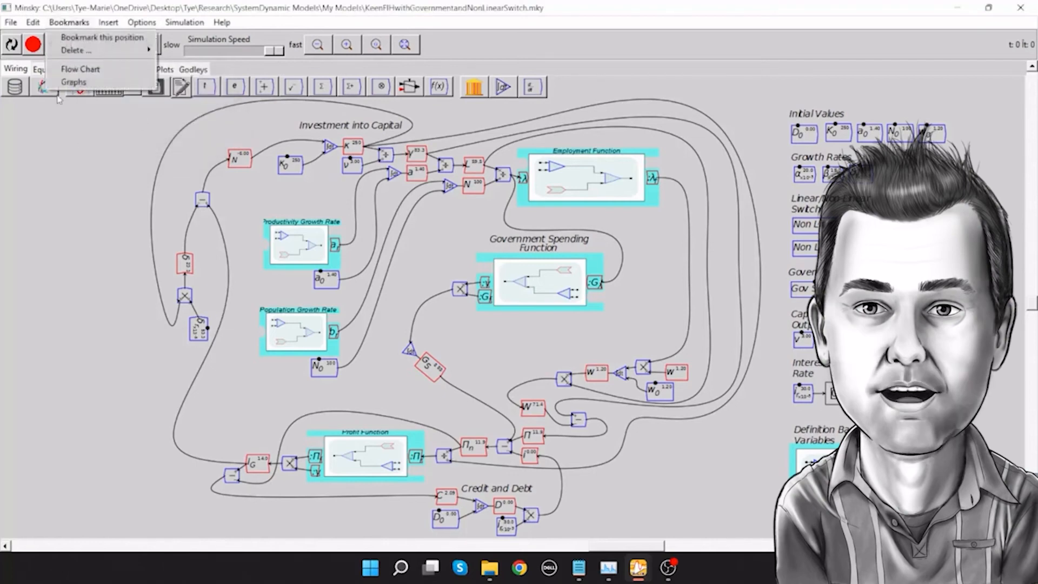
{"action": "left_click", "coordinate": [80, 82]}
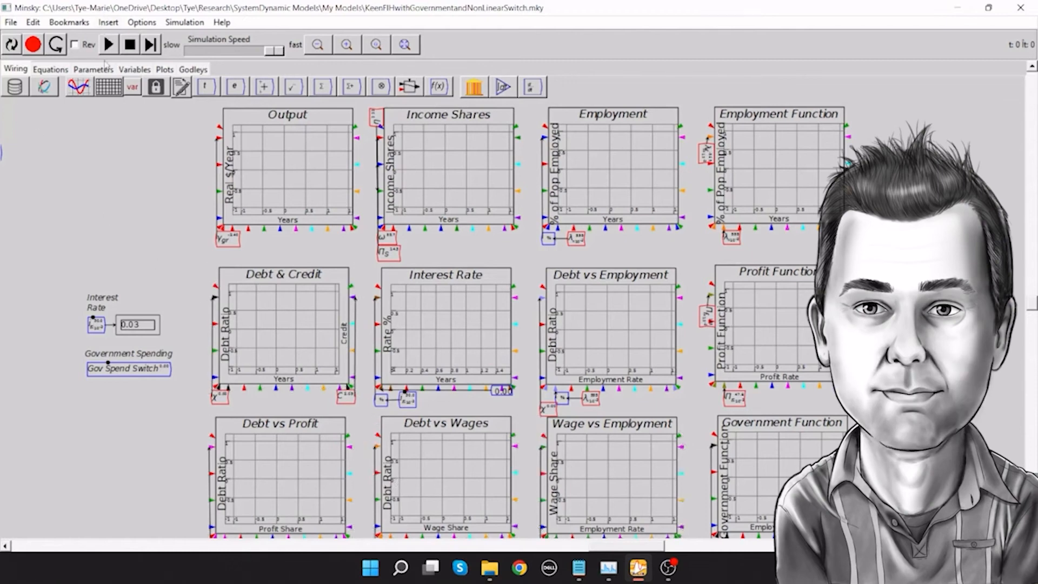
{"action": "left_click", "coordinate": [4, 547]}
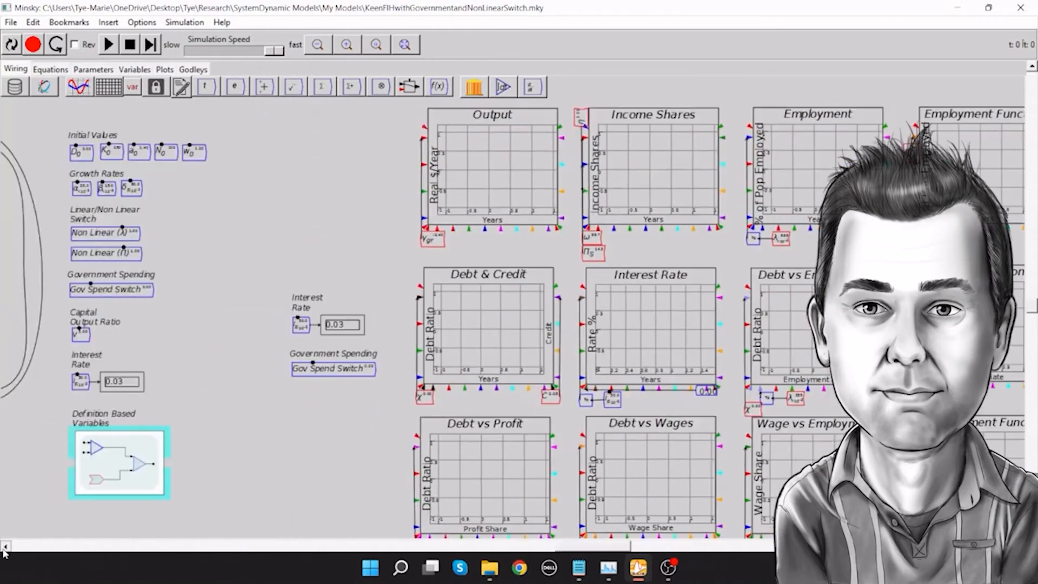
{"action": "left_click", "coordinate": [4, 546]}
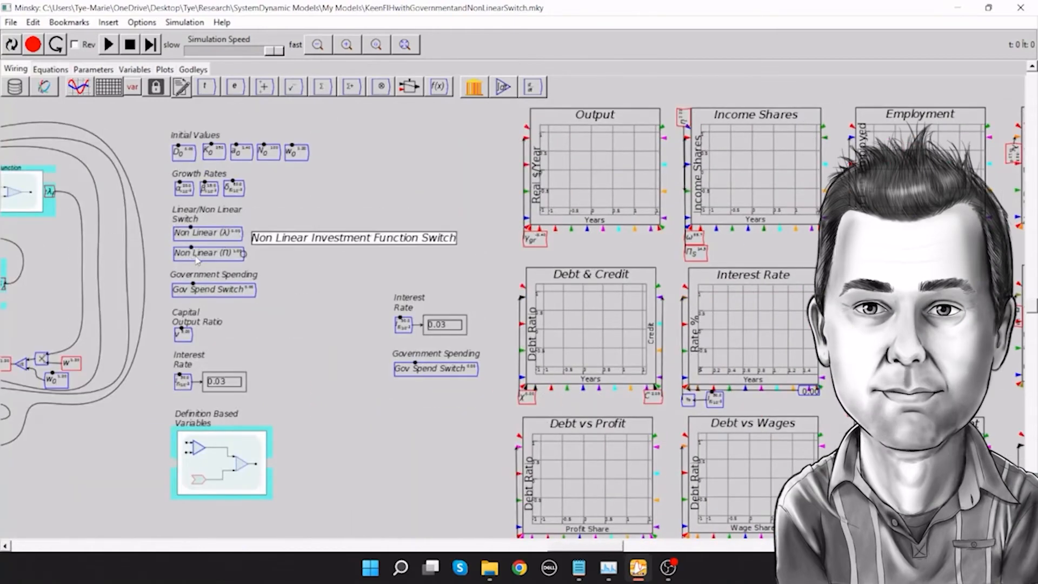
Run the simulation with the linear employment and investment functions and watch the output, debt and employment graphs.
{"action": "left_click", "coordinate": [108, 44]}
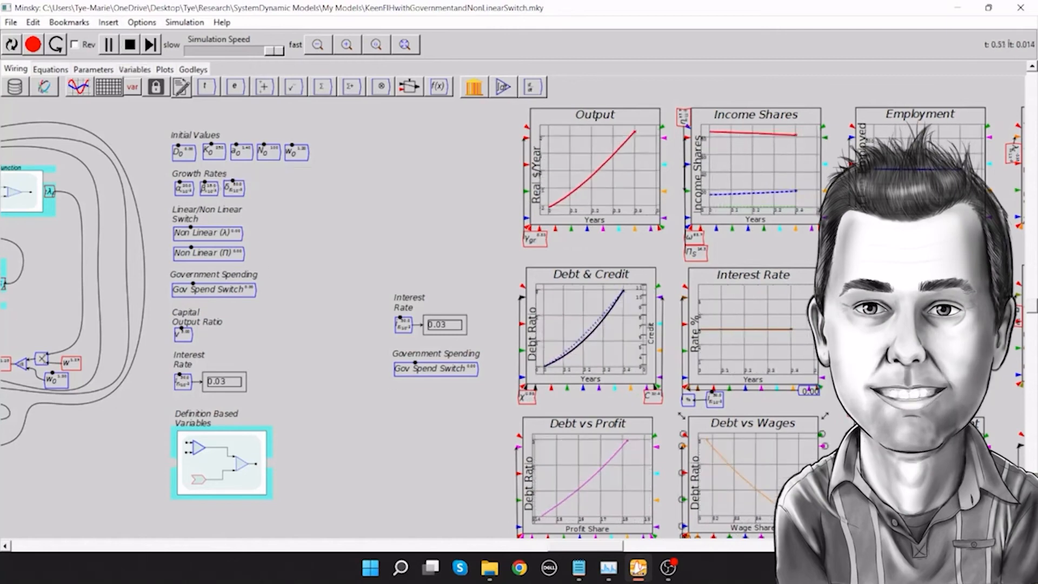
{"action": "scroll", "coordinate": [736, 537], "scroll_direction": "right", "scroll_amount": 2}
{"action": "scroll", "coordinate": [519, 324], "scroll_direction": "right", "scroll_amount": 2}
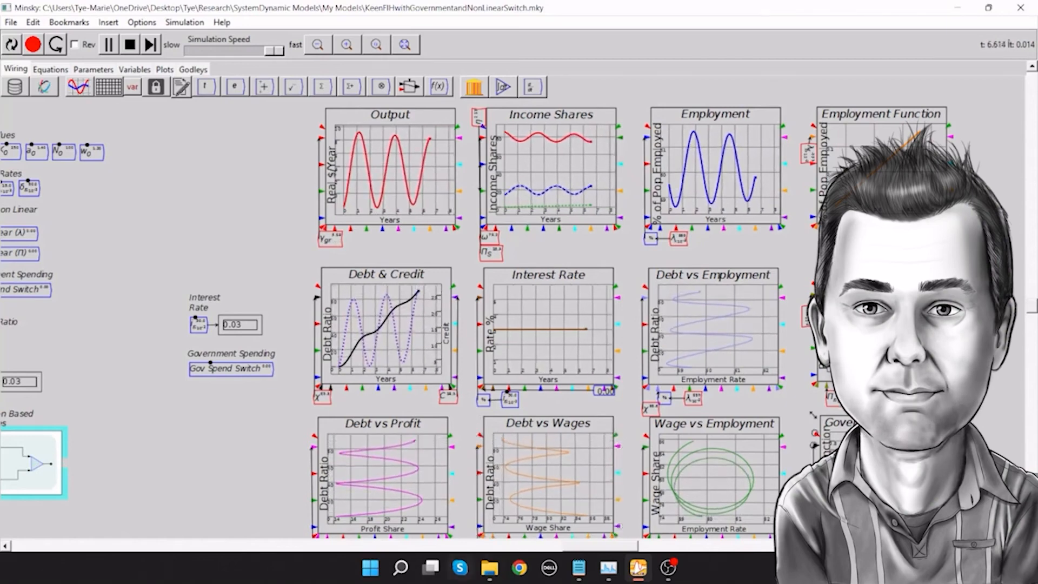
Turn on the Non Linear (λ) and Non Linear (Π) switches while the simulation is running.
{"action": "left_click", "coordinate": [5, 546]}
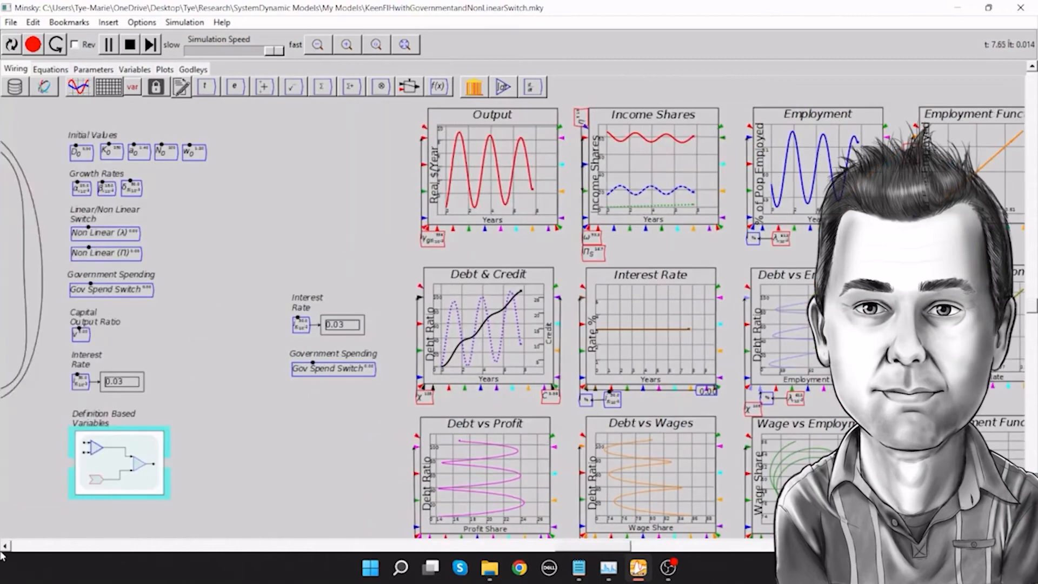
{"action": "key", "text": "Right"}
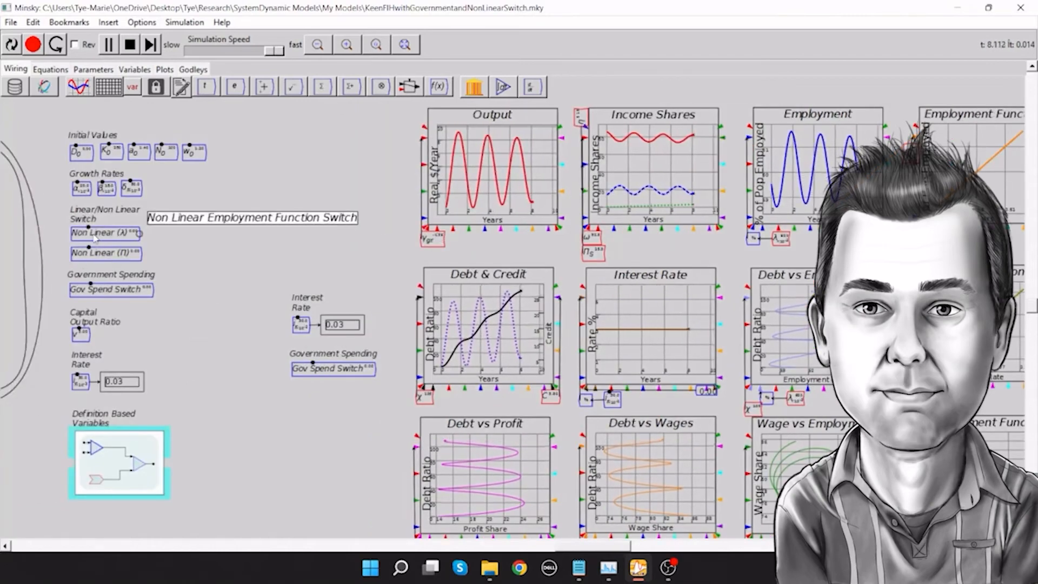
{"action": "left_click_drag", "start_coordinate": [89, 248], "coordinate": [123, 251]}
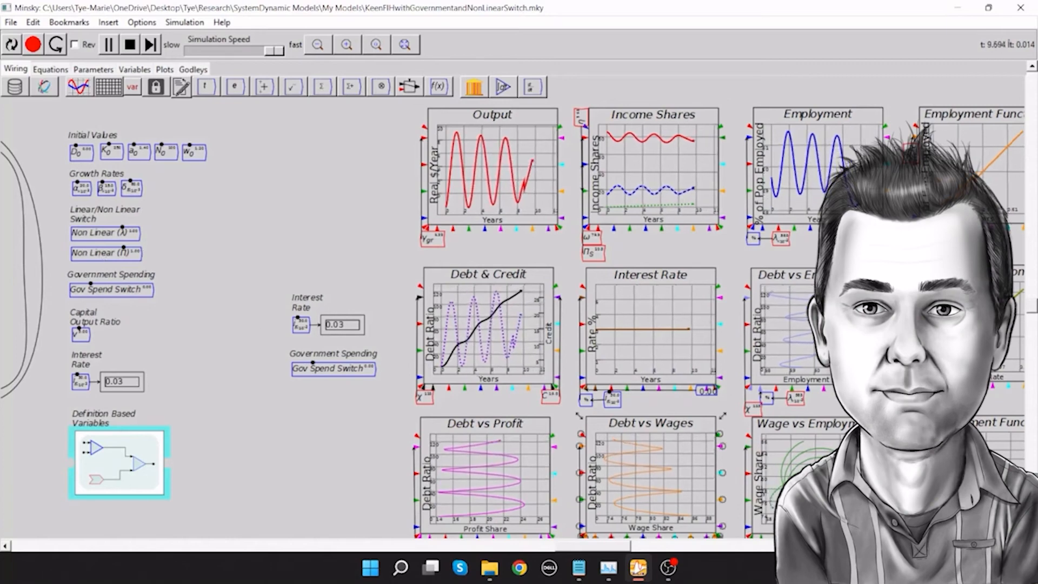
Turn on the government spending switch beside the graphs, and reset and rerun the simulation from the start.
{"action": "left_click", "coordinate": [1019, 547]}
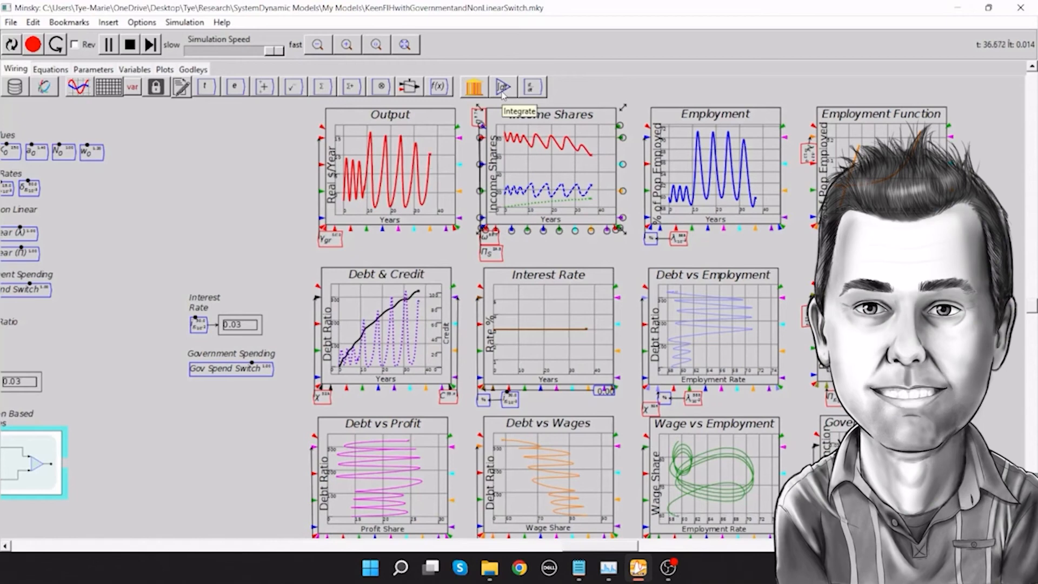
{"action": "left_click", "coordinate": [5, 547]}
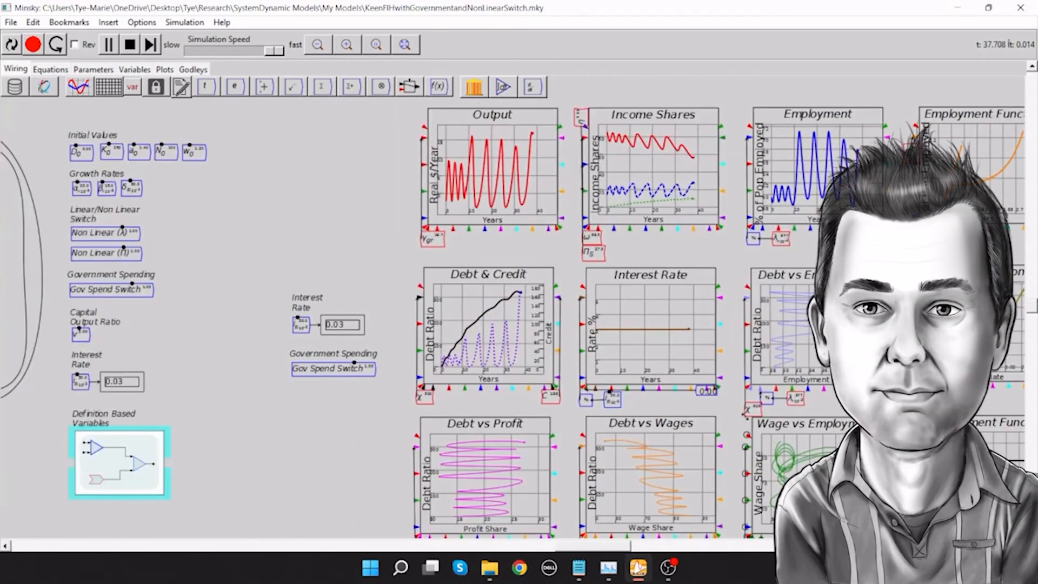
{"action": "left_click", "coordinate": [1020, 546]}
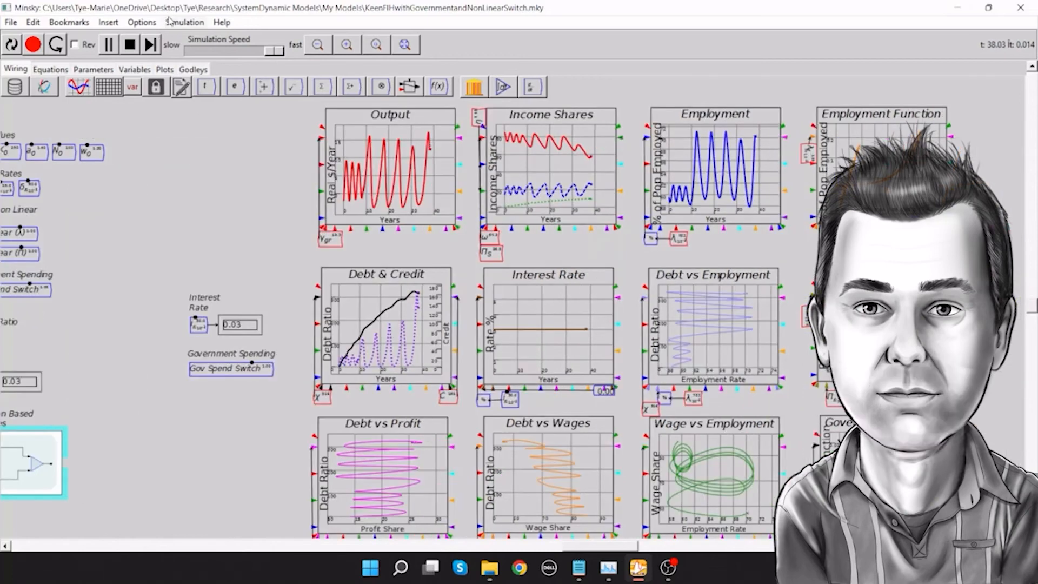
{"action": "left_click", "coordinate": [134, 50]}
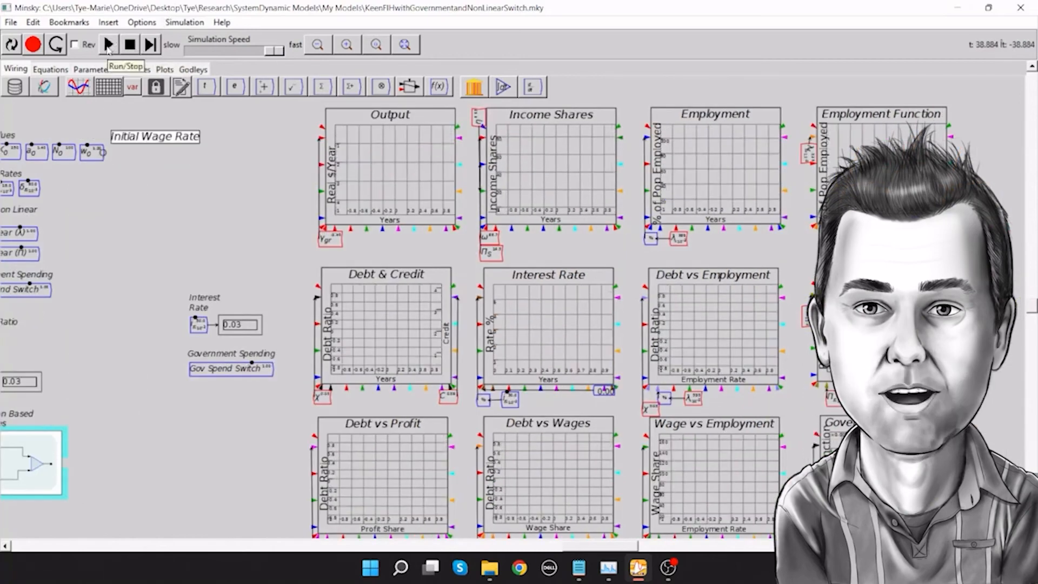
{"action": "left_click", "coordinate": [108, 46]}
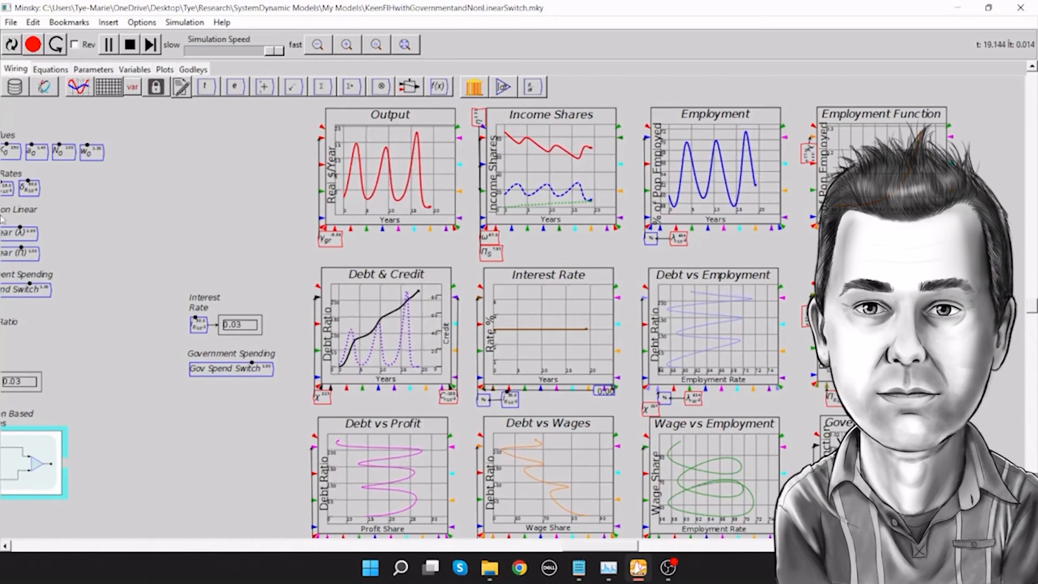
Examine the switch, parameters and wiring inside the Government Spending Function group while the simulation runs.
{"action": "left_click", "coordinate": [5, 546]}
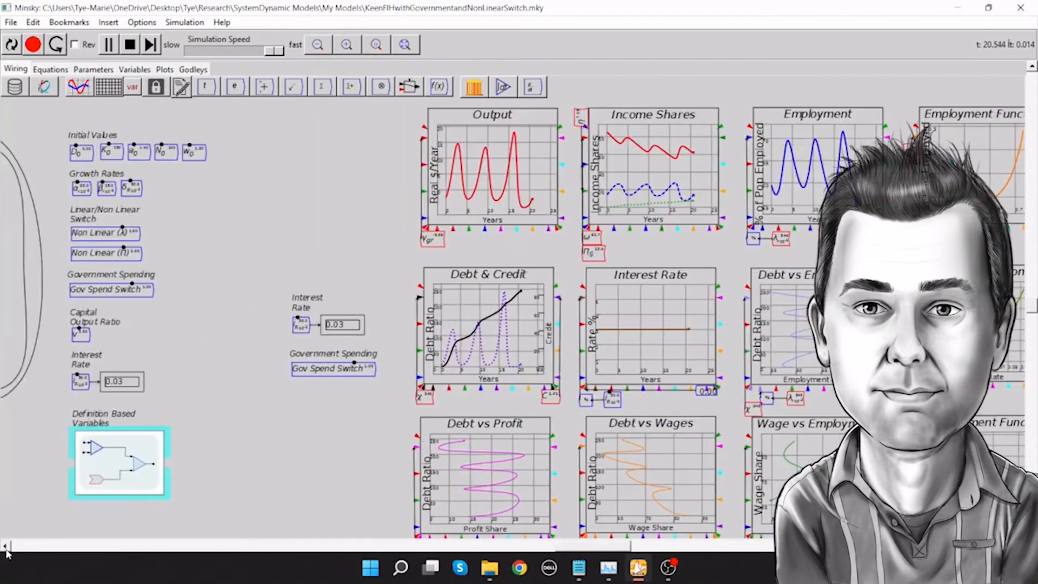
{"action": "left_click", "coordinate": [6, 547]}
{"action": "left_click", "coordinate": [5, 547]}
{"action": "scroll", "coordinate": [38, 278], "scroll_direction": "up", "scroll_amount": 2}
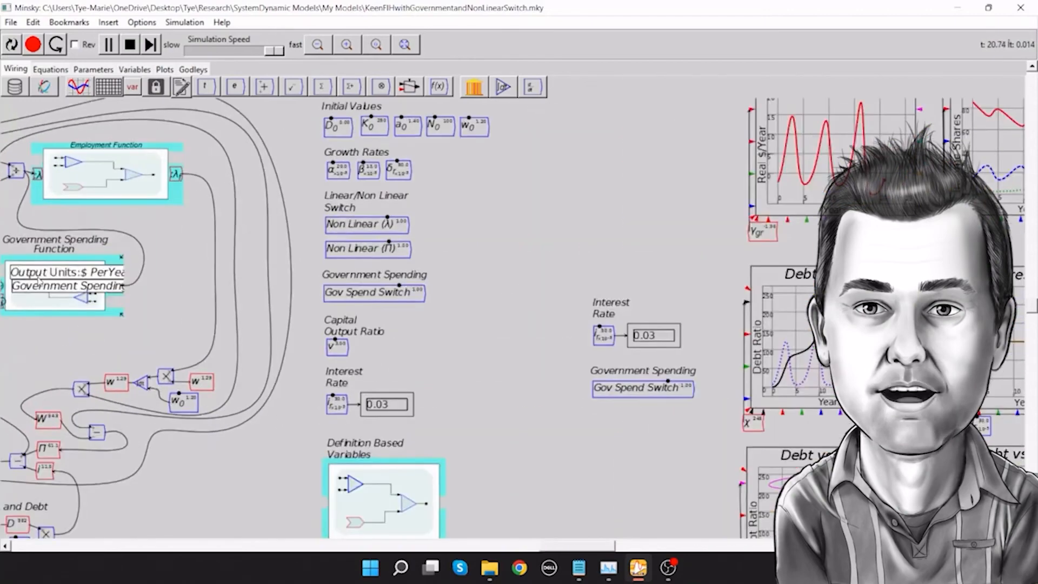
{"action": "scroll", "coordinate": [39, 280], "scroll_direction": "up", "scroll_amount": 3}
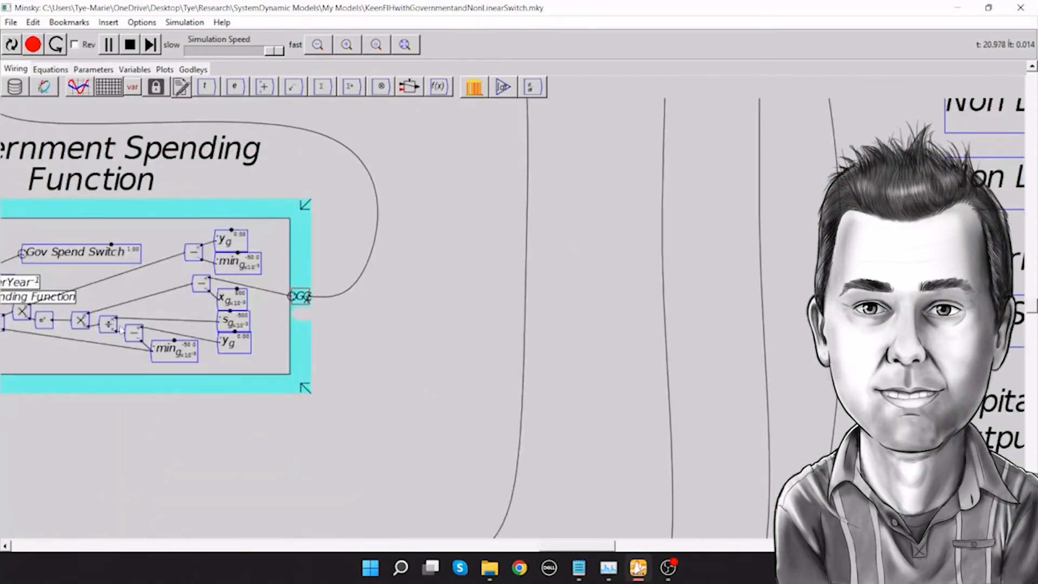
{"action": "scroll", "coordinate": [196, 394], "scroll_direction": "down", "scroll_amount": 2}
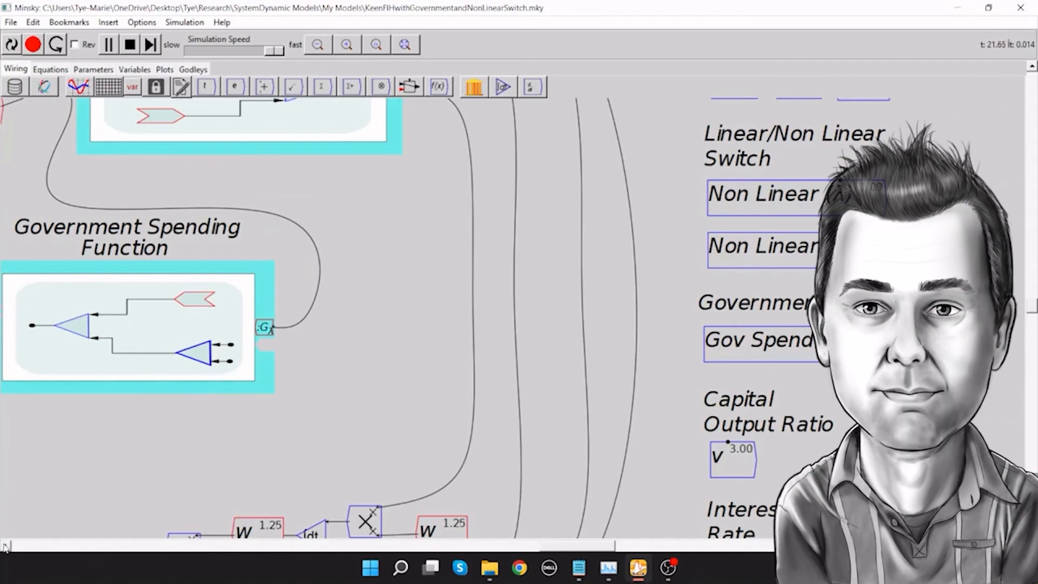
{"action": "left_click", "coordinate": [4, 547]}
{"action": "left_click", "coordinate": [5, 547]}
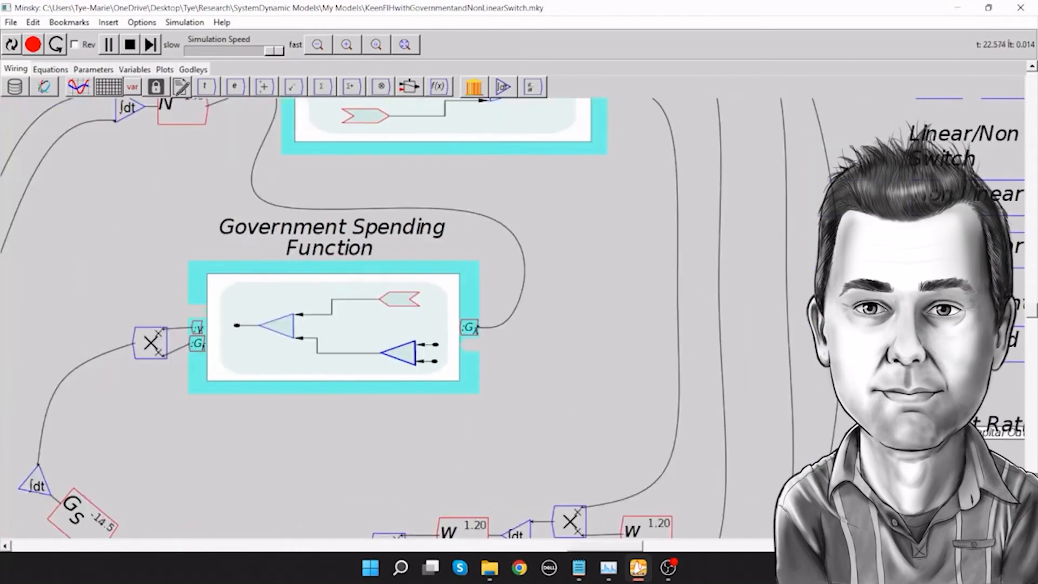
{"action": "scroll", "coordinate": [434, 392], "scroll_direction": "up", "scroll_amount": 6}
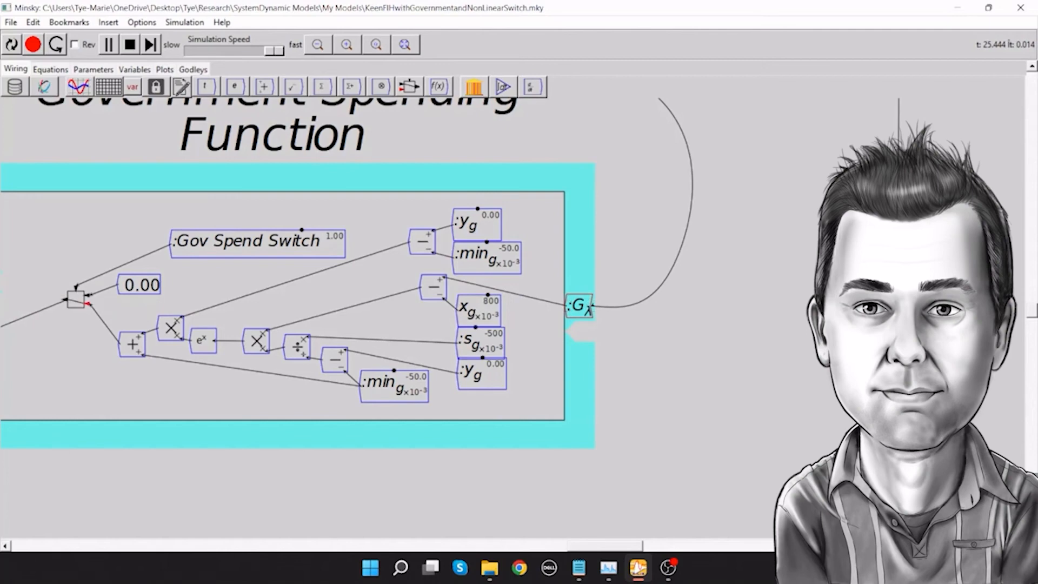
Return to the graphs and turn off the government spending switch in the running simulation.
{"action": "left_click", "coordinate": [1021, 545]}
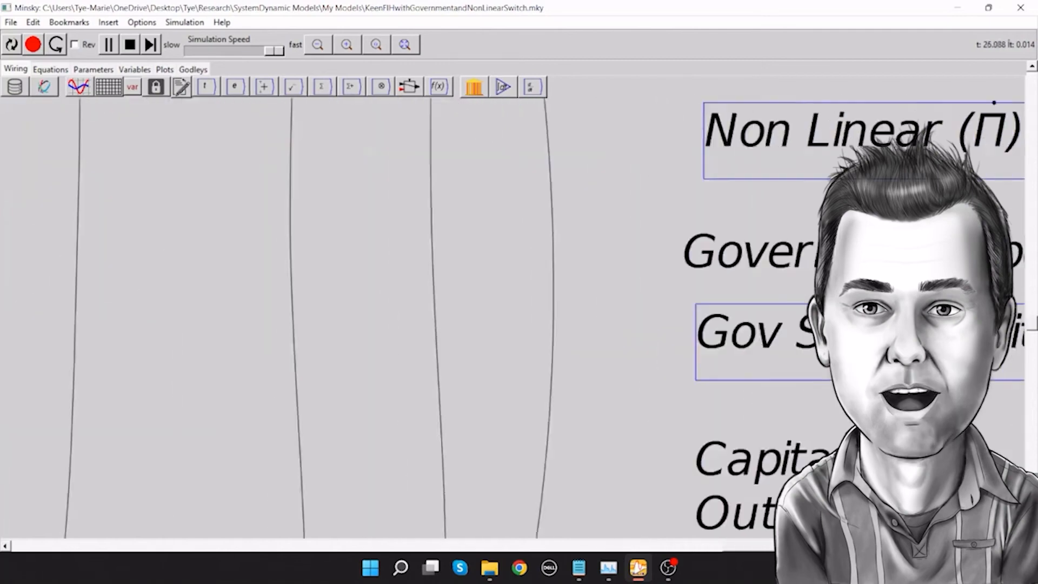
{"action": "left_click", "coordinate": [1020, 546]}
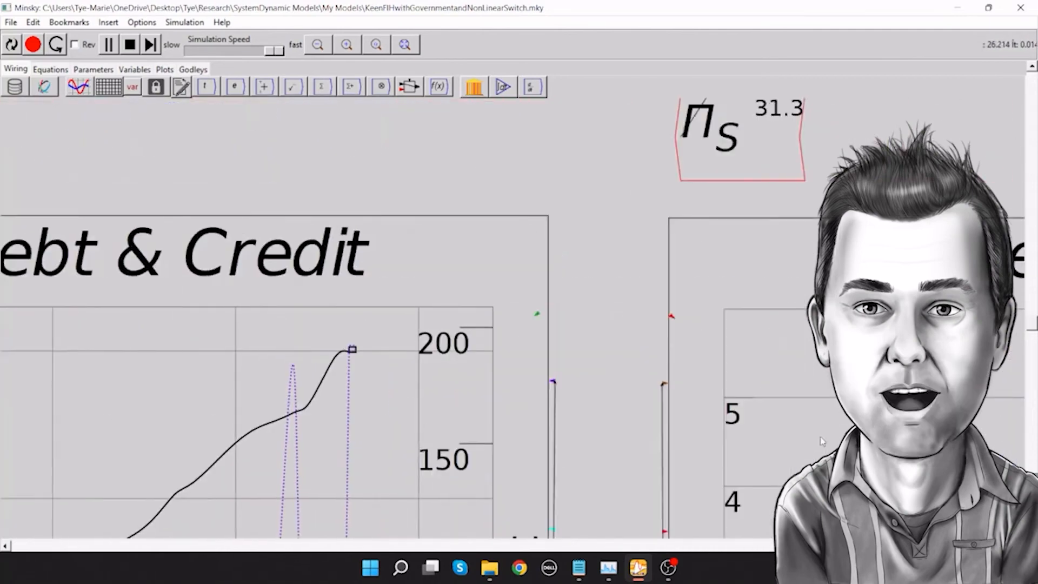
{"action": "scroll", "coordinate": [584, 369], "scroll_direction": "down", "scroll_amount": 6}
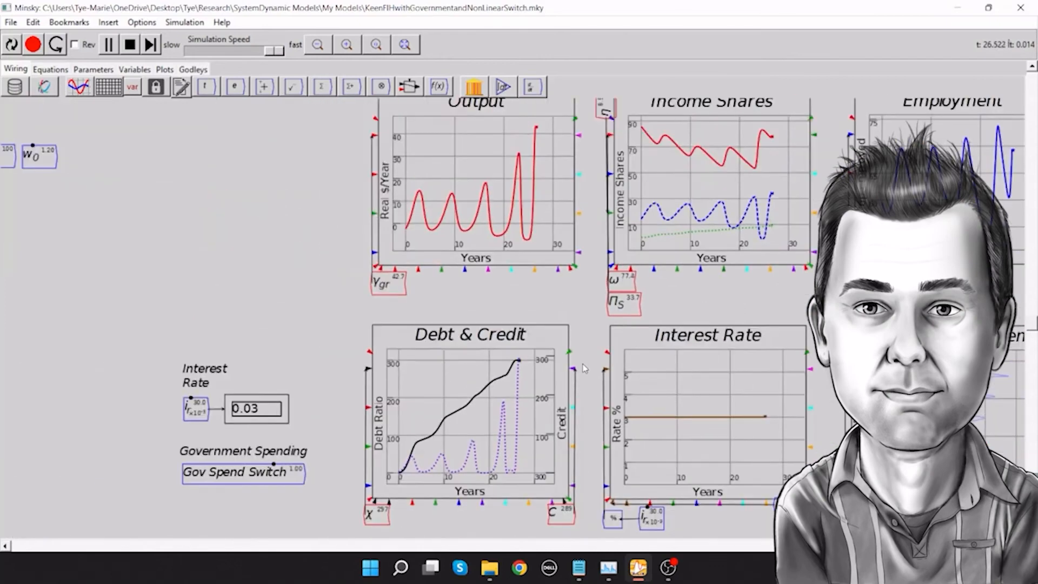
{"action": "scroll", "coordinate": [584, 369], "scroll_direction": "down", "scroll_amount": 3}
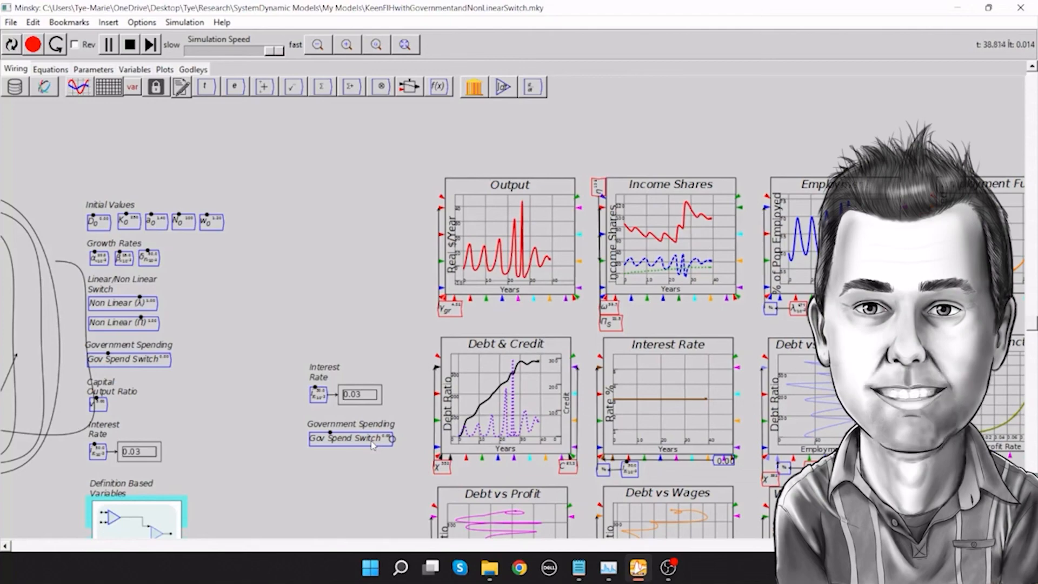
Inspect the x, s, y and min parameters of the Government Spending Function group with its switch off.
{"action": "left_click", "coordinate": [4, 547]}
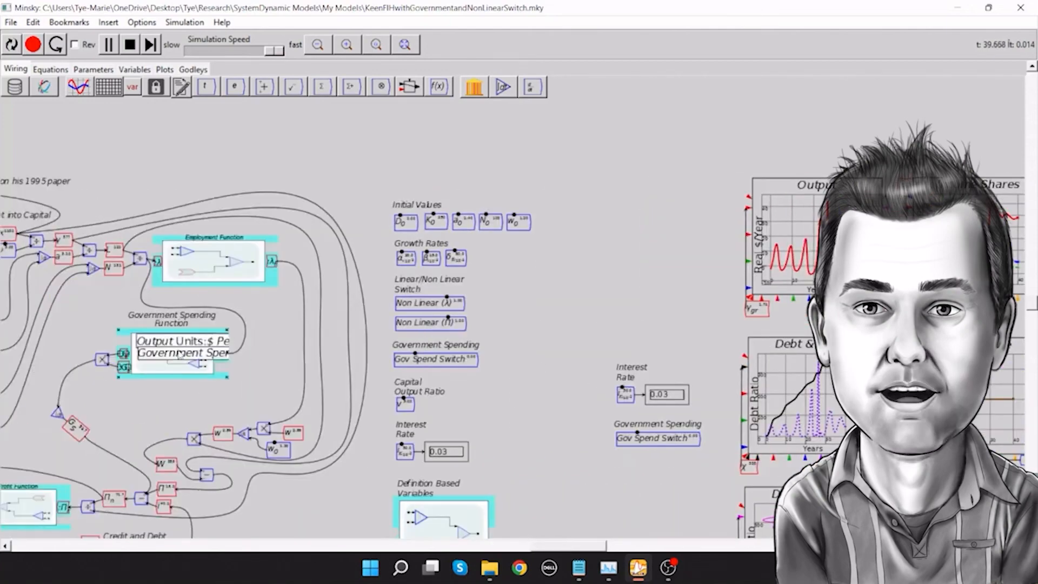
{"action": "scroll", "coordinate": [180, 353], "scroll_direction": "up", "scroll_amount": 10}
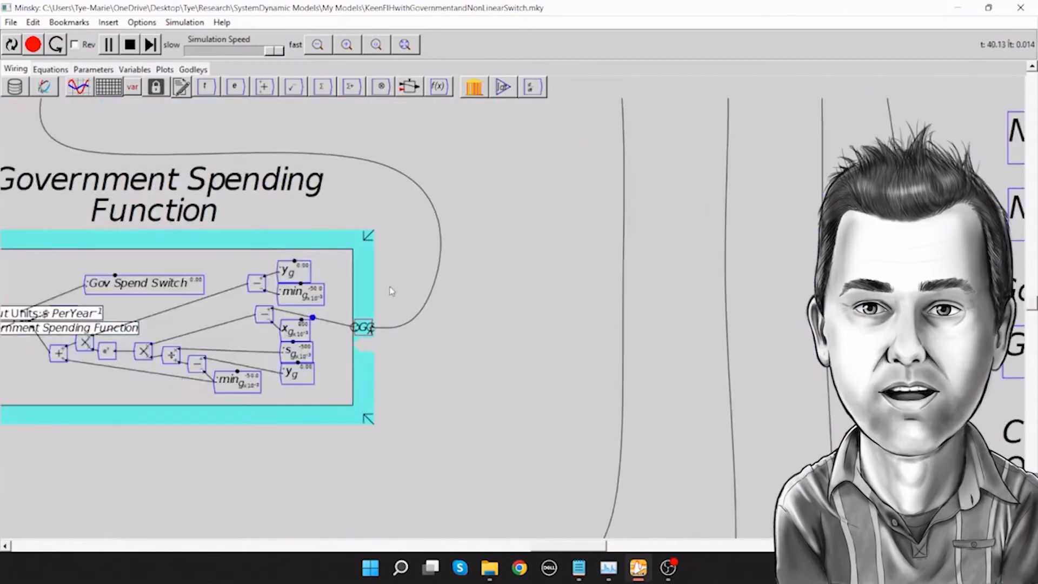
{"action": "scroll", "coordinate": [294, 329], "scroll_direction": "up", "scroll_amount": 3}
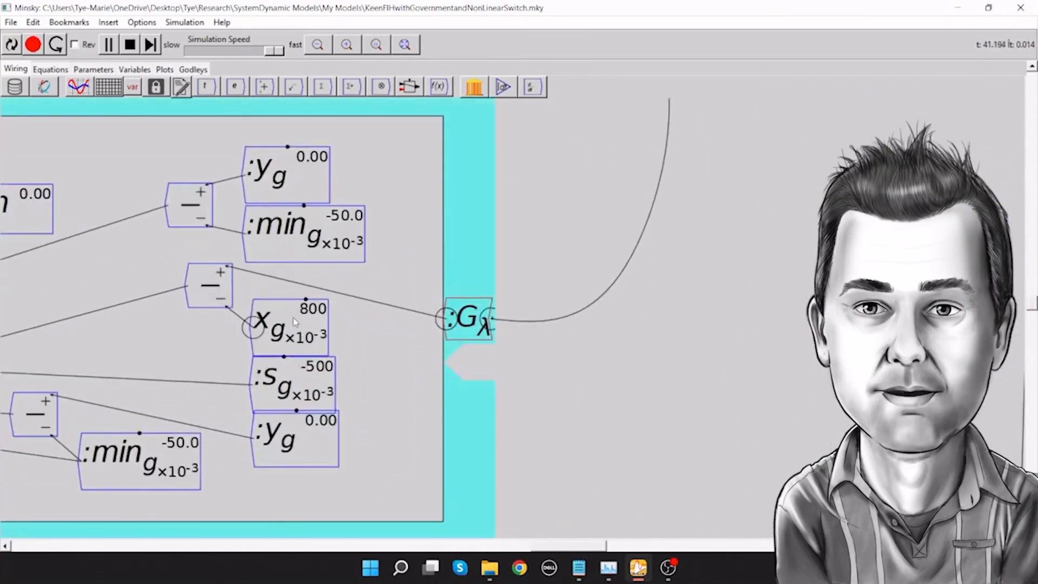
{"action": "scroll", "coordinate": [732, 349], "scroll_direction": "down", "scroll_amount": 3}
{"action": "scroll", "coordinate": [732, 349], "scroll_direction": "down", "scroll_amount": 2}
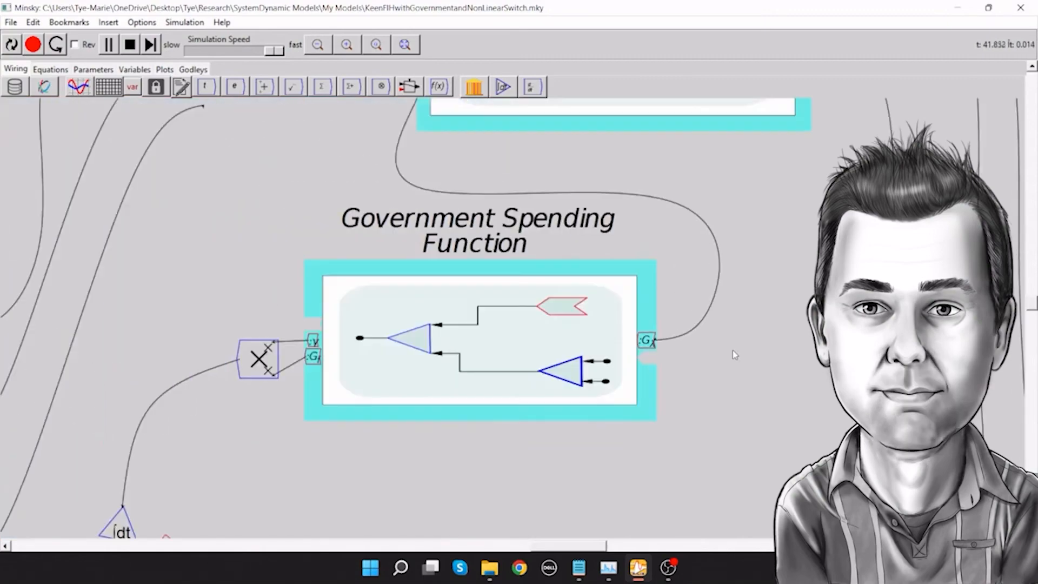
Briefly raise the interest rate beside the graphs during the run, and return it to 0.03.
{"action": "scroll", "coordinate": [513, 318], "scroll_direction": "right", "scroll_amount": 17}
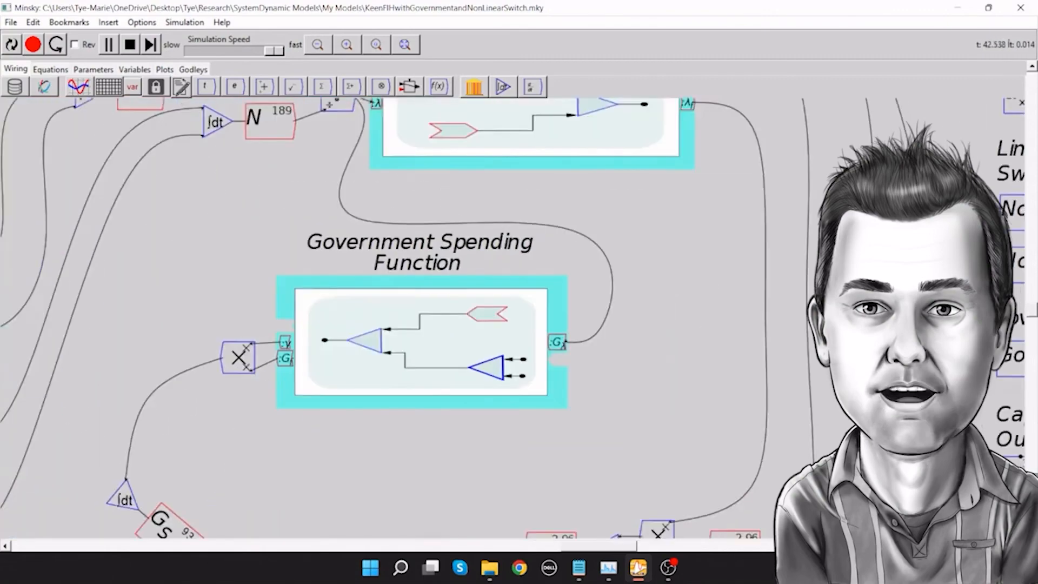
{"action": "scroll", "coordinate": [513, 318], "scroll_direction": "right", "scroll_amount": 6}
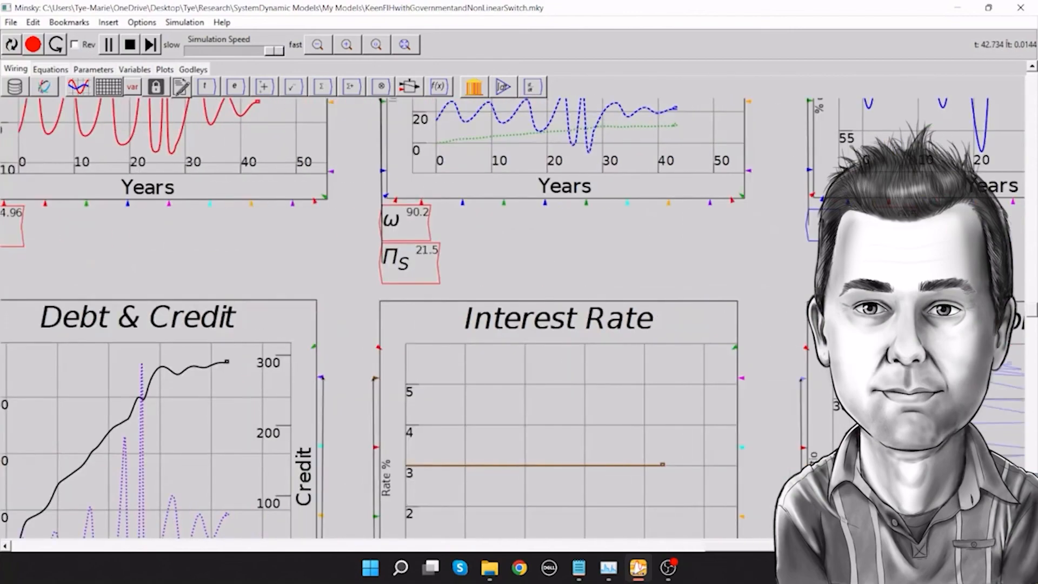
{"action": "scroll", "coordinate": [779, 341], "scroll_direction": "down", "scroll_amount": 1}
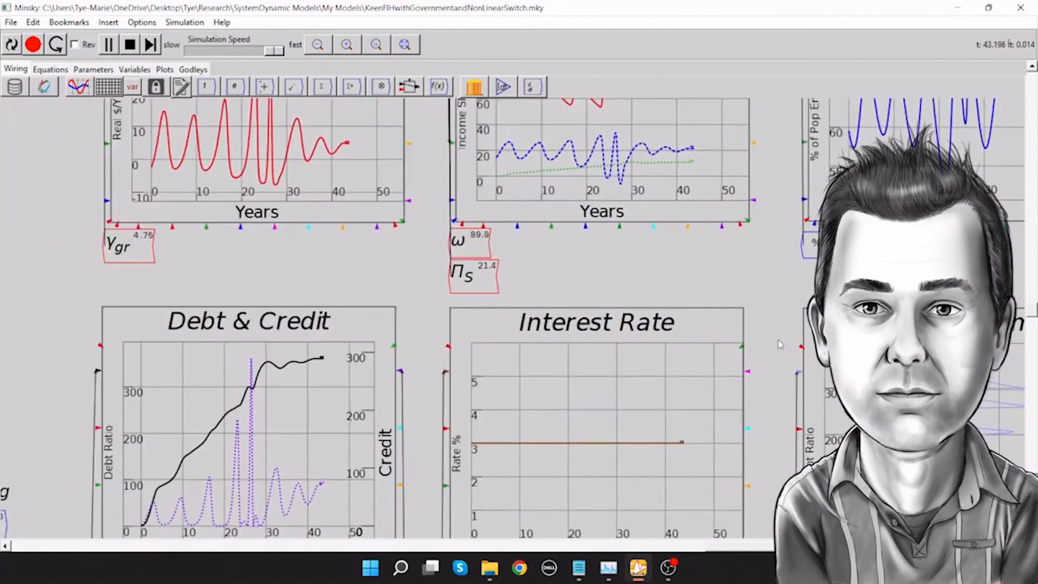
{"action": "scroll", "coordinate": [779, 343], "scroll_direction": "down", "scroll_amount": 1}
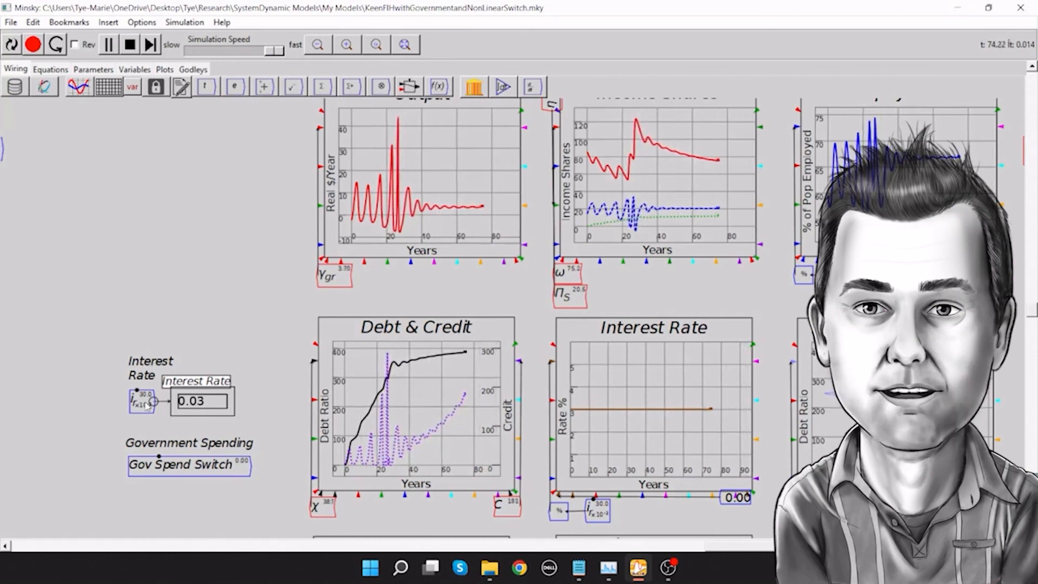
{"action": "key", "text": "Up"}
{"action": "key", "text": "Up"}
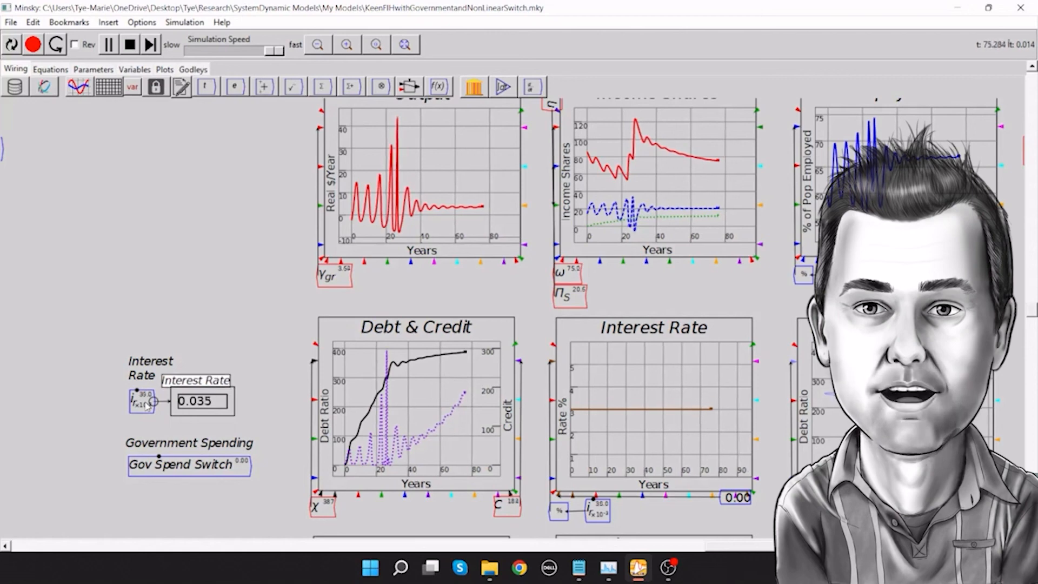
{"action": "key", "text": "Down"}
{"action": "key", "text": "Down"}
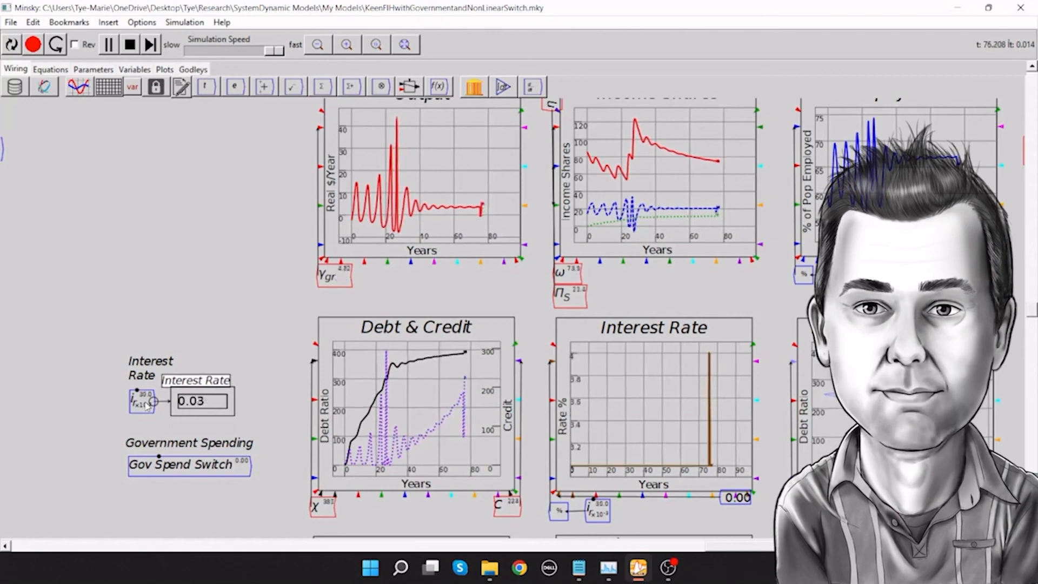